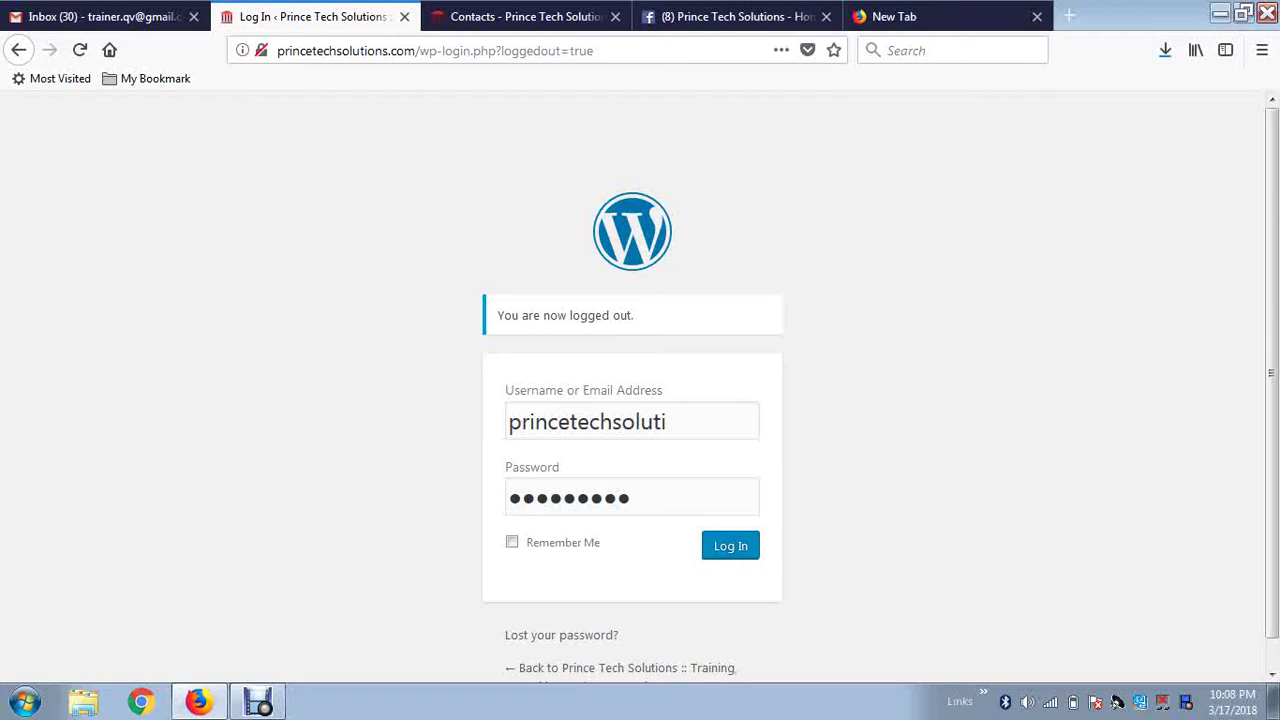
Submit the login credentials to enter the Prince Tech Solutions site admin.
key("Return")
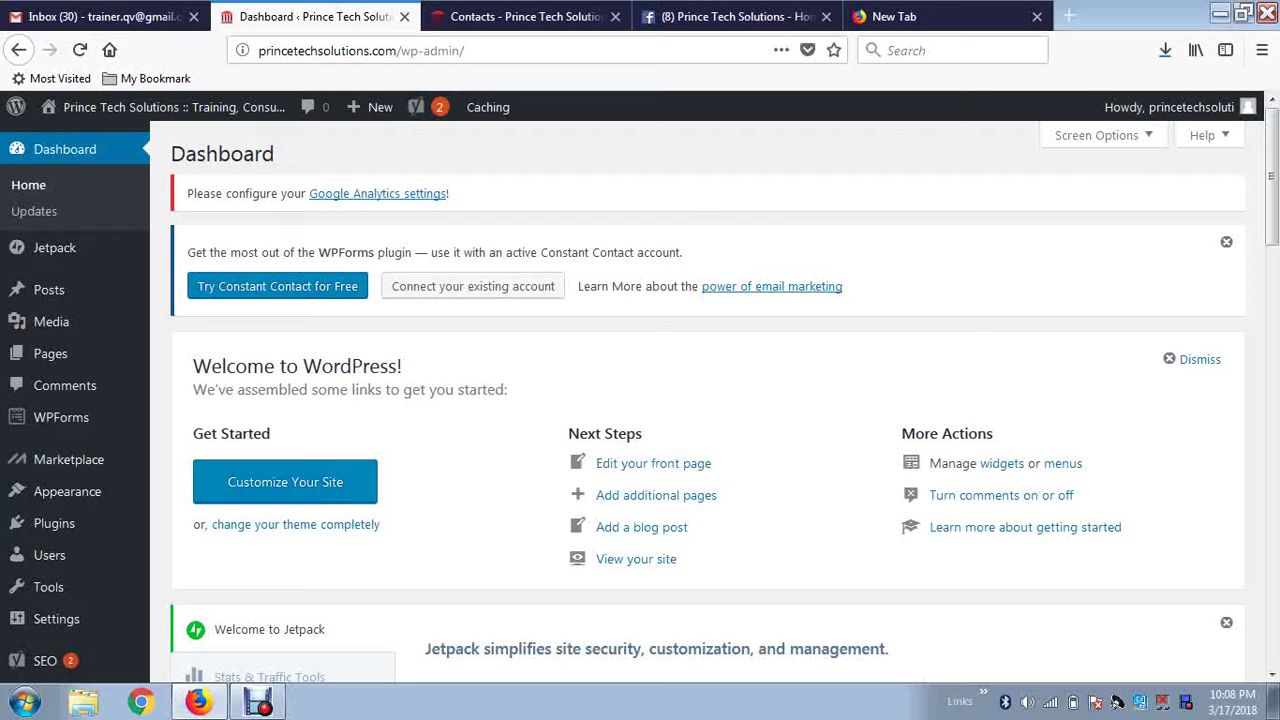
Go to Plugins > Installed Plugins from the admin sidebar.
mouse_move(54, 523)
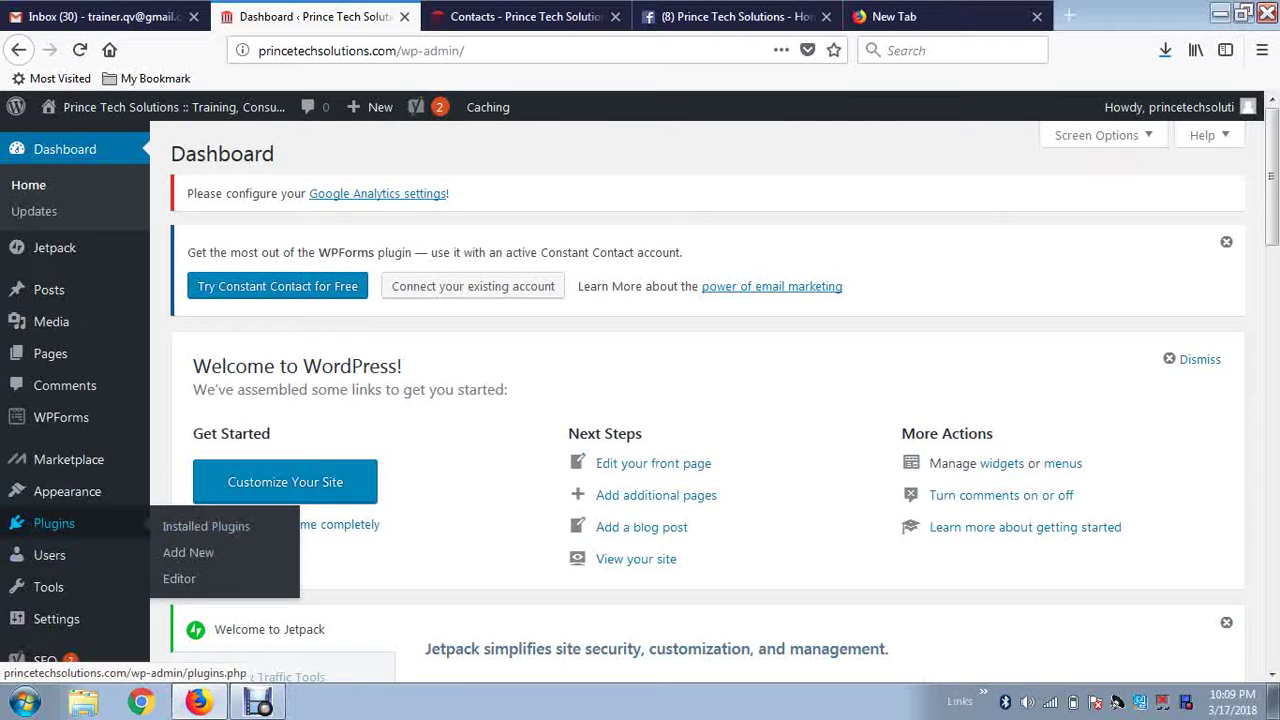
left_click(206, 526)
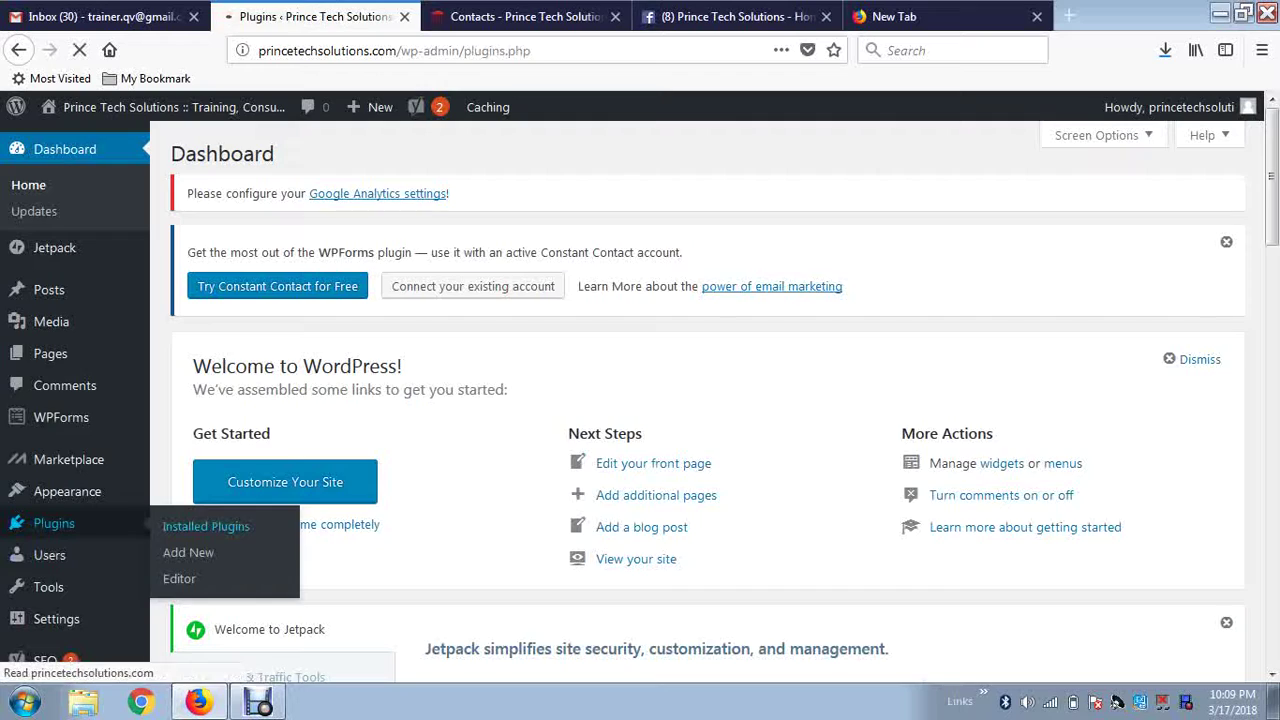
Scroll the plugin list down to the active Yoast SEO 7.0.3 row and highlight its name.
scroll(700, 400, "down", 8)
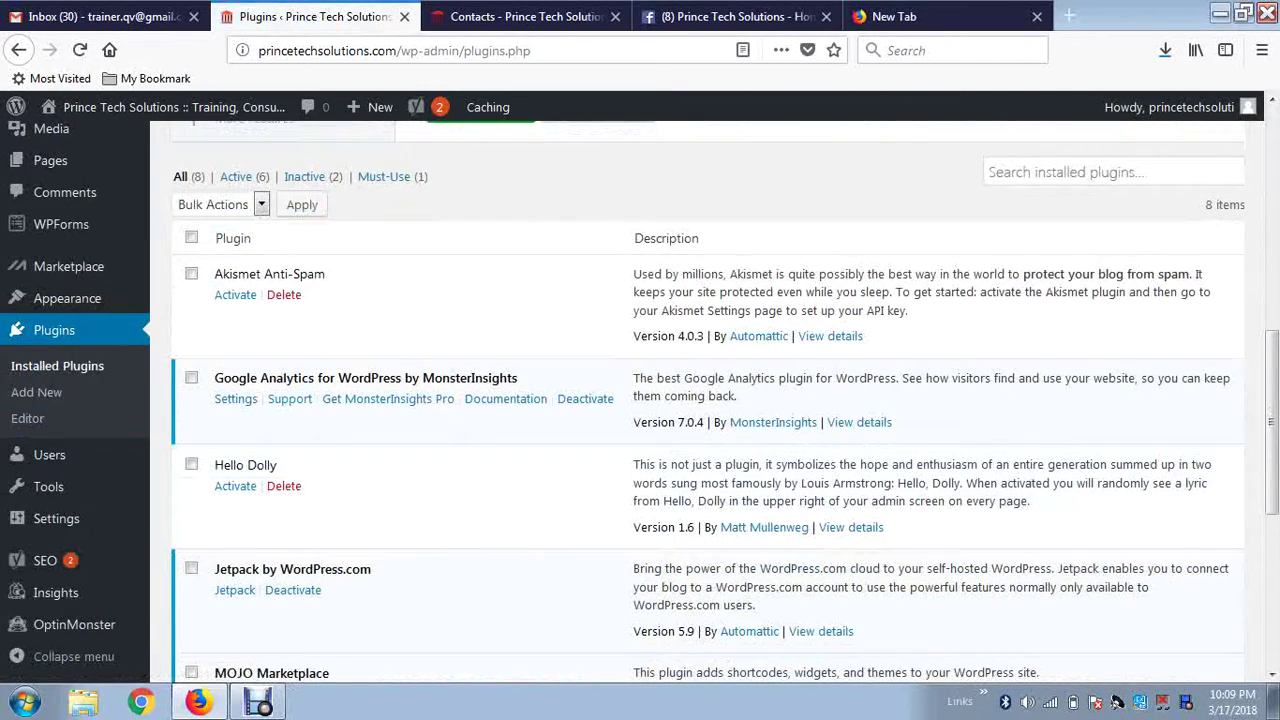
scroll(700, 400, "down", 2)
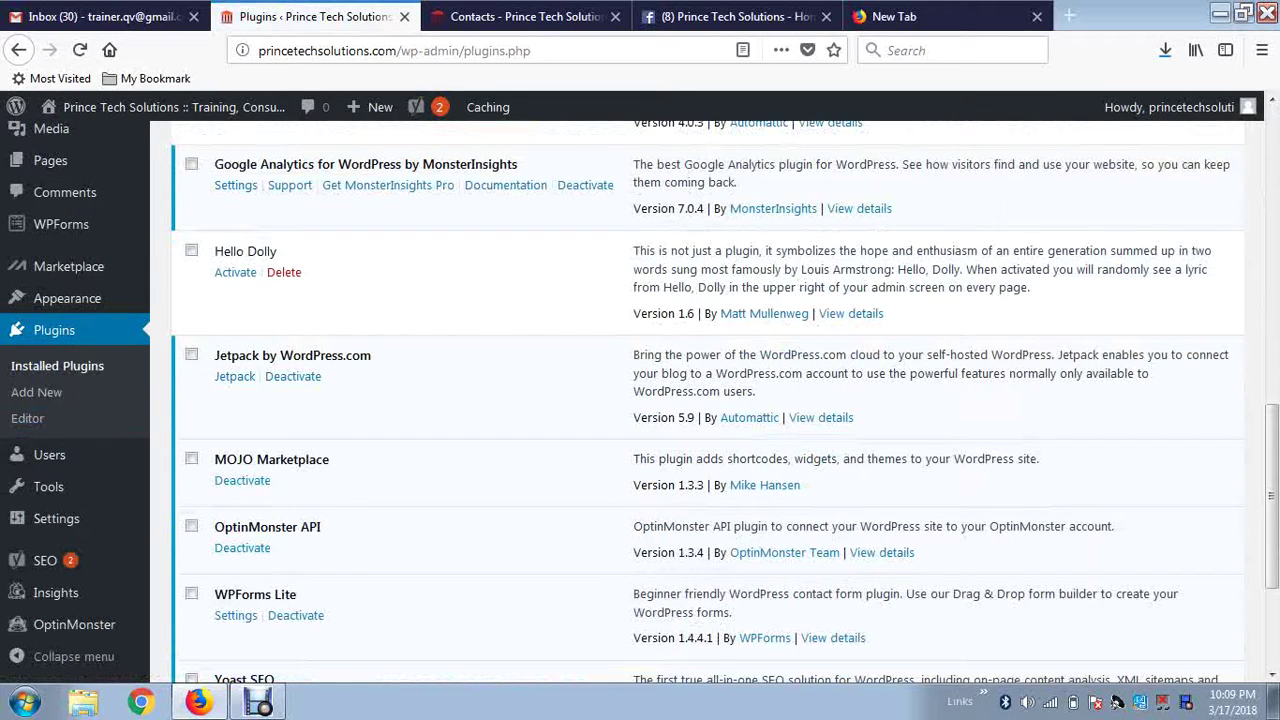
scroll(700, 400, "down", 2)
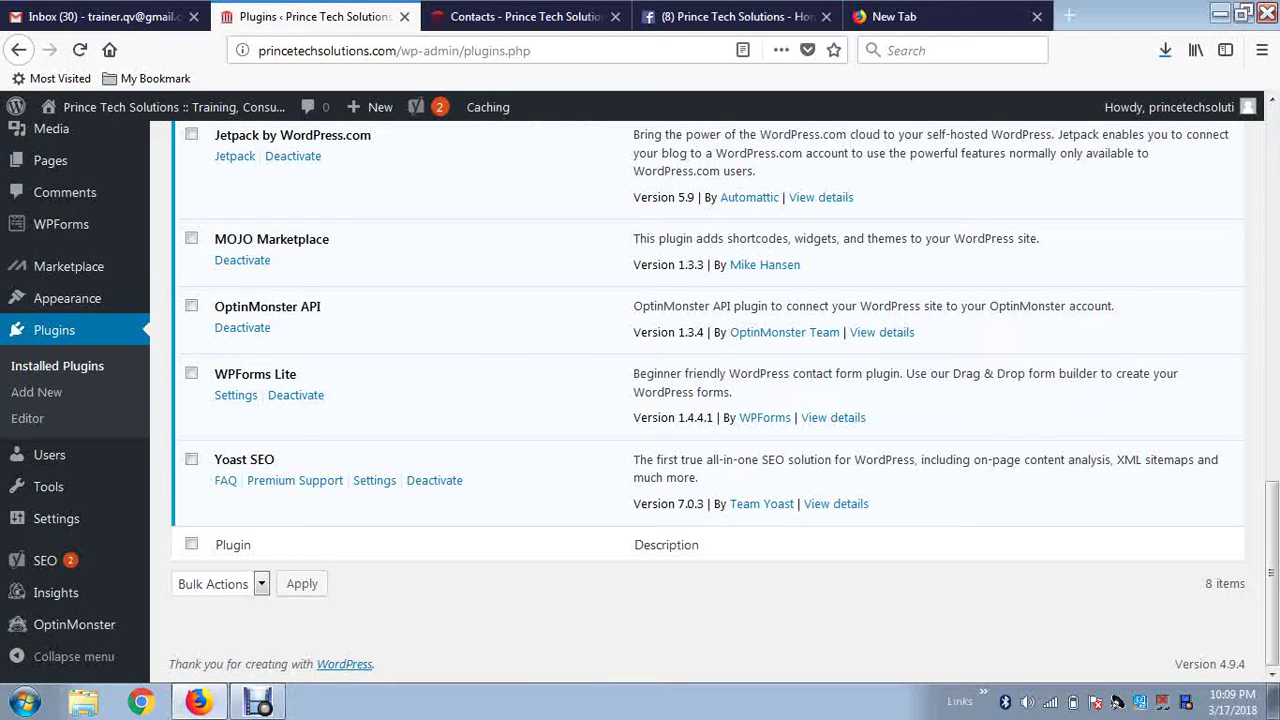
left_click_drag(214, 459, 275, 459)
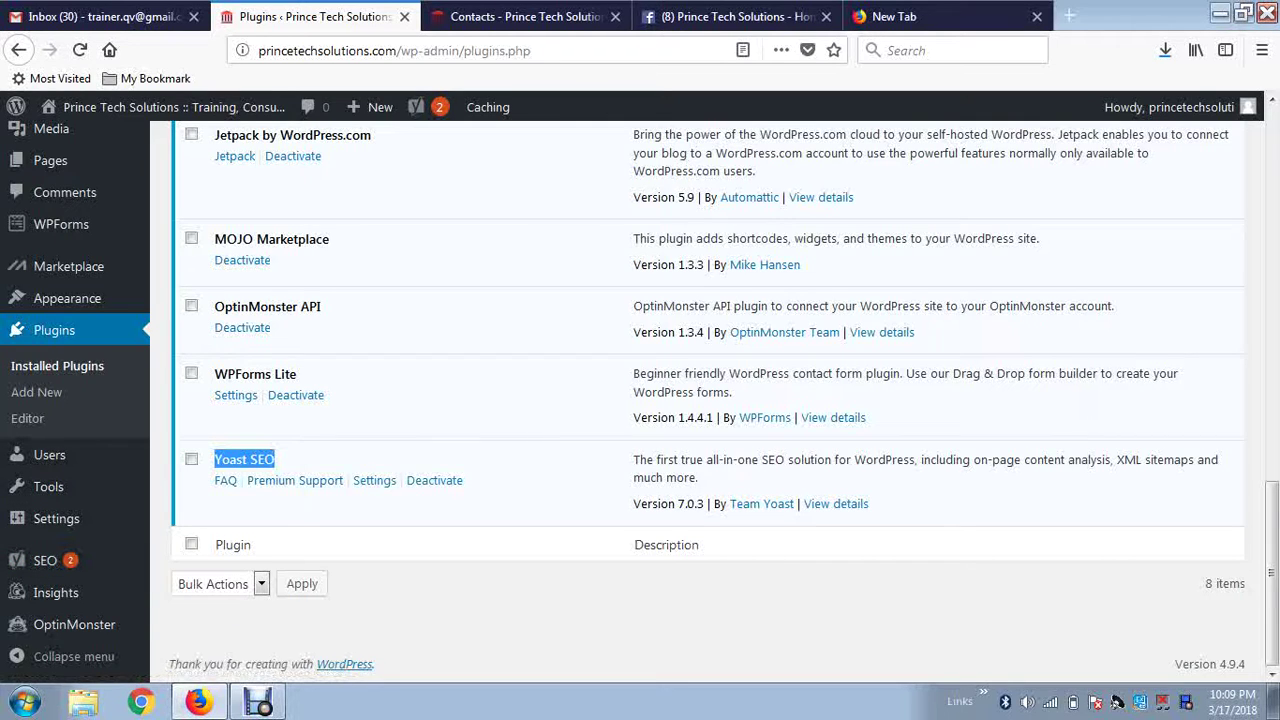
mouse_move(45, 560)
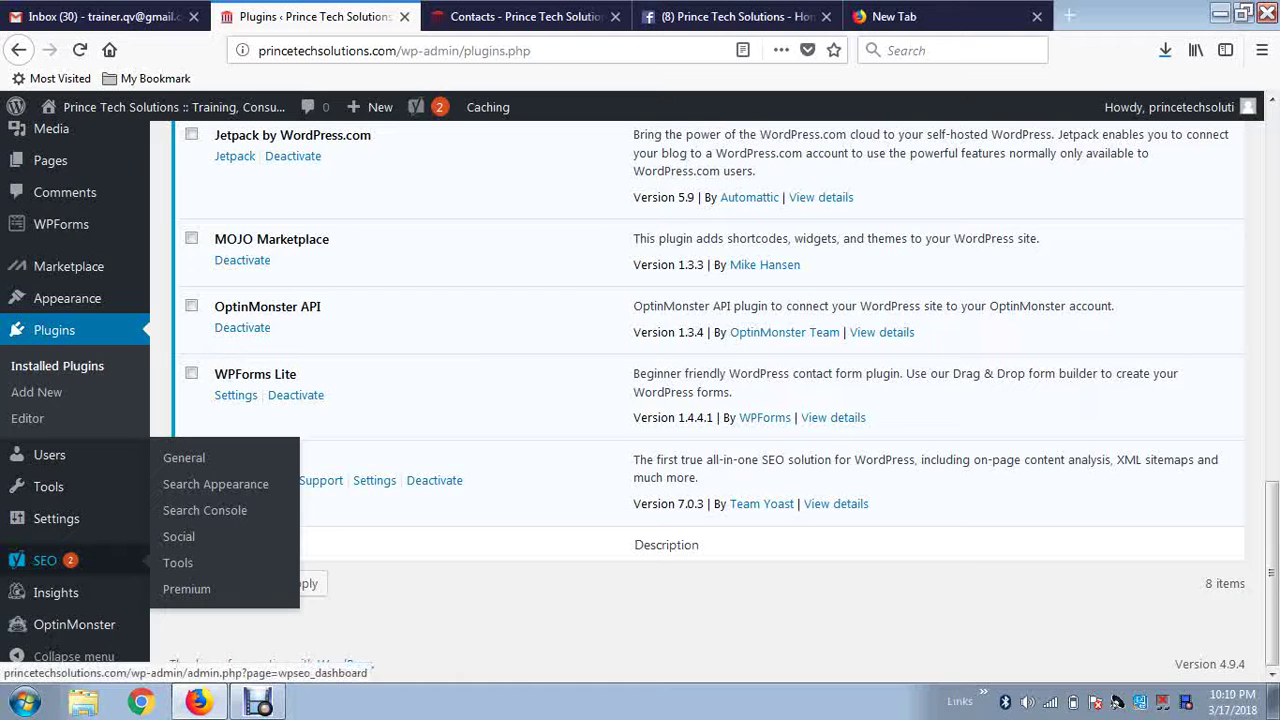
Open SEO > General and launch the first-time SEO configuration wizard.
left_click(45, 560)
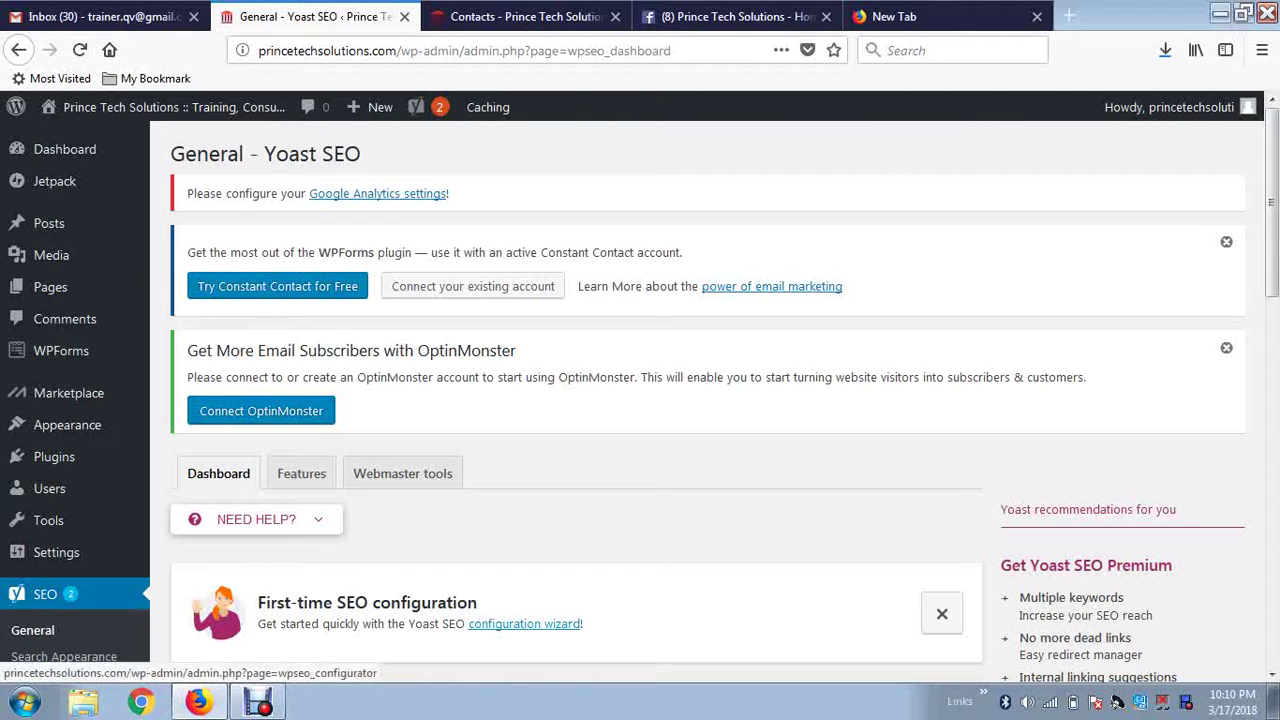
left_click(524, 623)
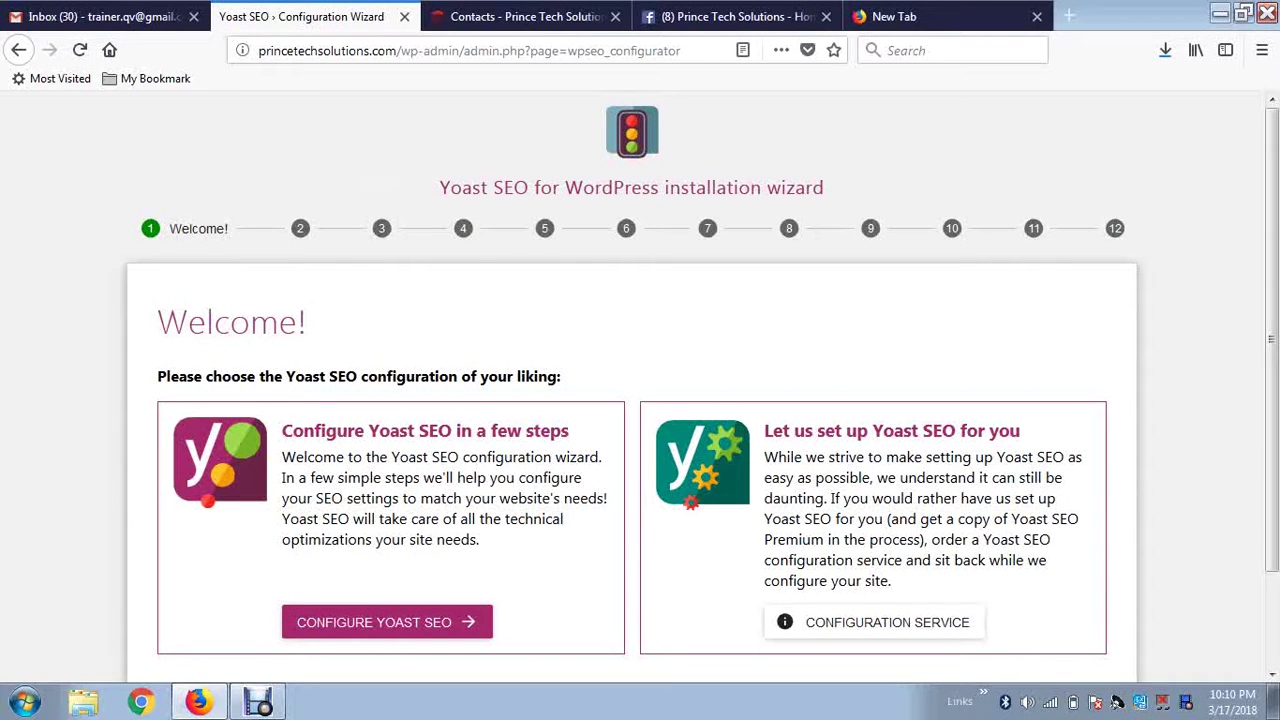
Choose CONFIGURE YOAST SEO on the Welcome step to set it up yourself.
scroll(640, 387, "down", 2)
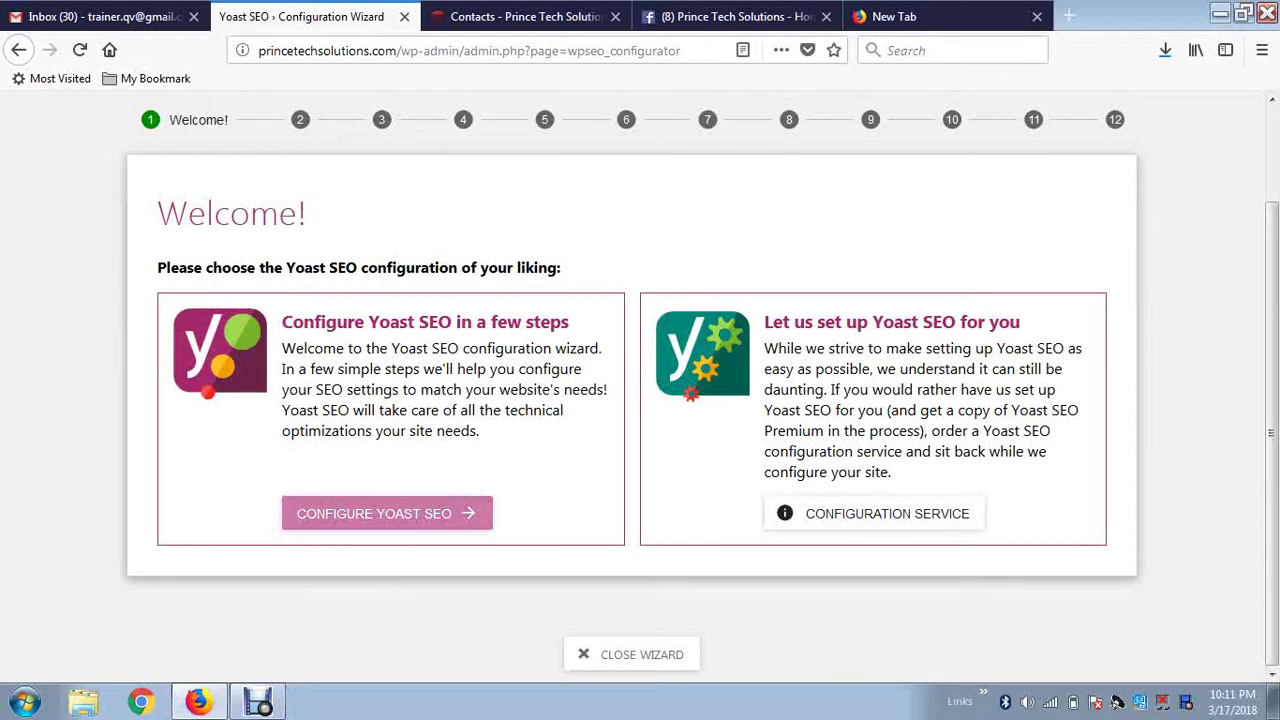
left_click(387, 513)
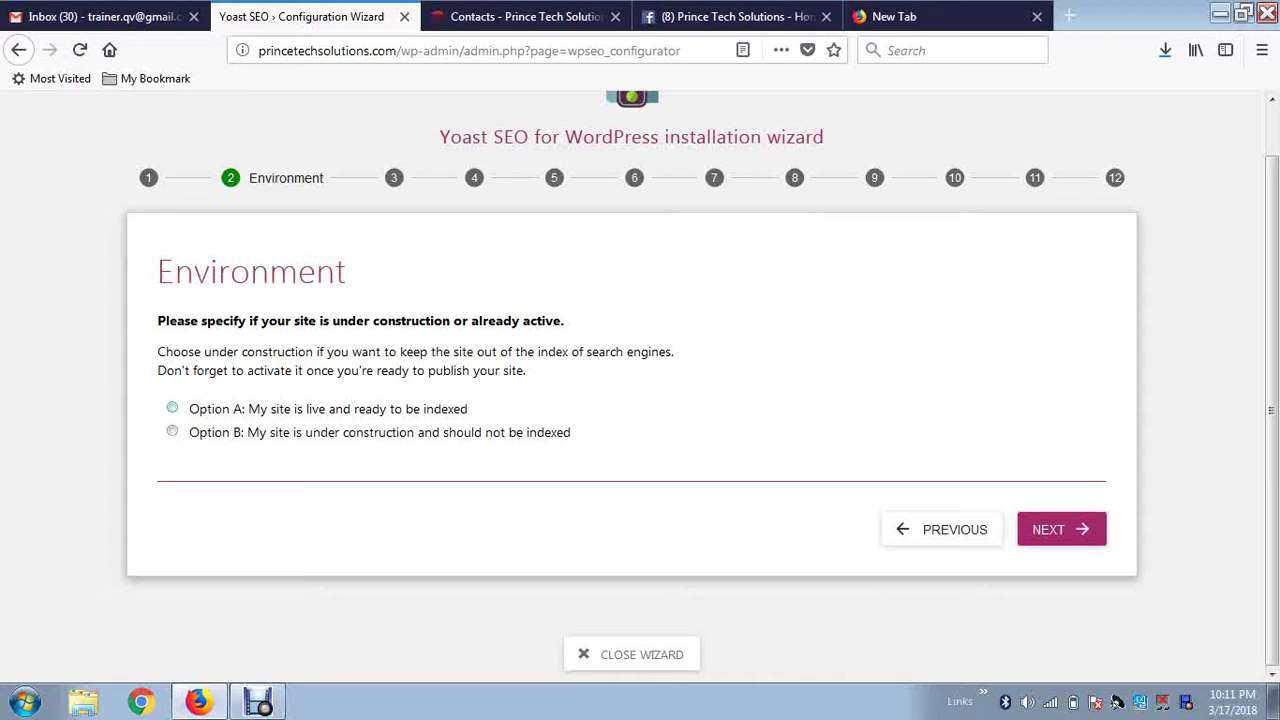
Review the site's Contacts and home pages, then mark the site live (Option A) in the wizard.
left_click(527, 16)
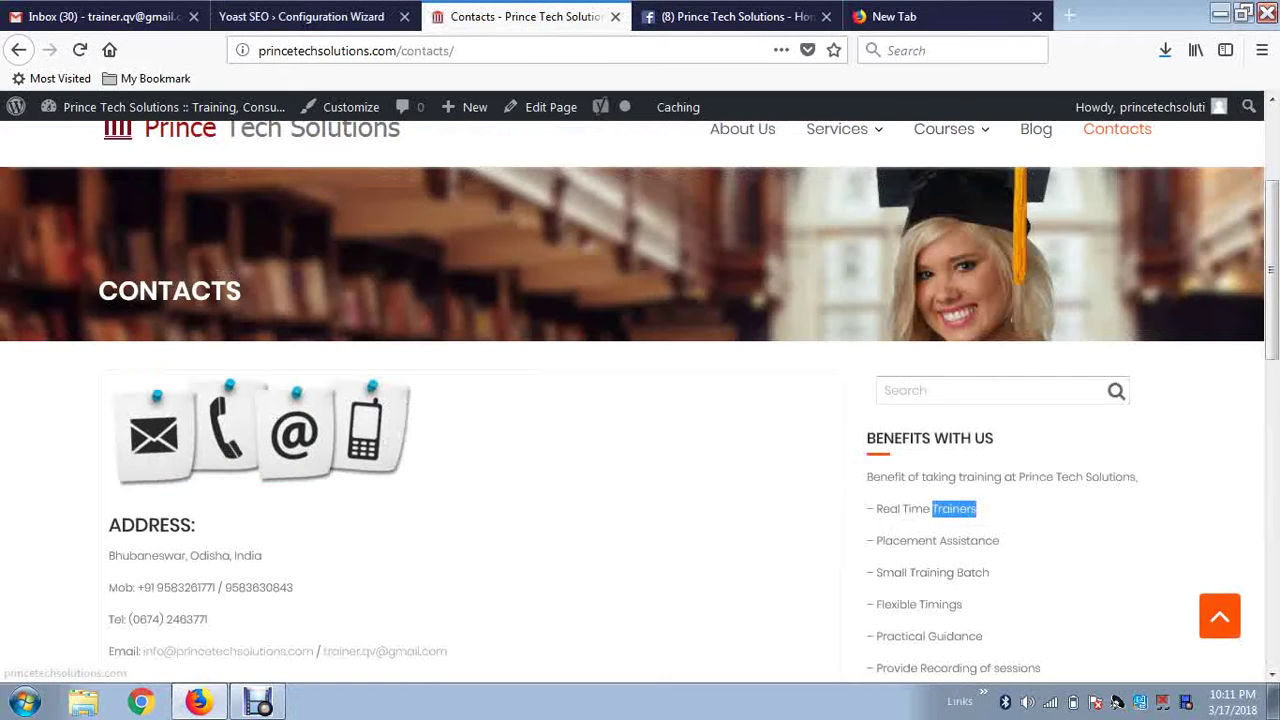
left_click(252, 129)
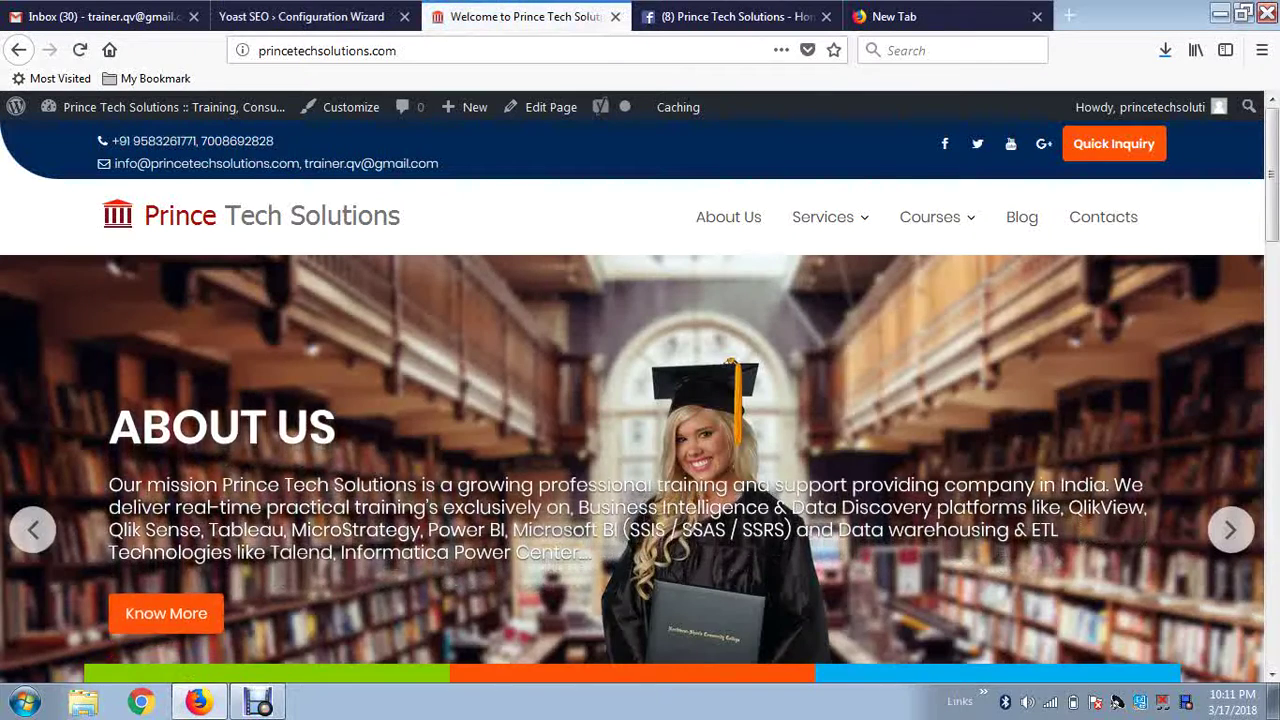
scroll(640, 400, "down", 8)
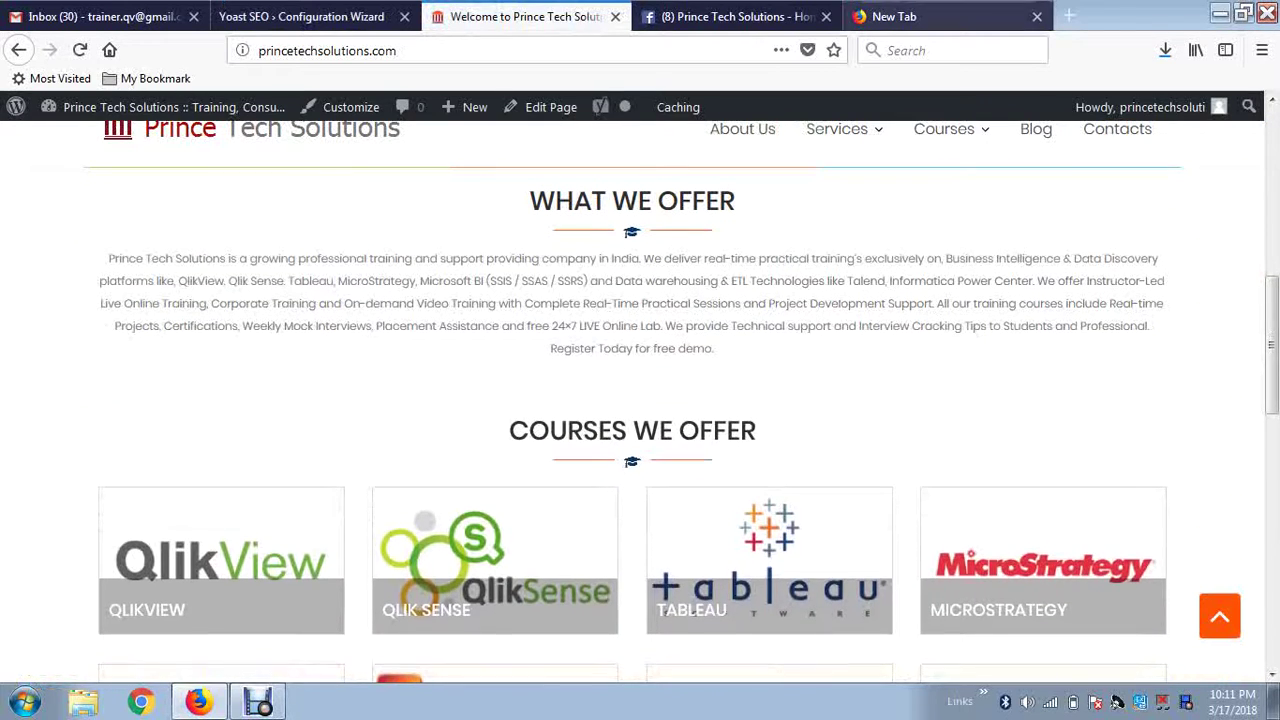
left_click(301, 16)
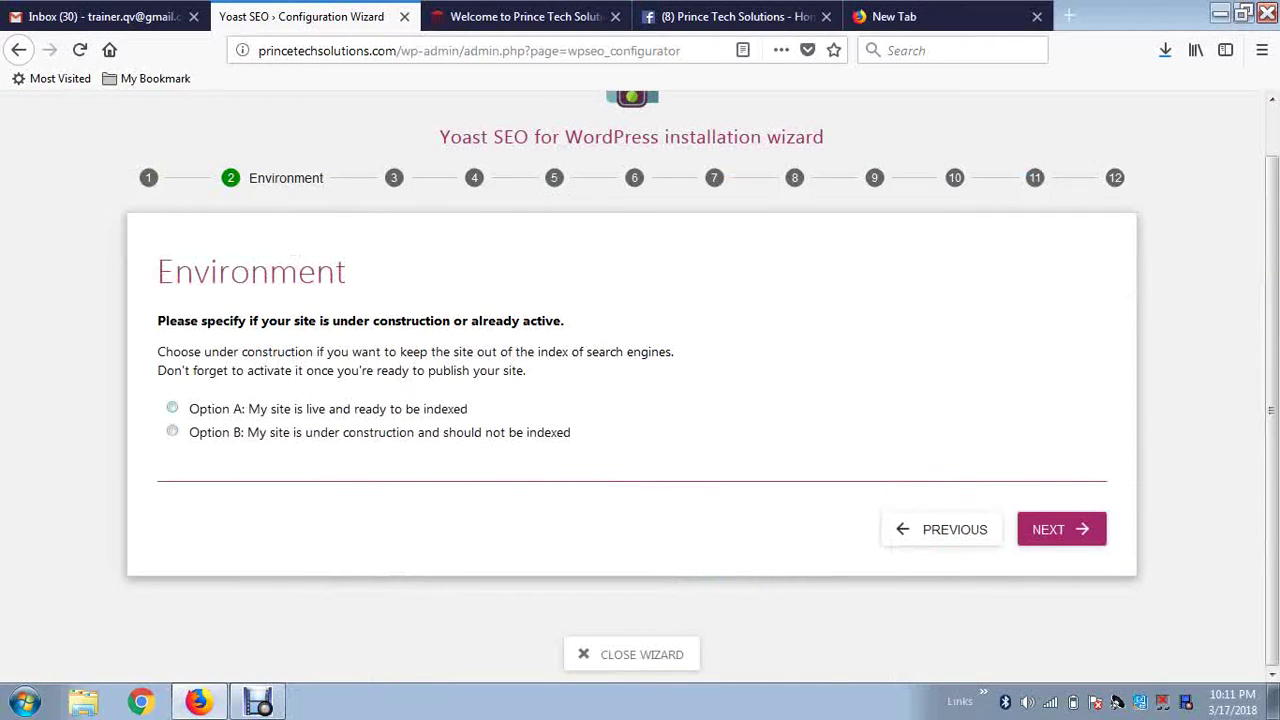
left_click(172, 408)
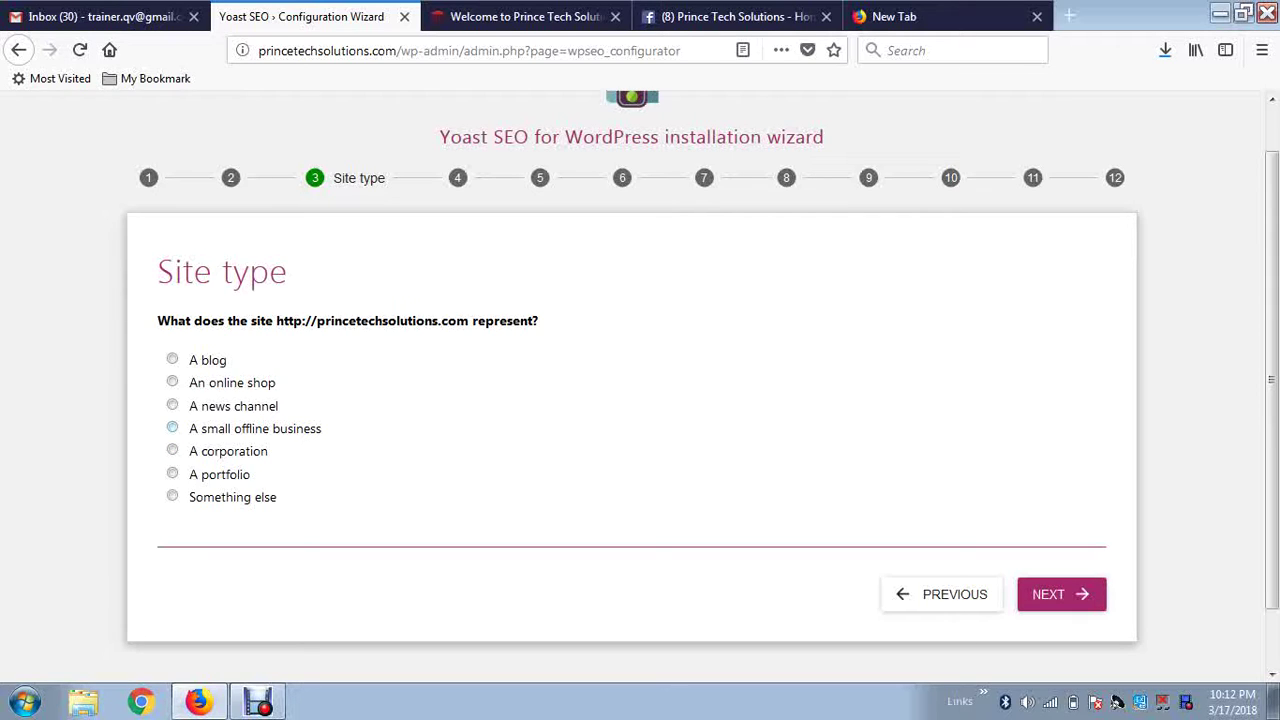
Choose 'A small offline business' as the site type and continue.
left_click(172, 427)
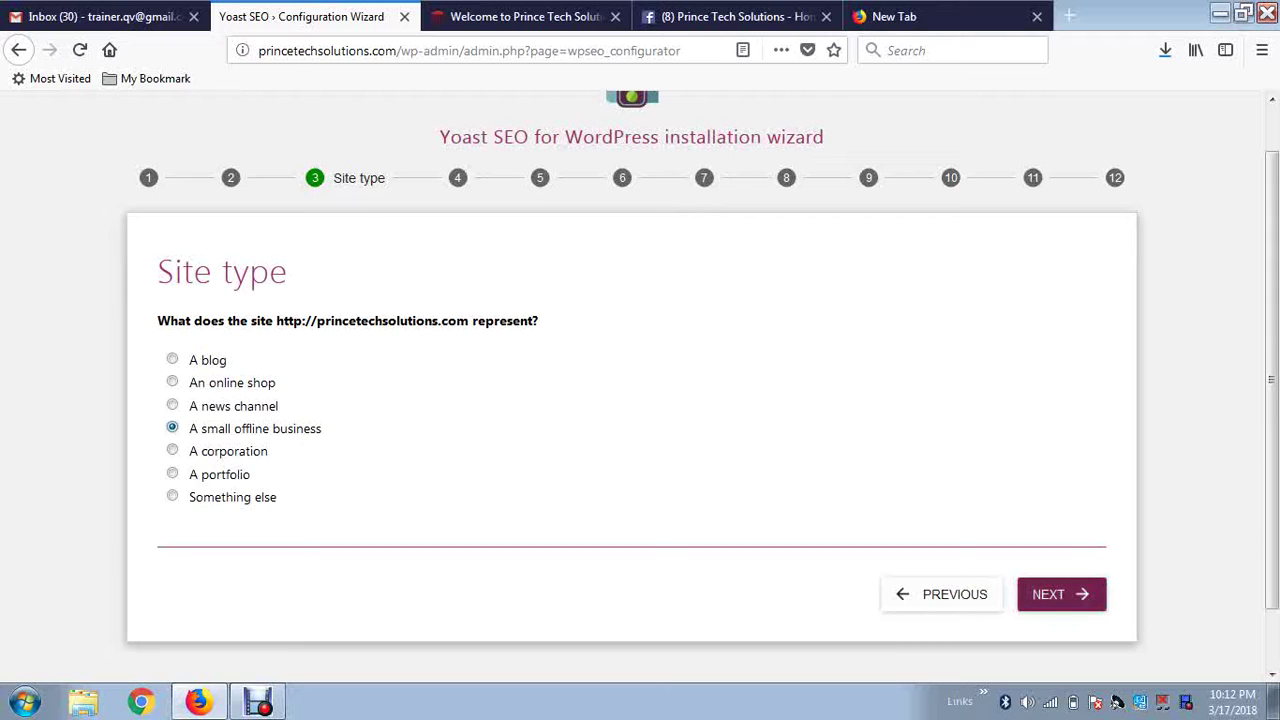
left_click(1061, 594)
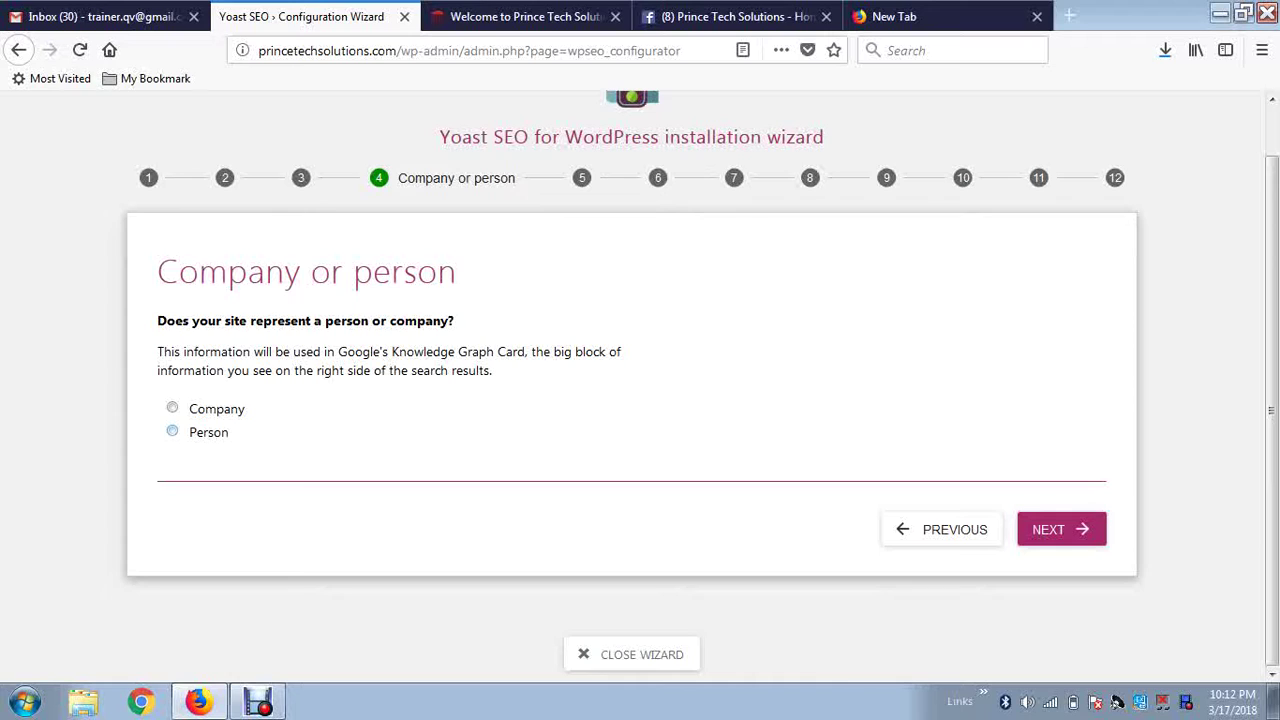
Select Company and enter the company name 'Prince Tech Solutions'.
left_click(172, 408)
left_click(274, 503)
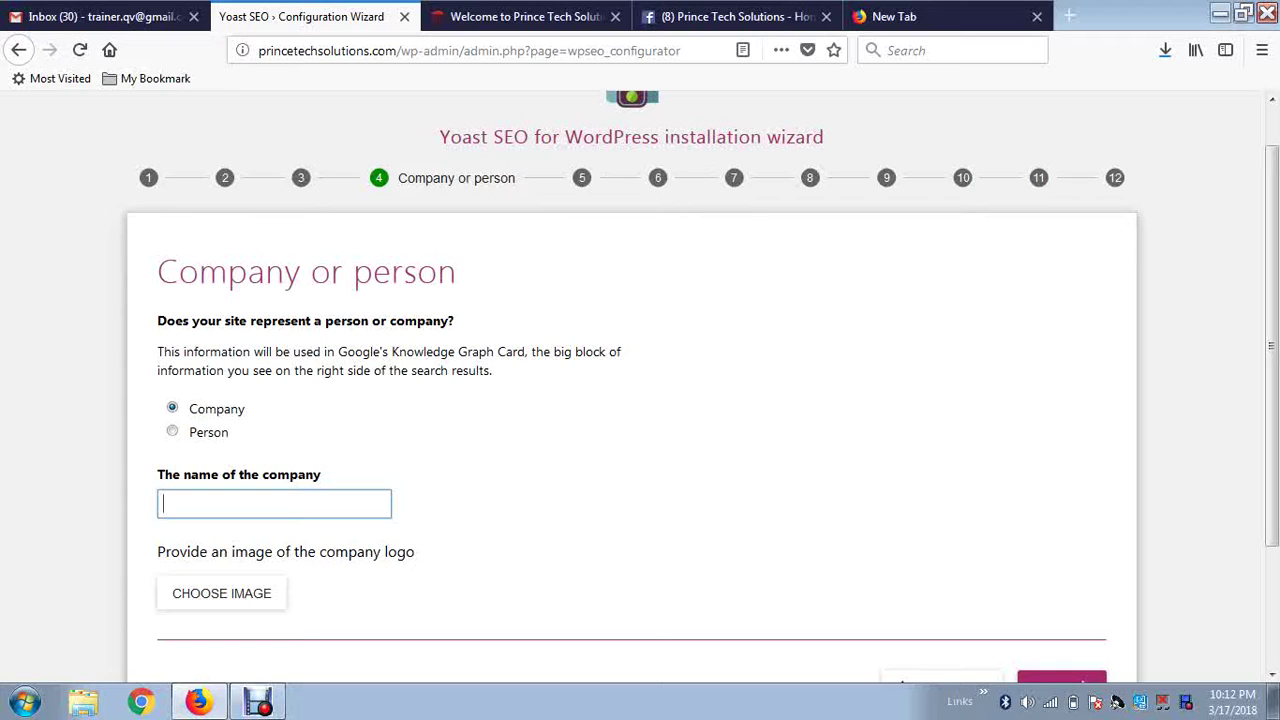
left_click(172, 431)
left_click(172, 408)
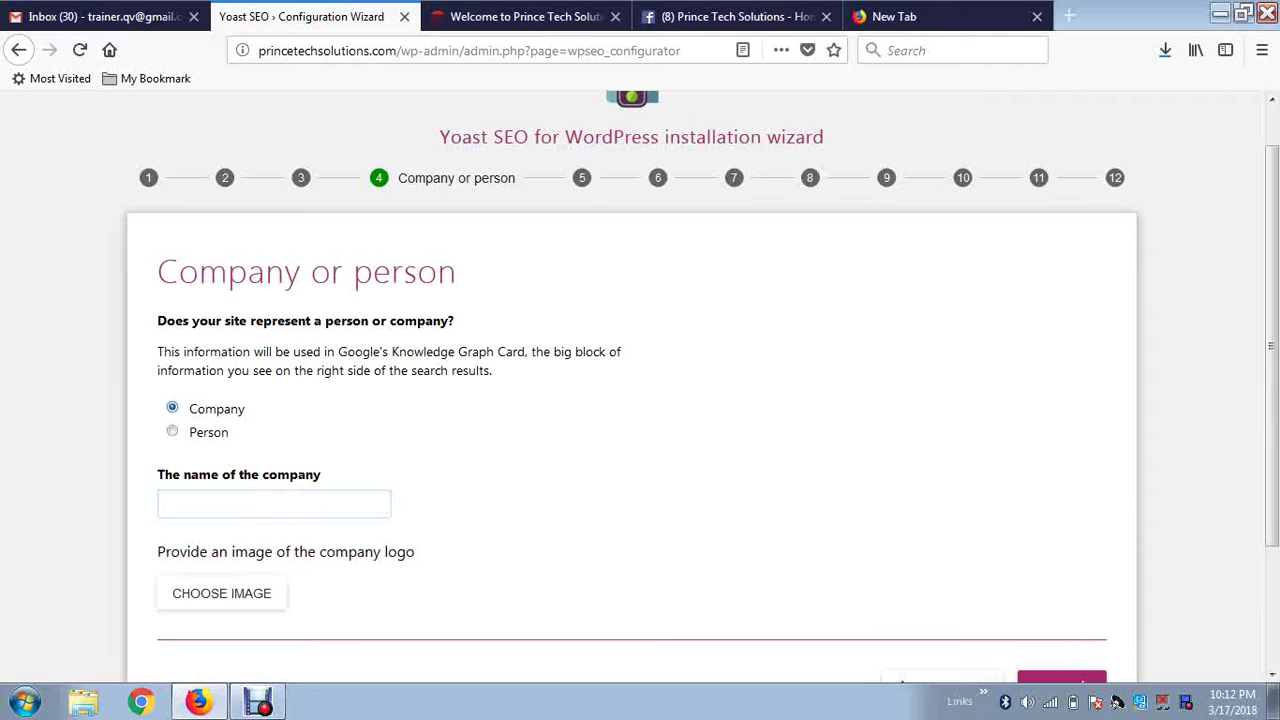
left_click(274, 503)
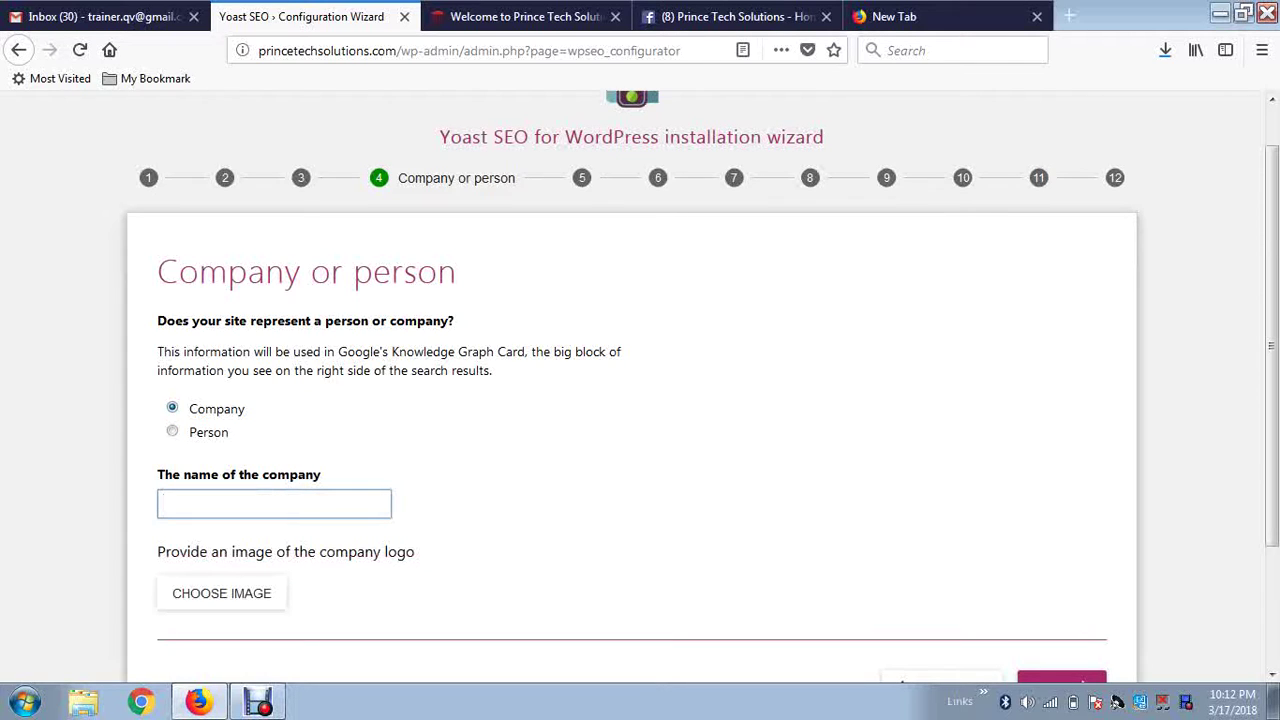
type("Prince Tech Solutions")
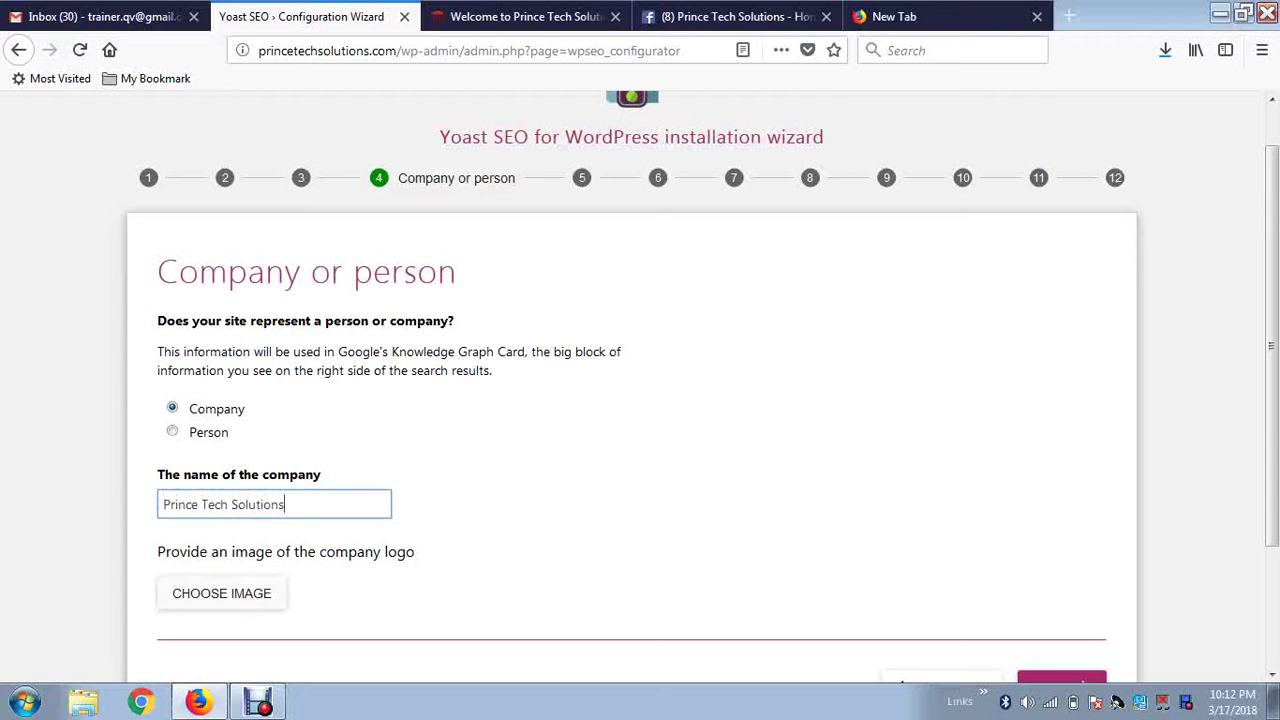
Set Logo-Caption.png from the Media Library as the company logo.
left_click(221, 593)
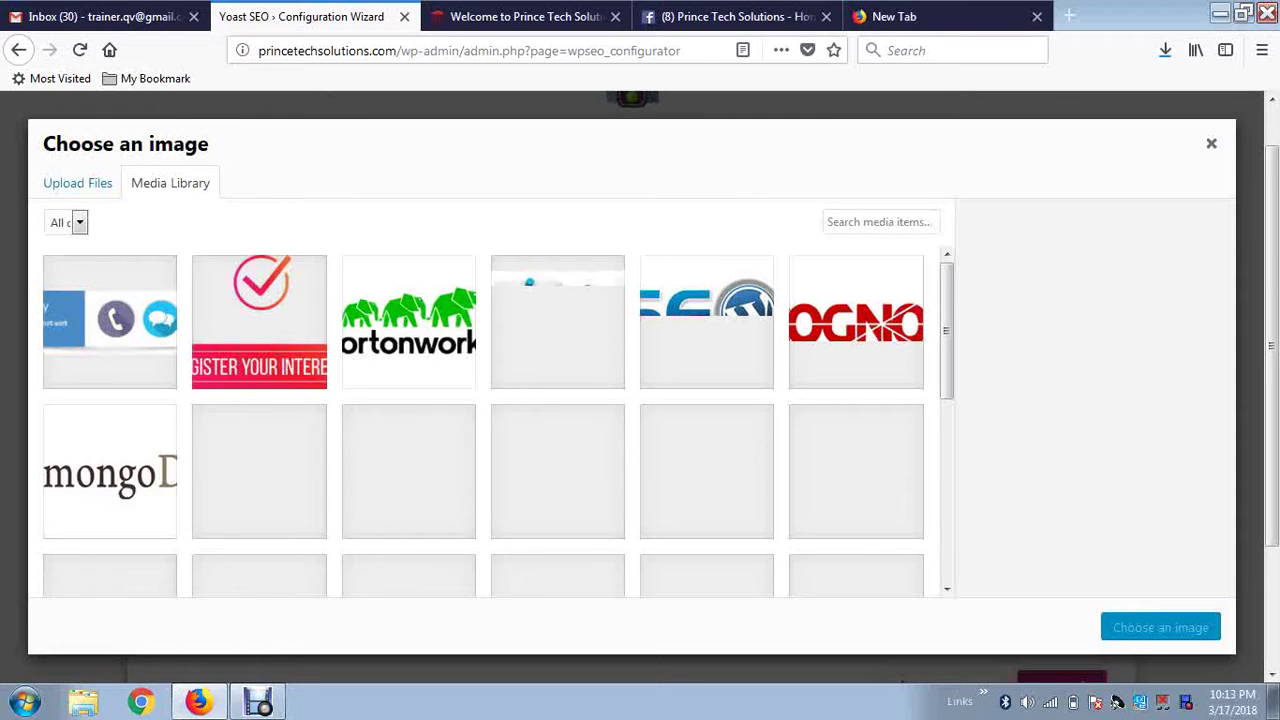
scroll(483, 420, "down", 8)
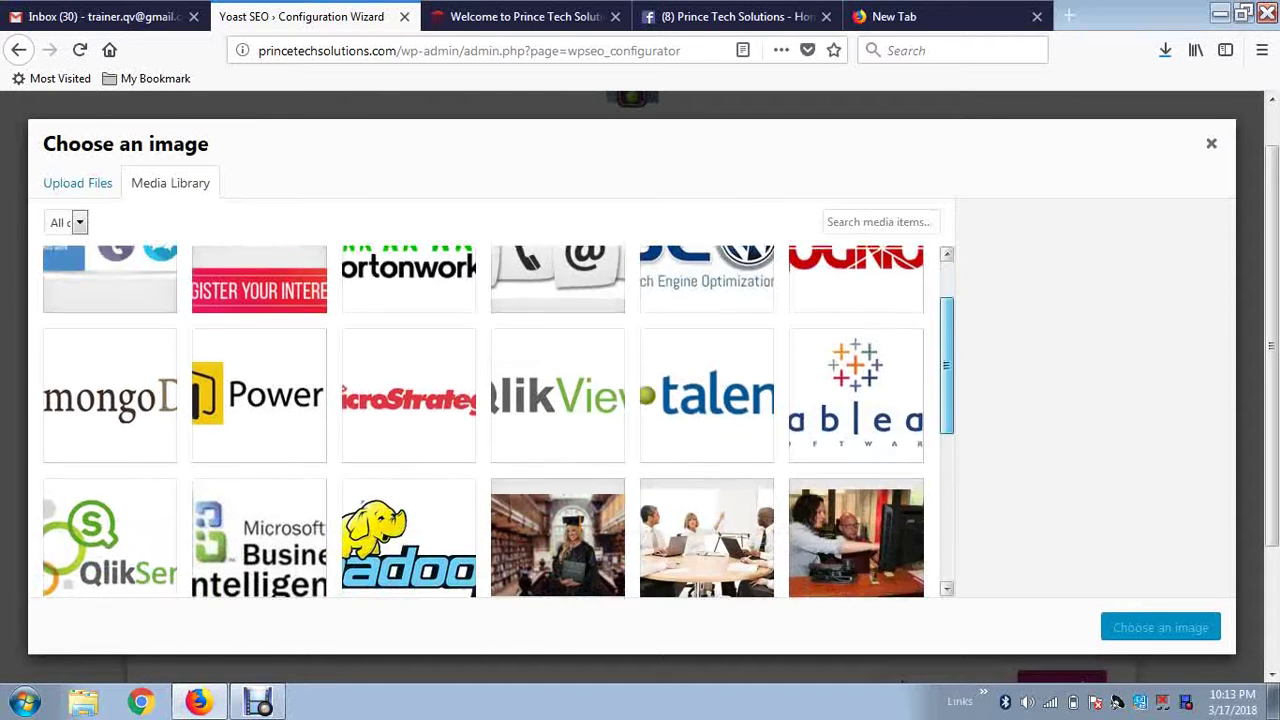
scroll(483, 420, "down", 1)
left_click(706, 384)
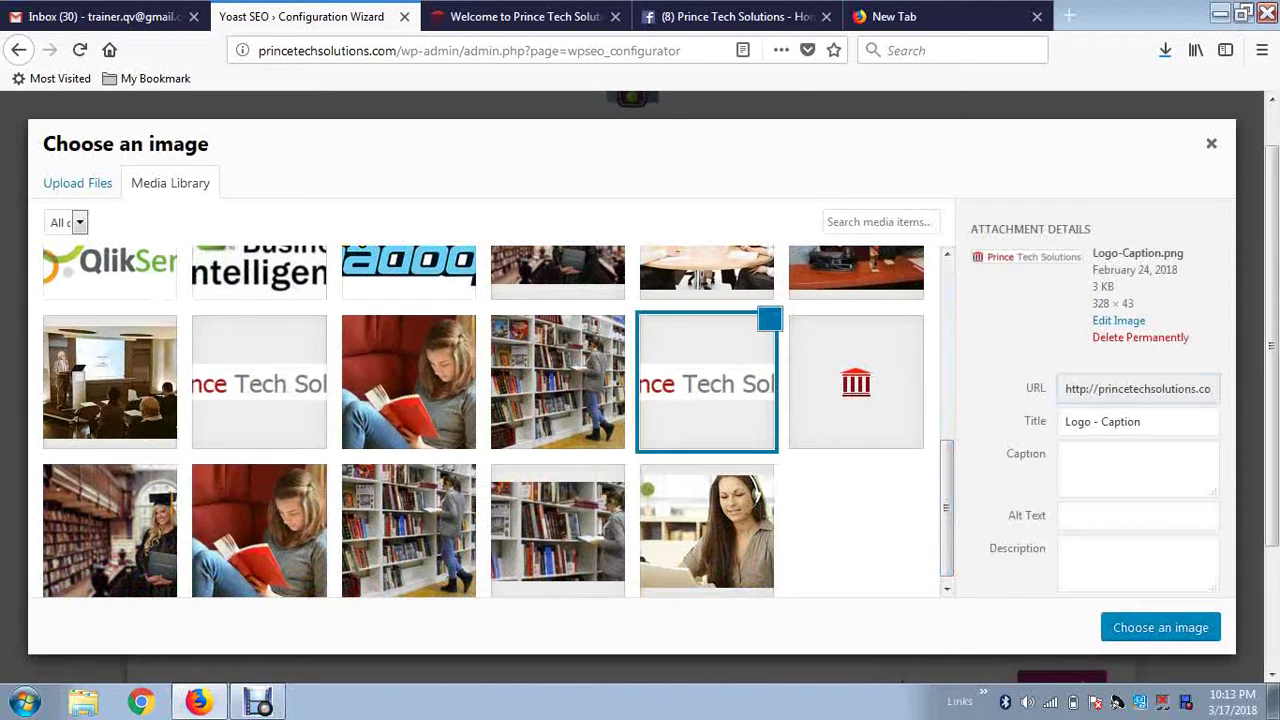
left_click(1160, 628)
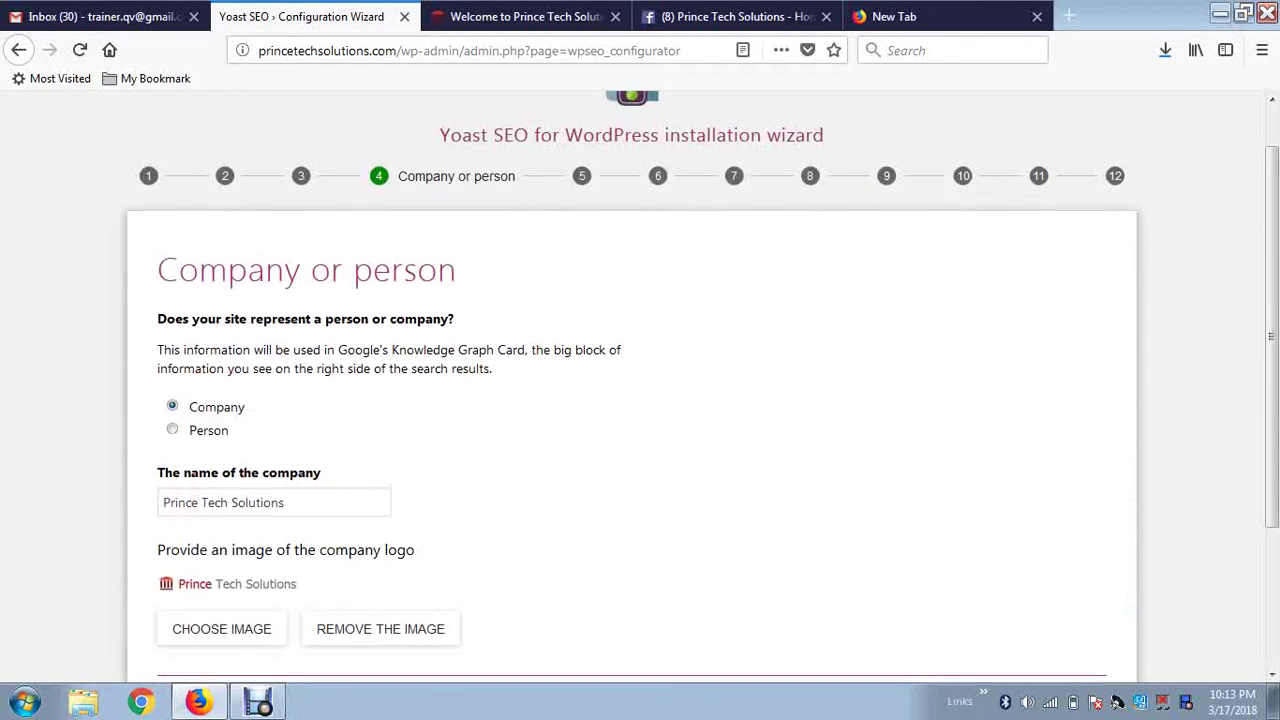
scroll(640, 400, "down", 3)
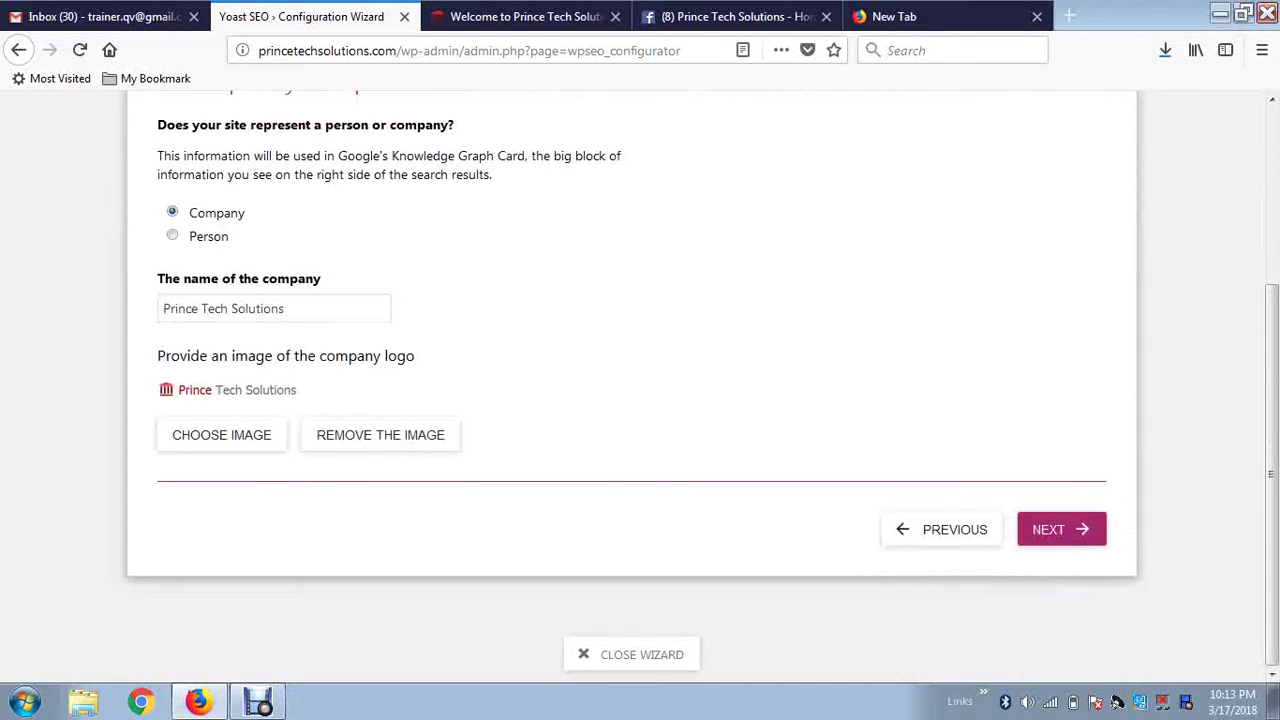
Move to Social profiles and paste the website's Facebook link into Facebook Page URL.
left_click(1060, 529)
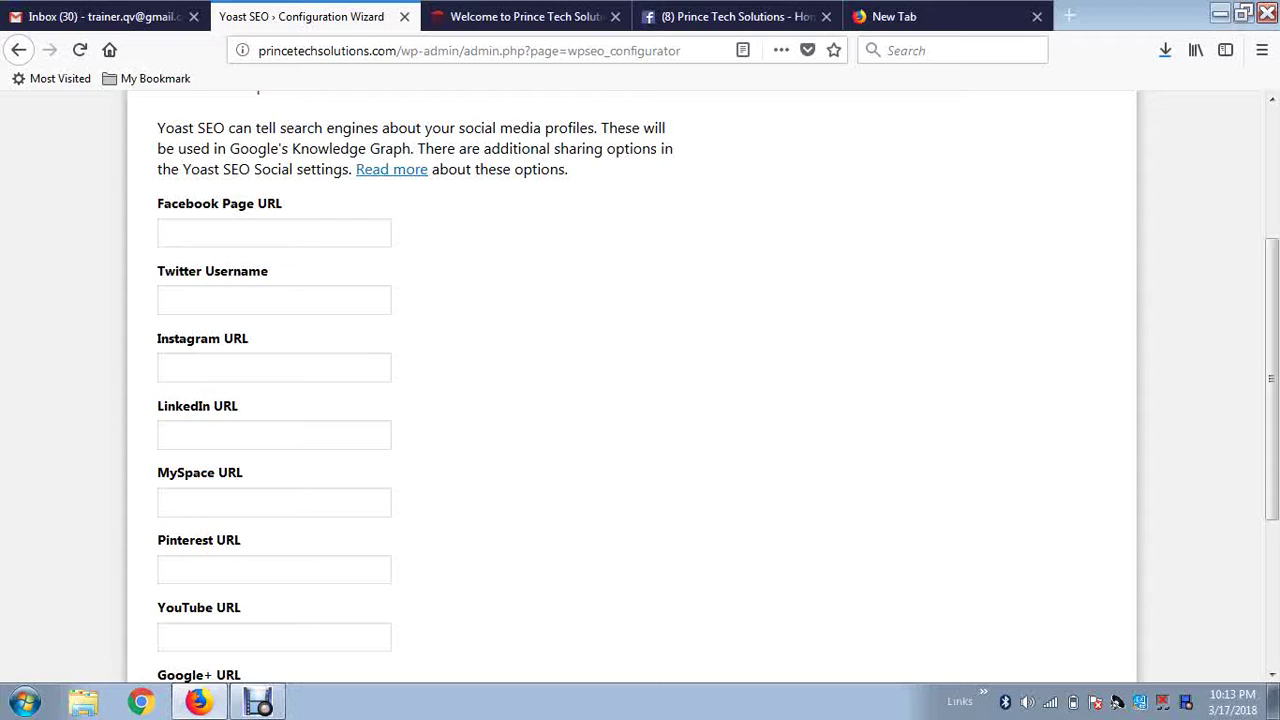
left_click(274, 232)
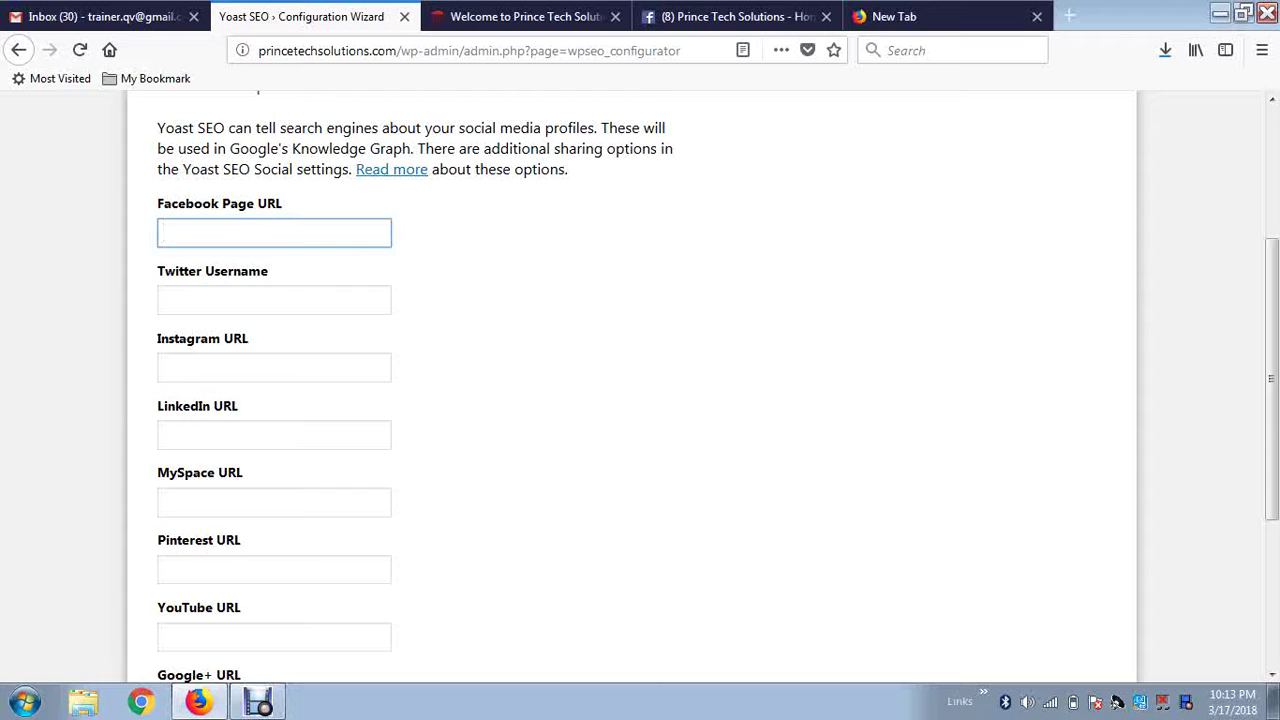
scroll(640, 390, "down", 5)
scroll(640, 390, "up", 6)
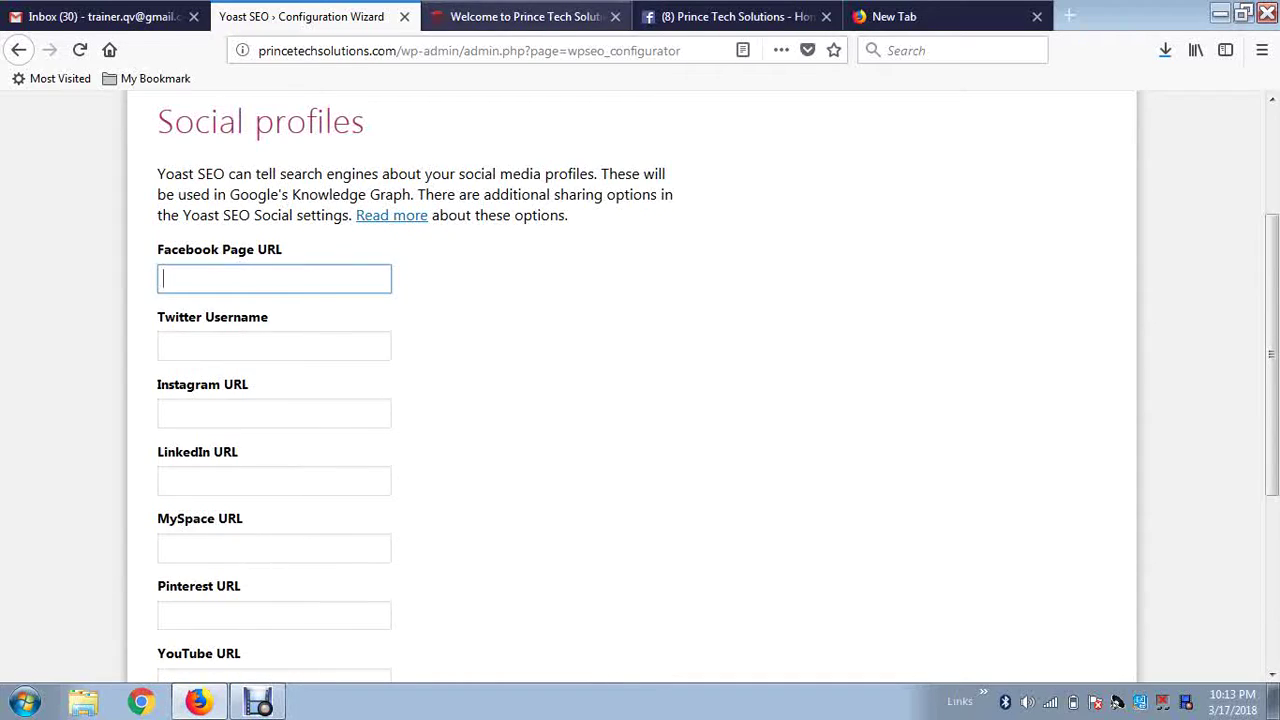
key("ctrl+Tab")
scroll(640, 380, "up", 3)
scroll(640, 400, "up", 5)
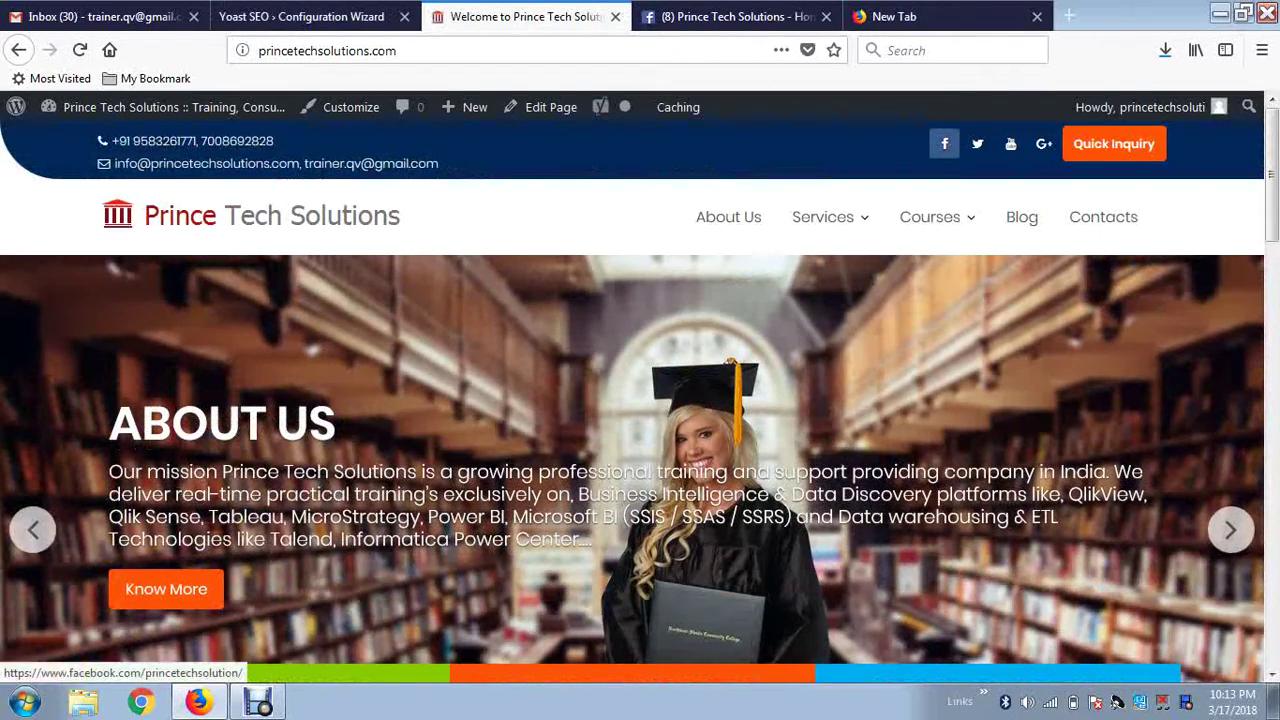
right_click(944, 143)
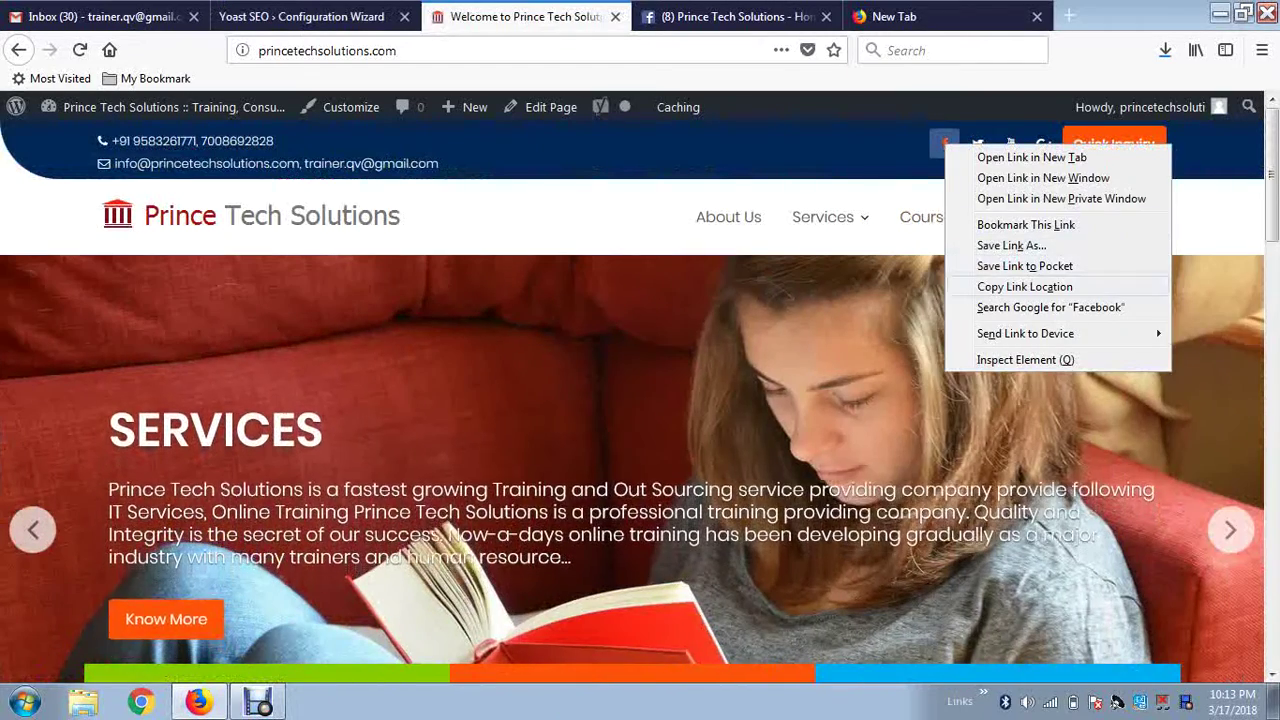
key("Escape")
key("ctrl+shift+Tab")
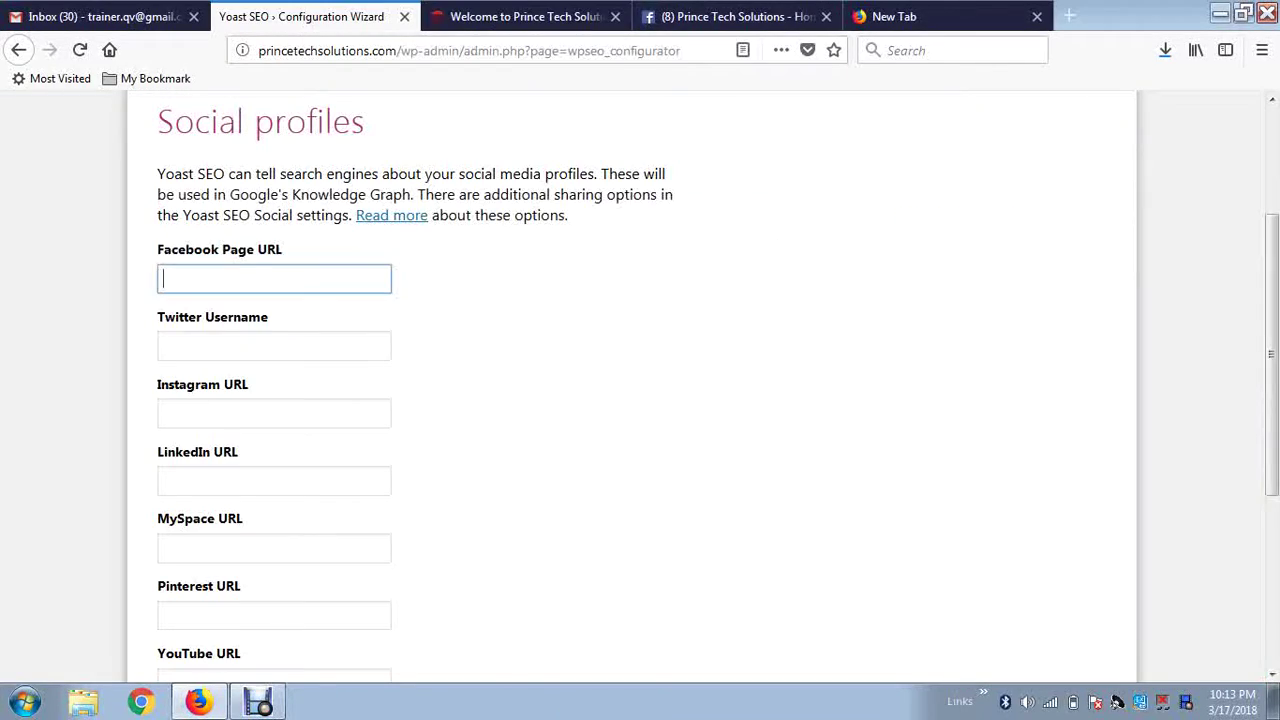
right_click(241, 282)
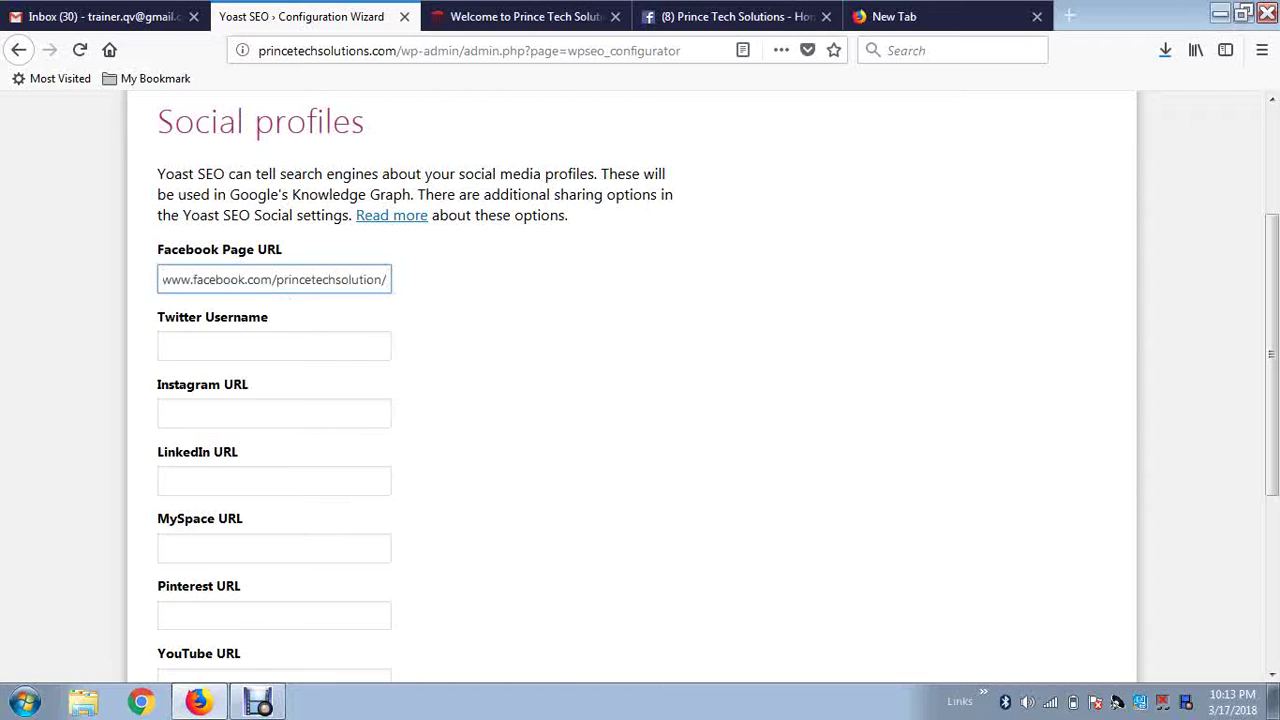
Copy the website's Twitter link into the Twitter Username field.
left_click(525, 16)
right_click(978, 146)
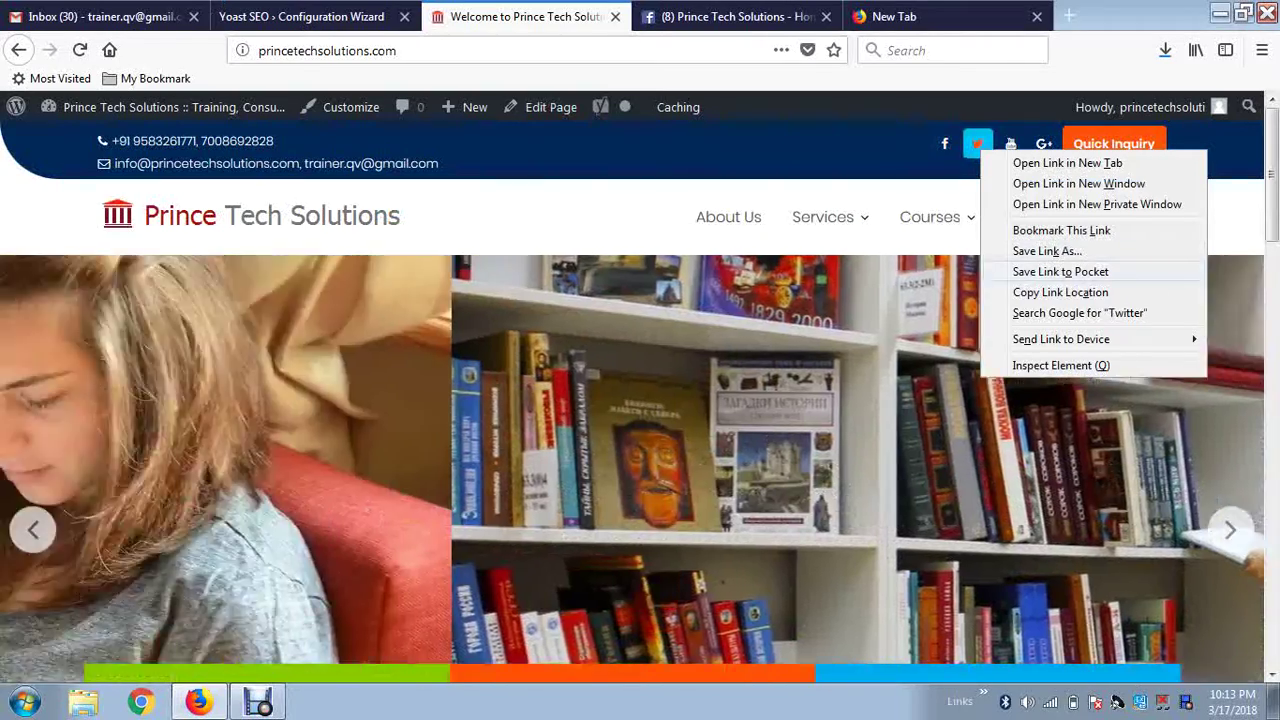
left_click(1060, 292)
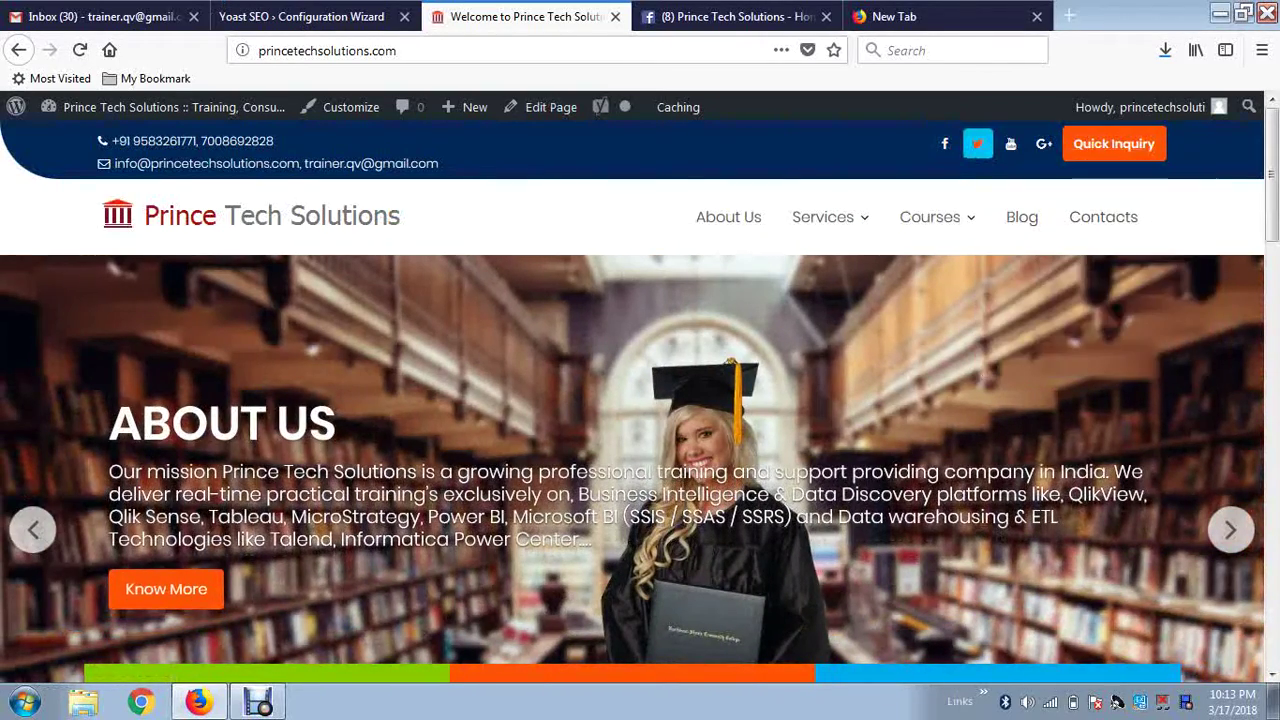
left_click(300, 16)
right_click(216, 350)
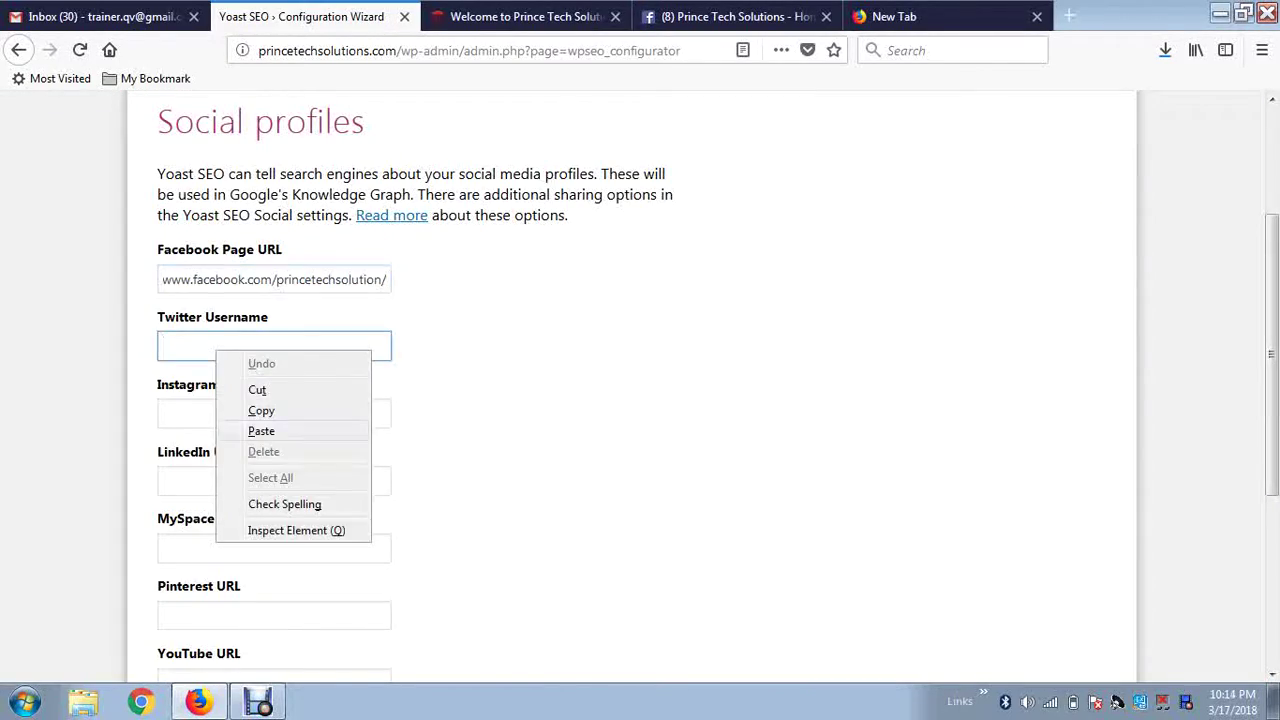
left_click(261, 431)
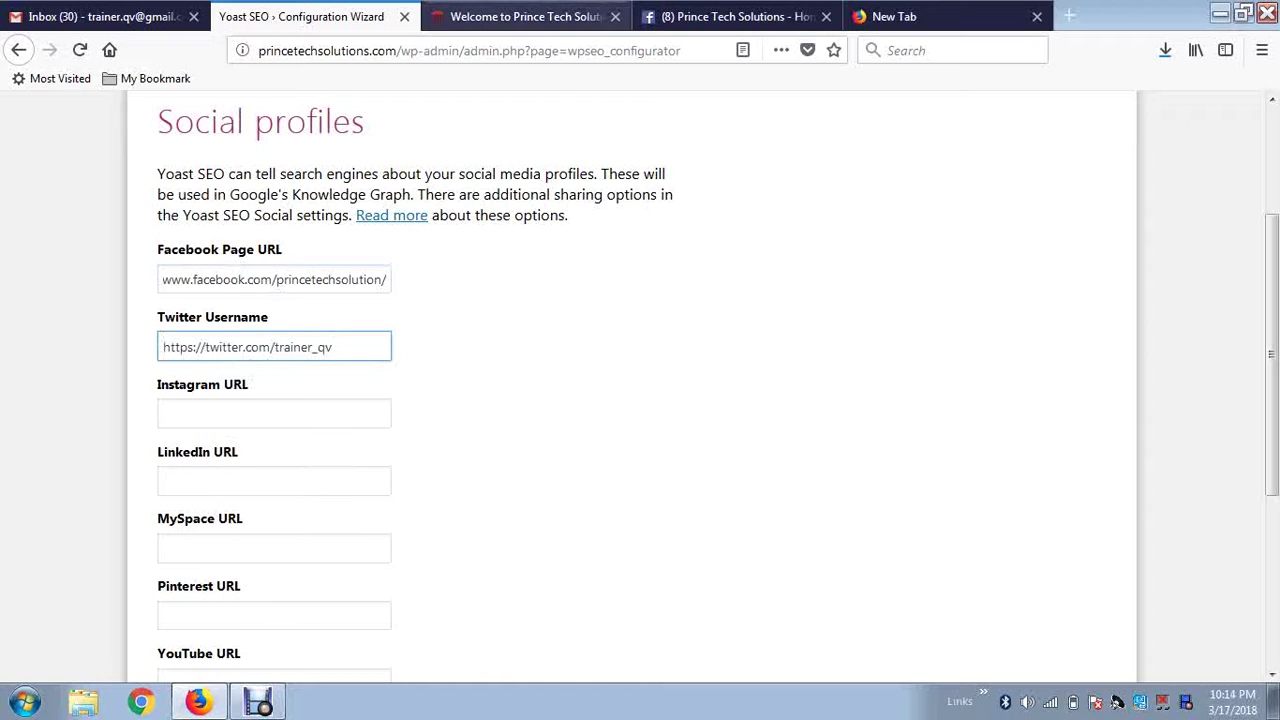
Copy the website's YouTube link into the YouTube URL field.
left_click(520, 16)
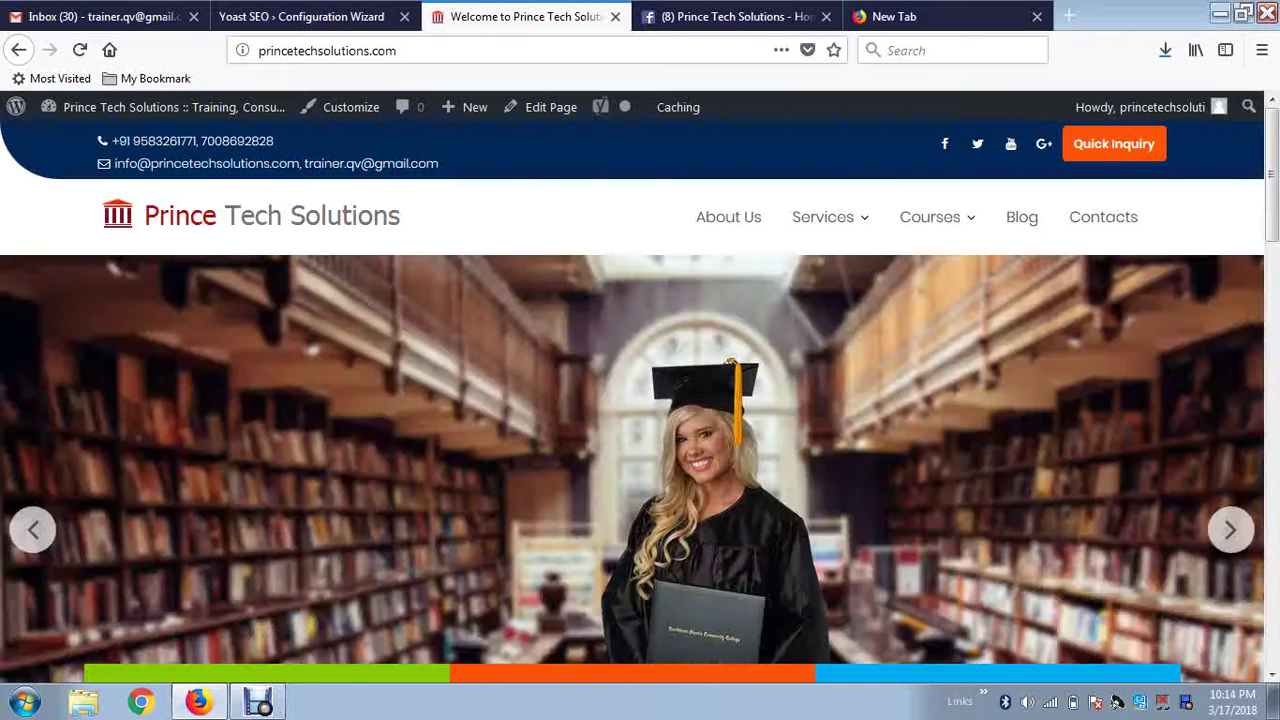
right_click(1011, 145)
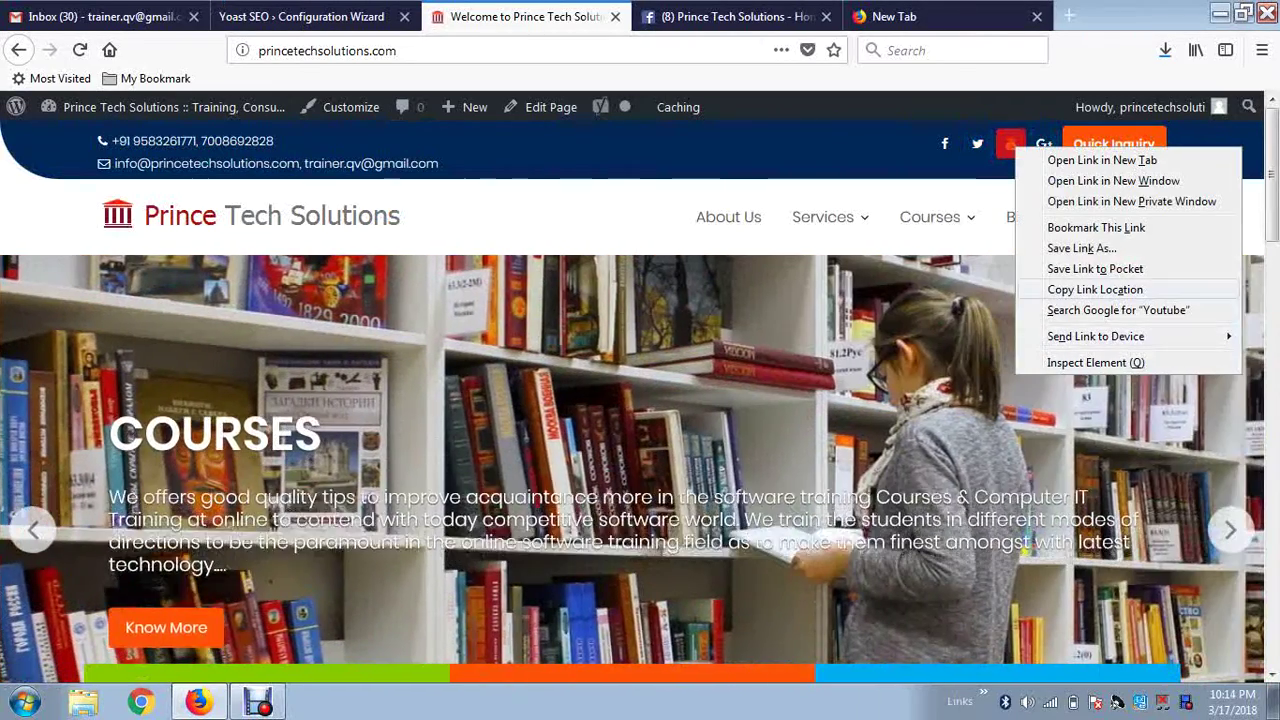
left_click(1095, 289)
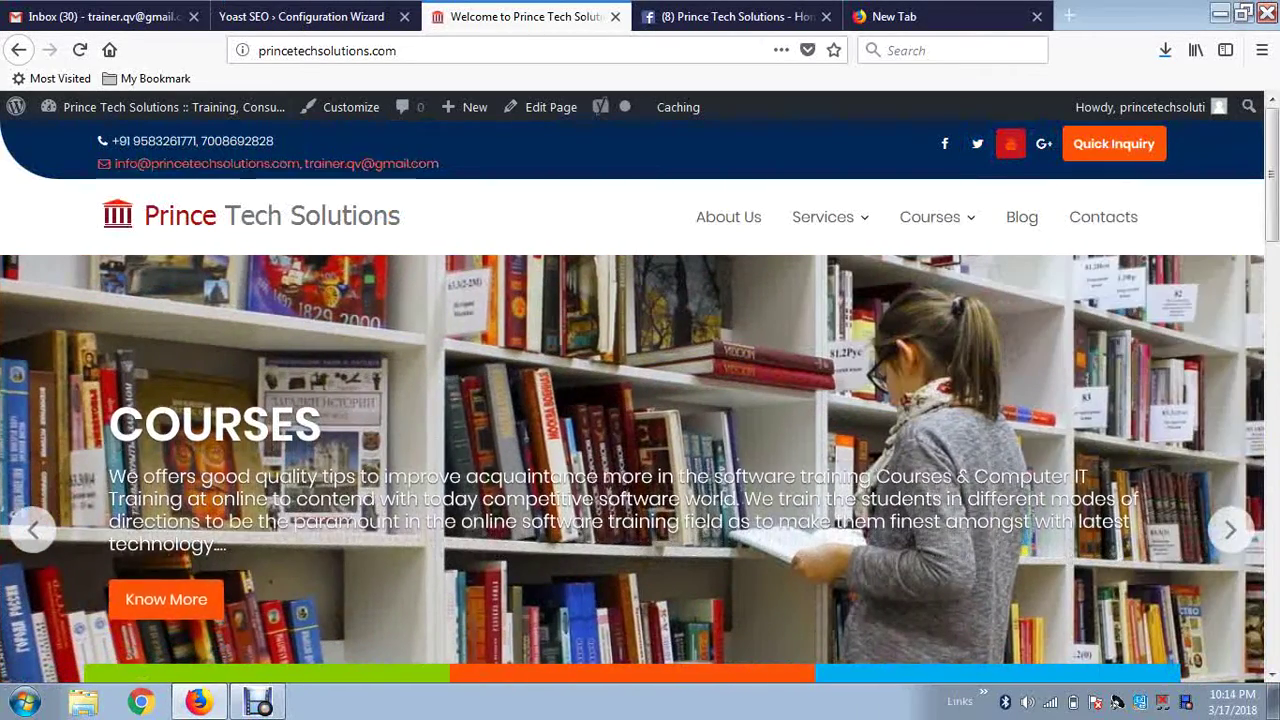
left_click(300, 16)
scroll(640, 380, "down", 3)
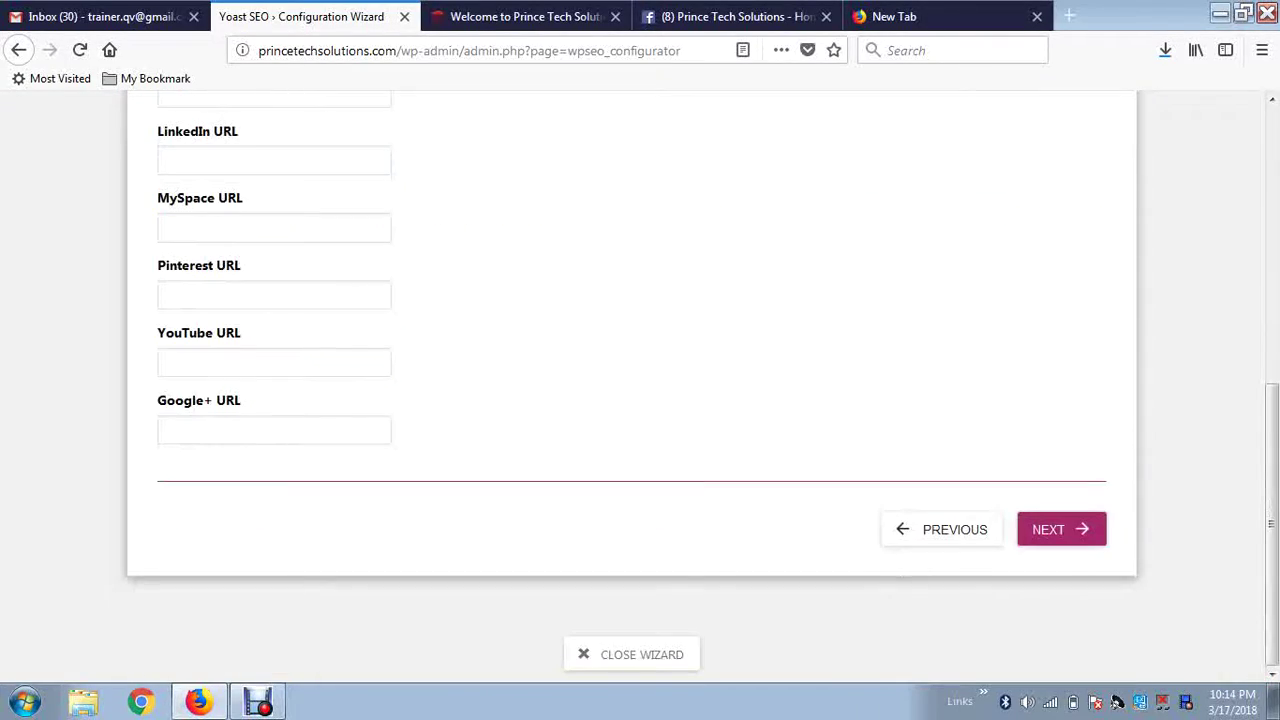
left_click(305, 364)
right_click(305, 364)
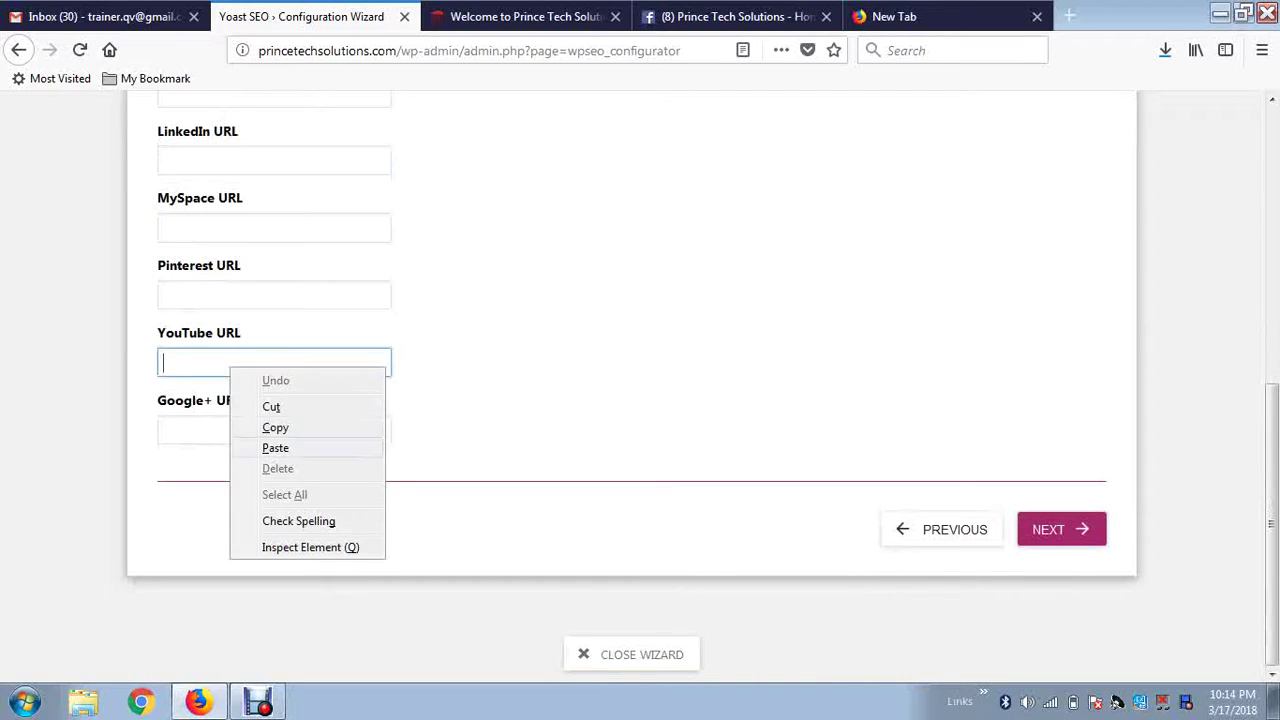
left_click(274, 446)
Copy the website's Google+ link into the Google+ URL field.
left_click(525, 16)
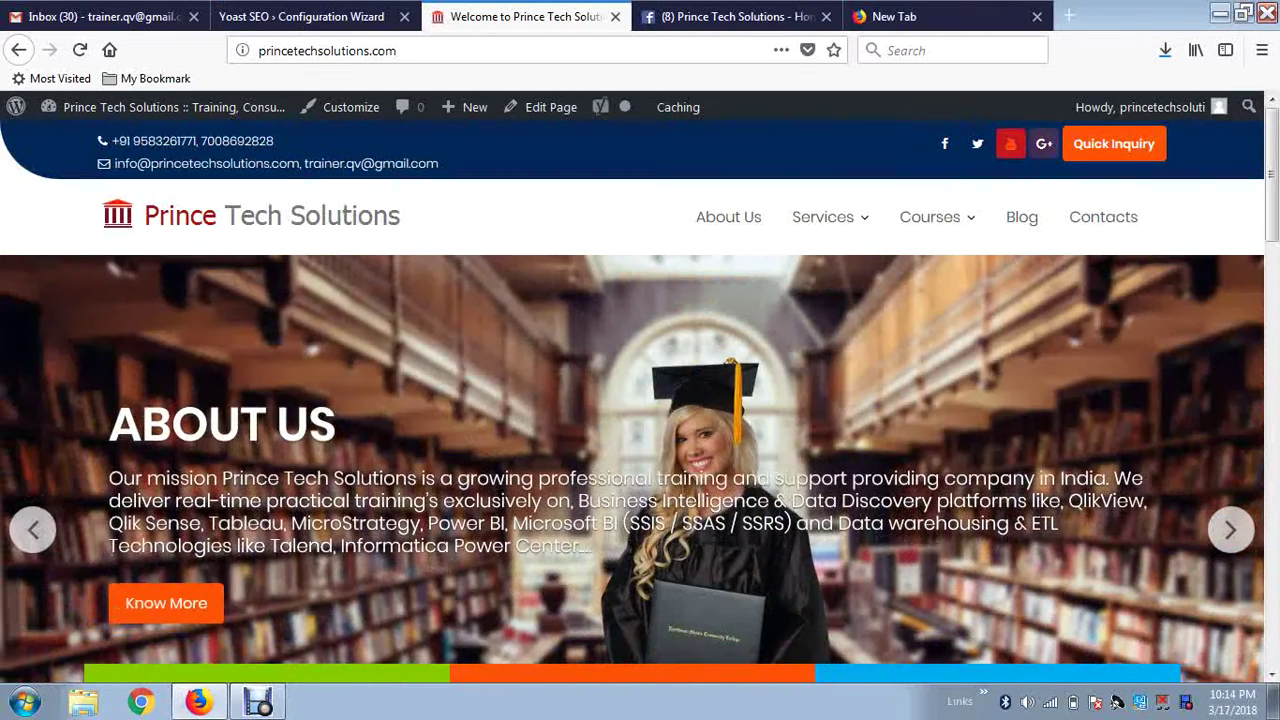
right_click(1043, 145)
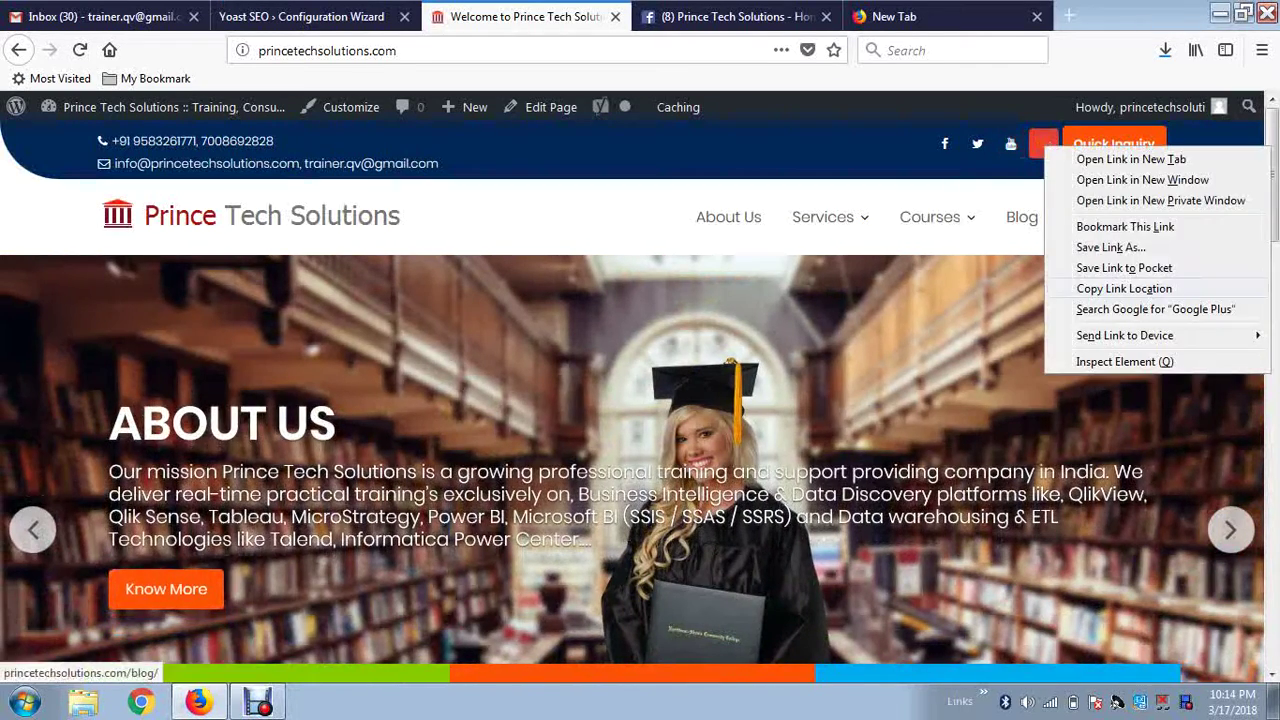
left_click(1124, 288)
left_click(301, 16)
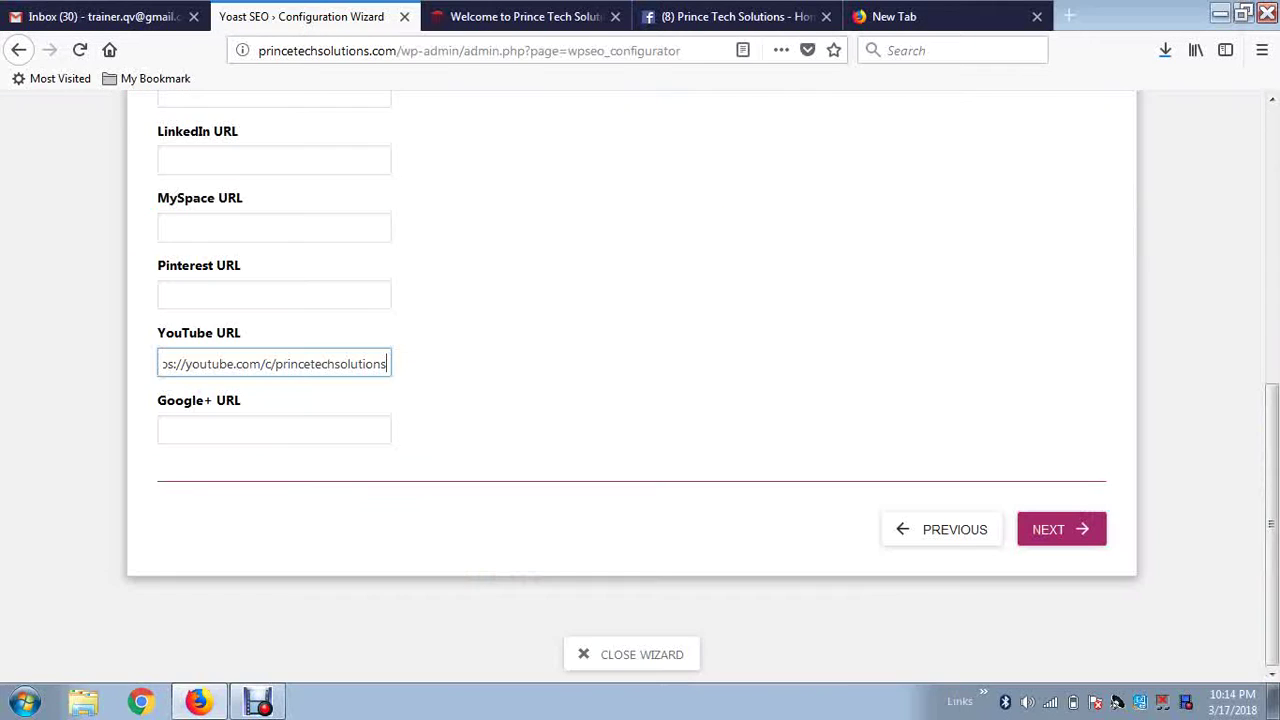
left_click(250, 430)
right_click(250, 428)
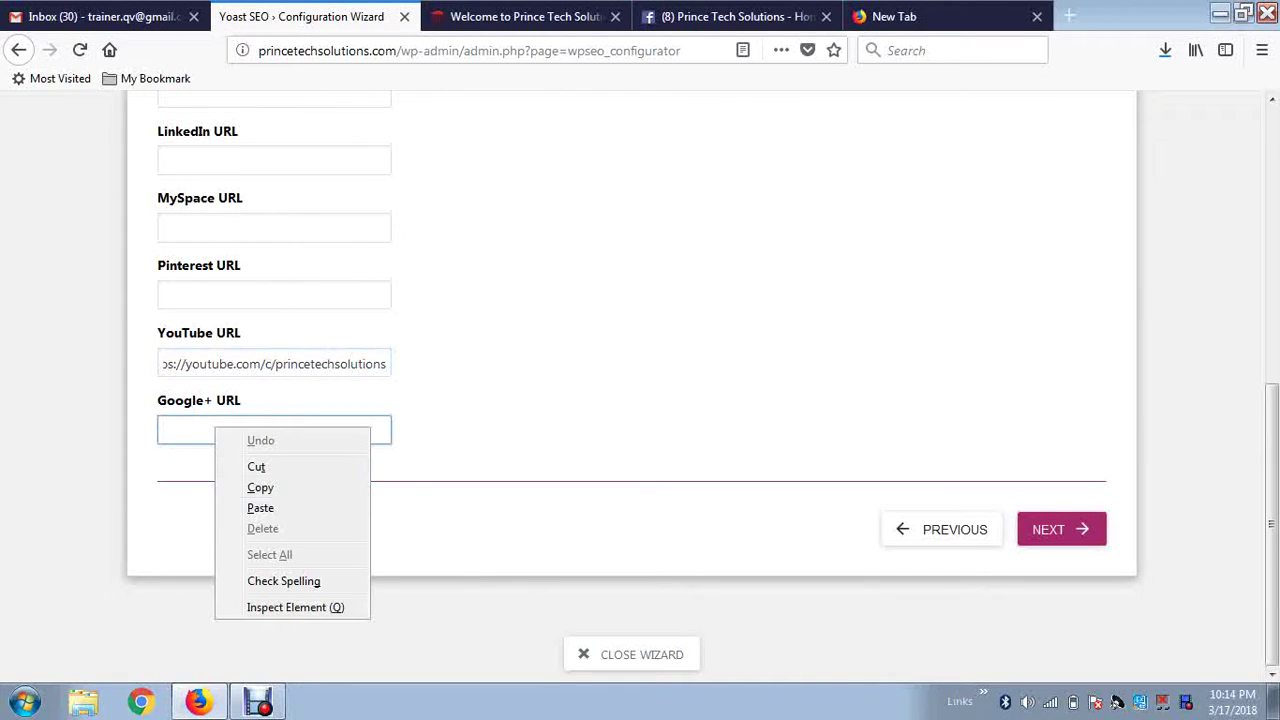
left_click(262, 503)
Focus the LinkedIn URL field, then switch to the Gmail tab to look up the link.
scroll(640, 380, "up", 4)
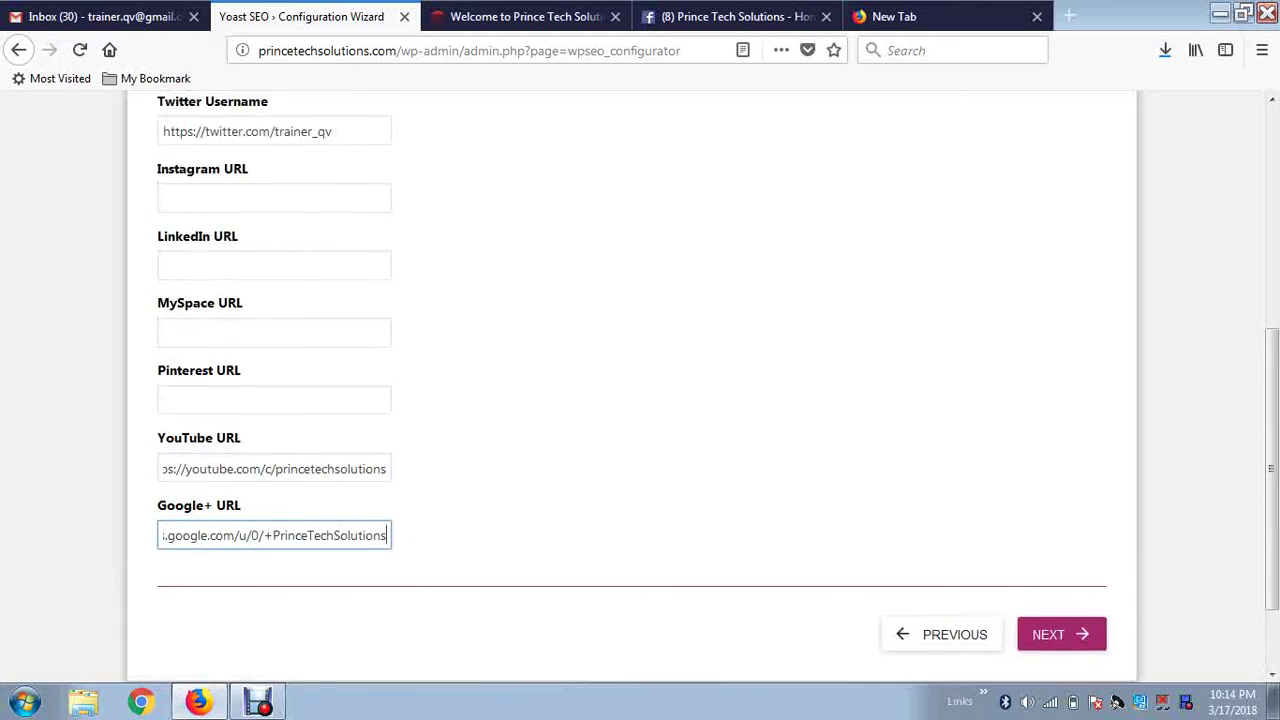
left_click(270, 373)
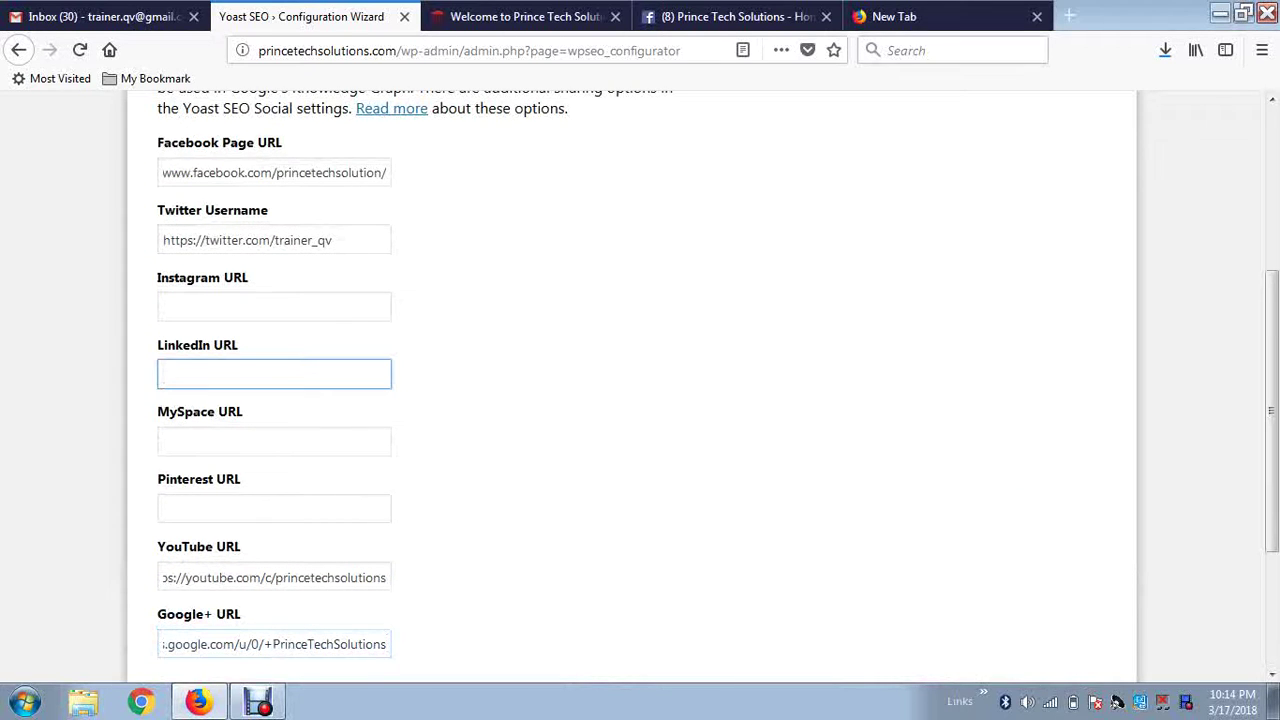
key("ctrl+t")
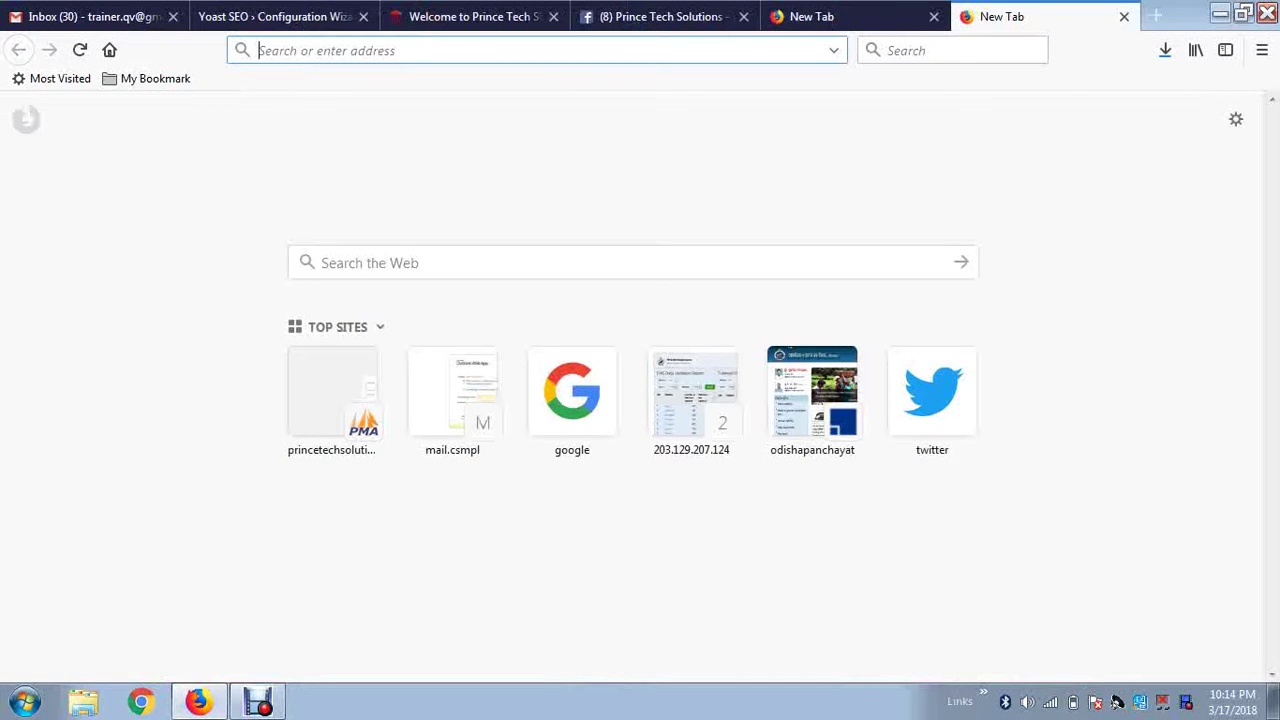
key("ctrl+w")
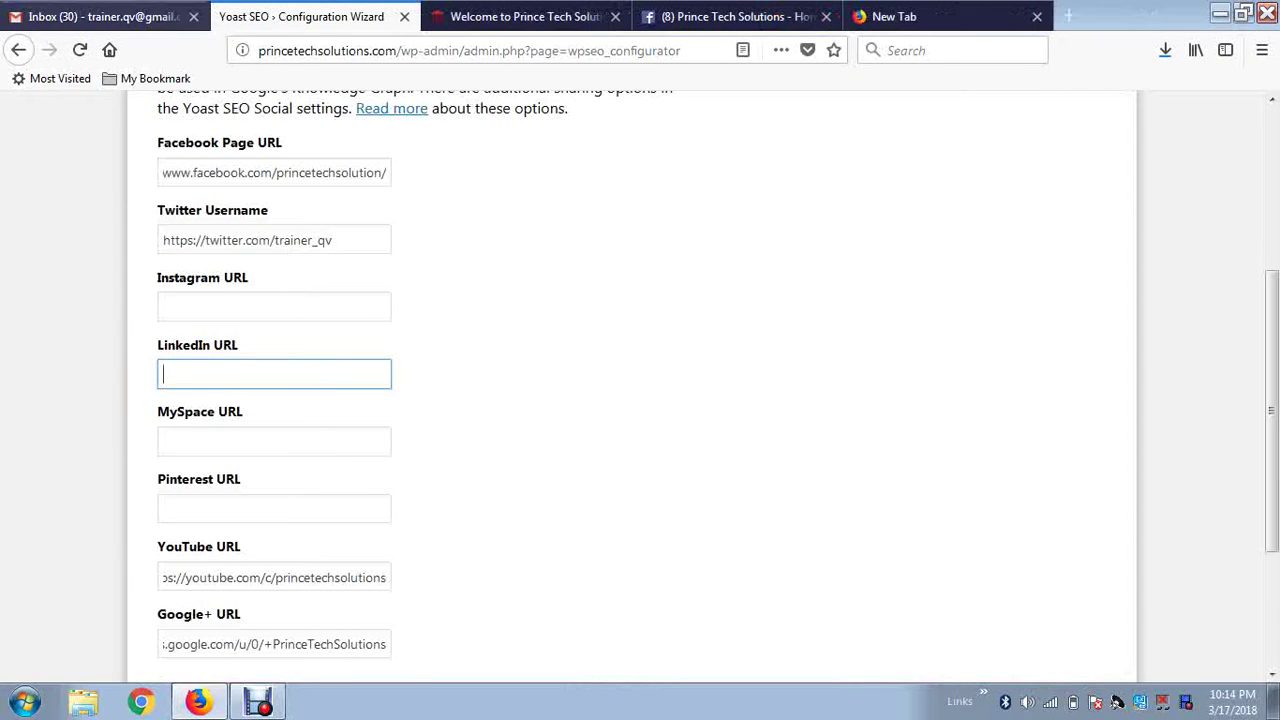
key("ctrl+Page_Up")
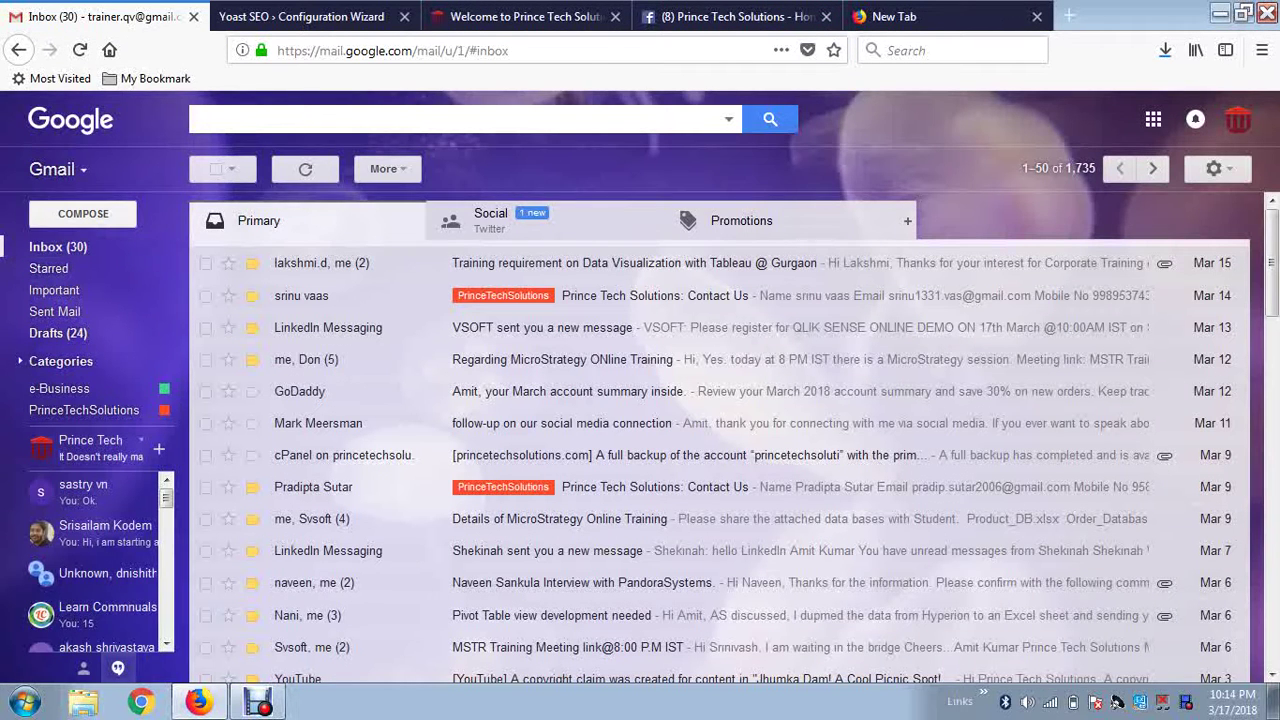
Start a new Gmail message and inspect the LinkedIn link in the signature.
left_click(83, 213)
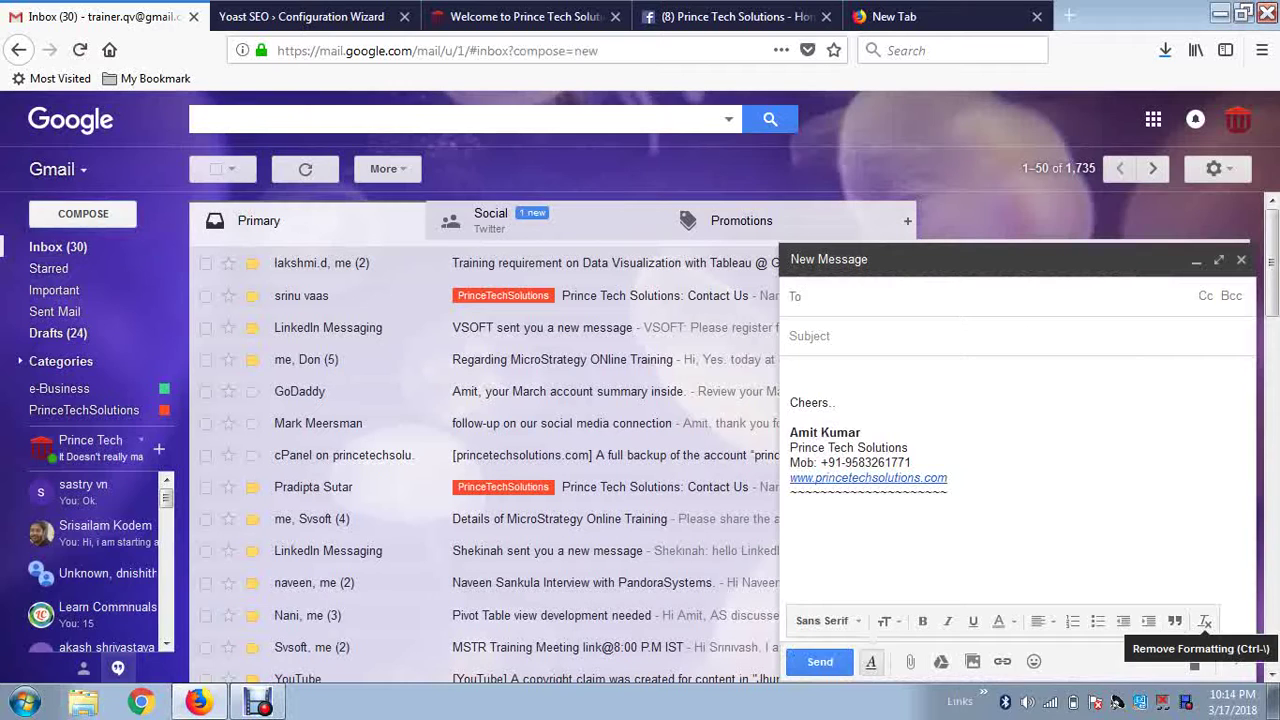
left_click(868, 540)
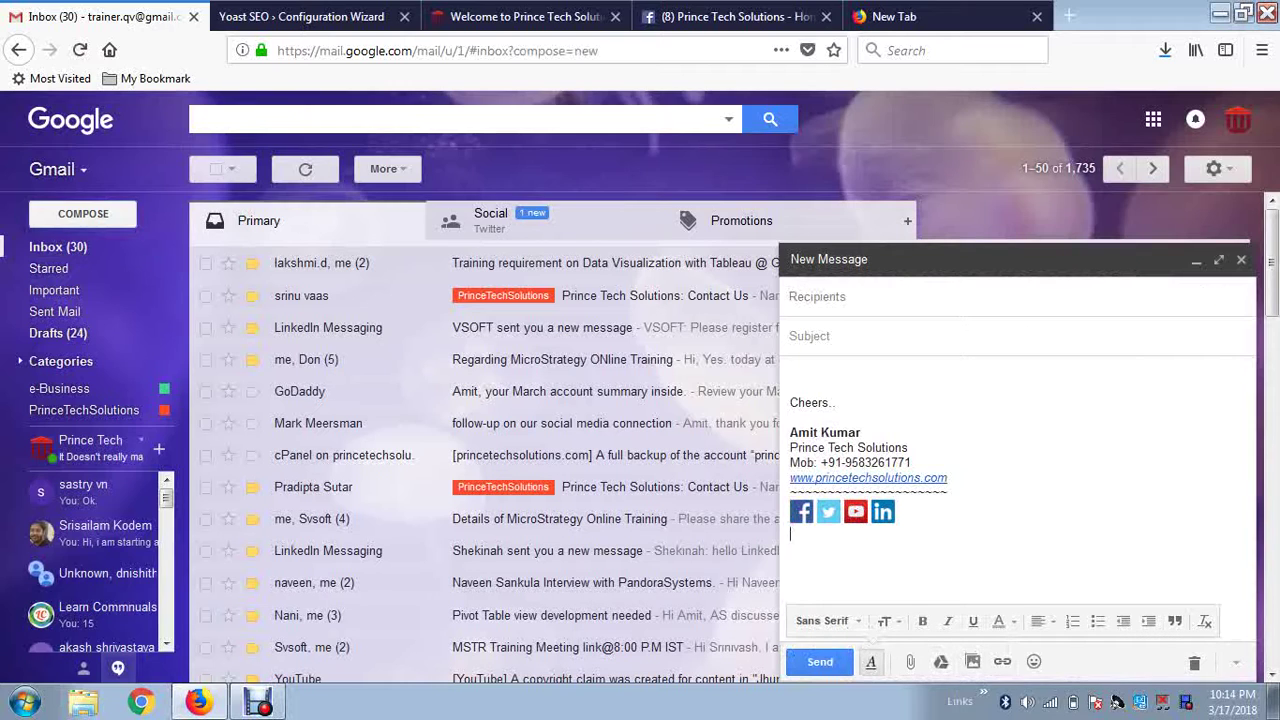
left_click(883, 512)
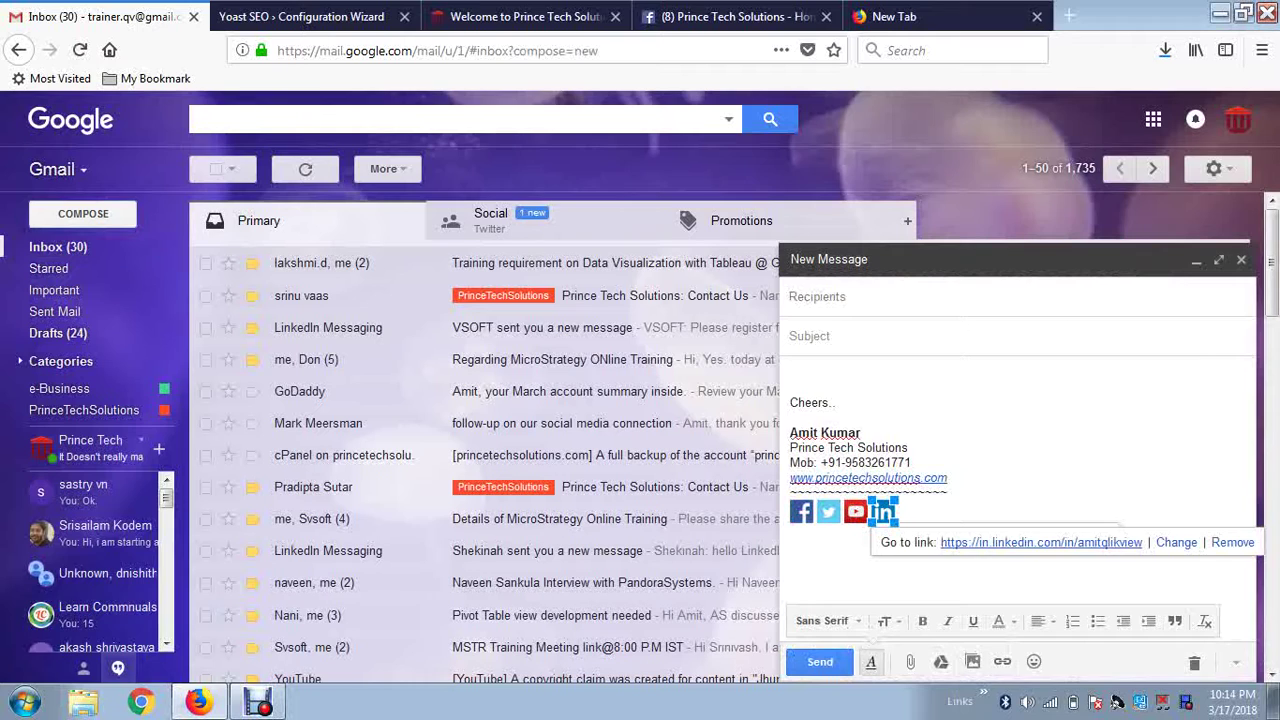
right_click(1079, 547)
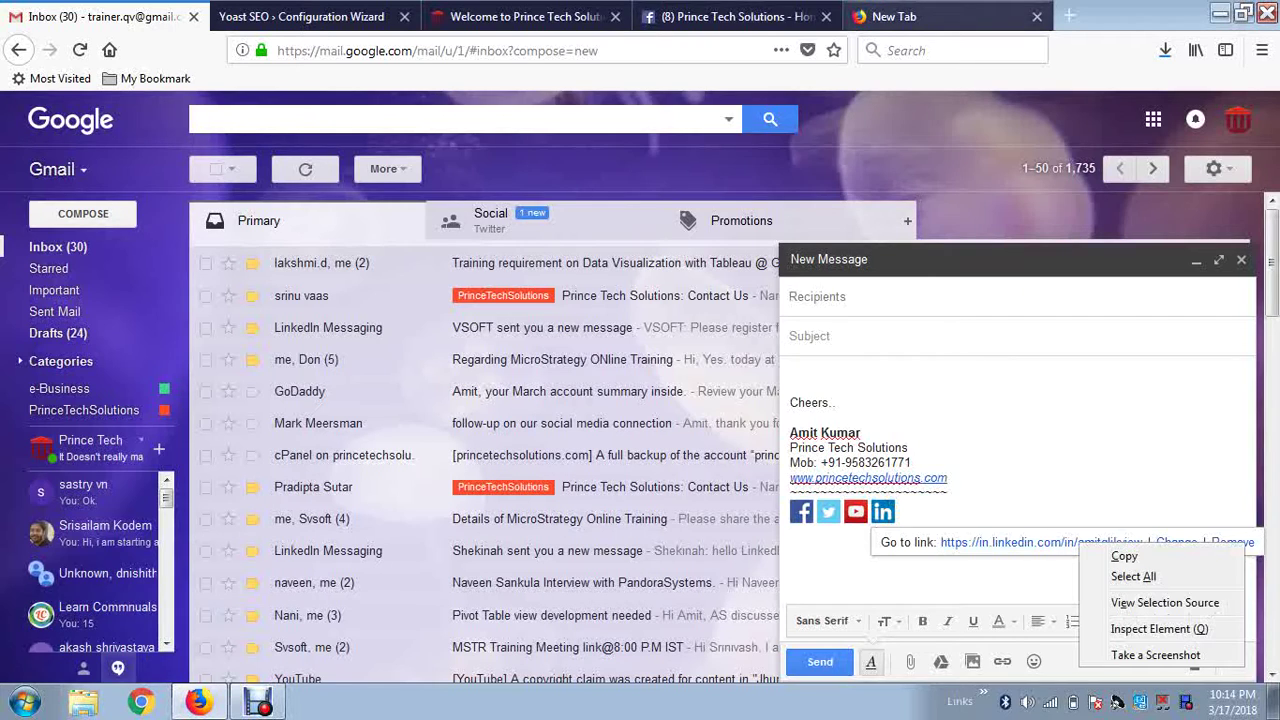
left_click(735, 16)
Compare against the empty LinkedIn and MySpace fields in the wizard, then move to the new tab.
left_click(525, 16)
key("ctrl+Page_Up")
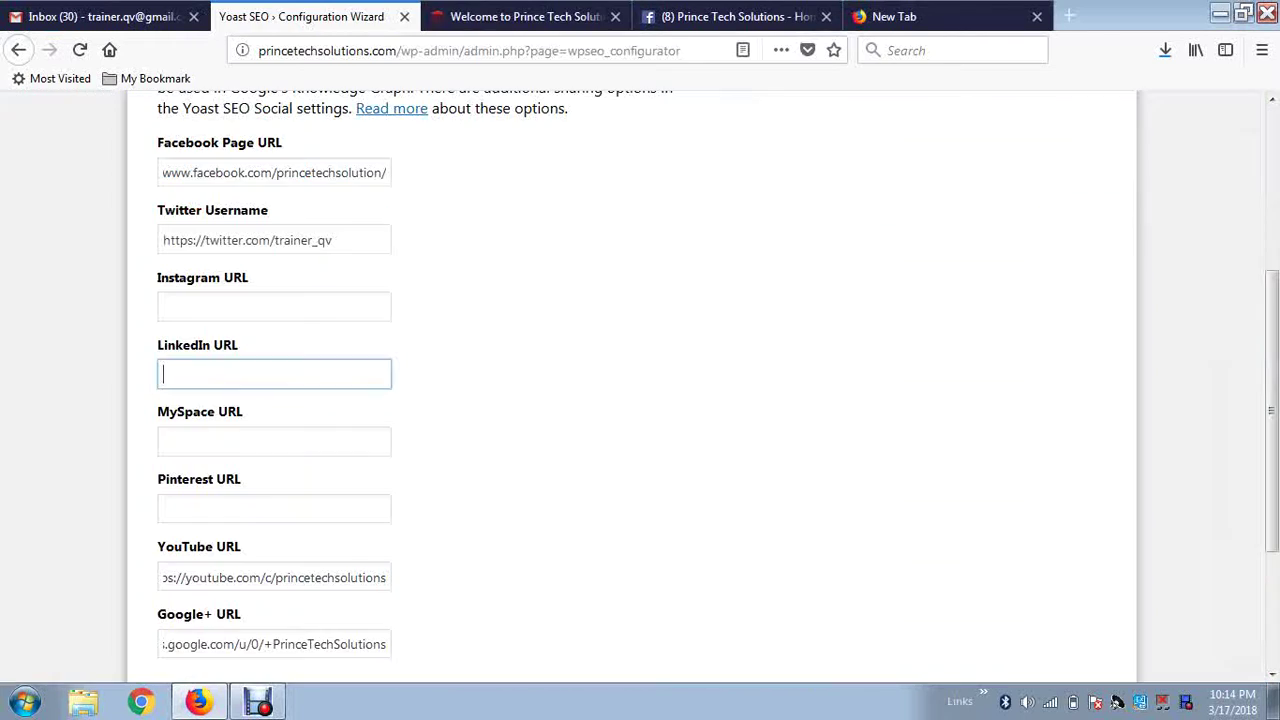
left_click(274, 442)
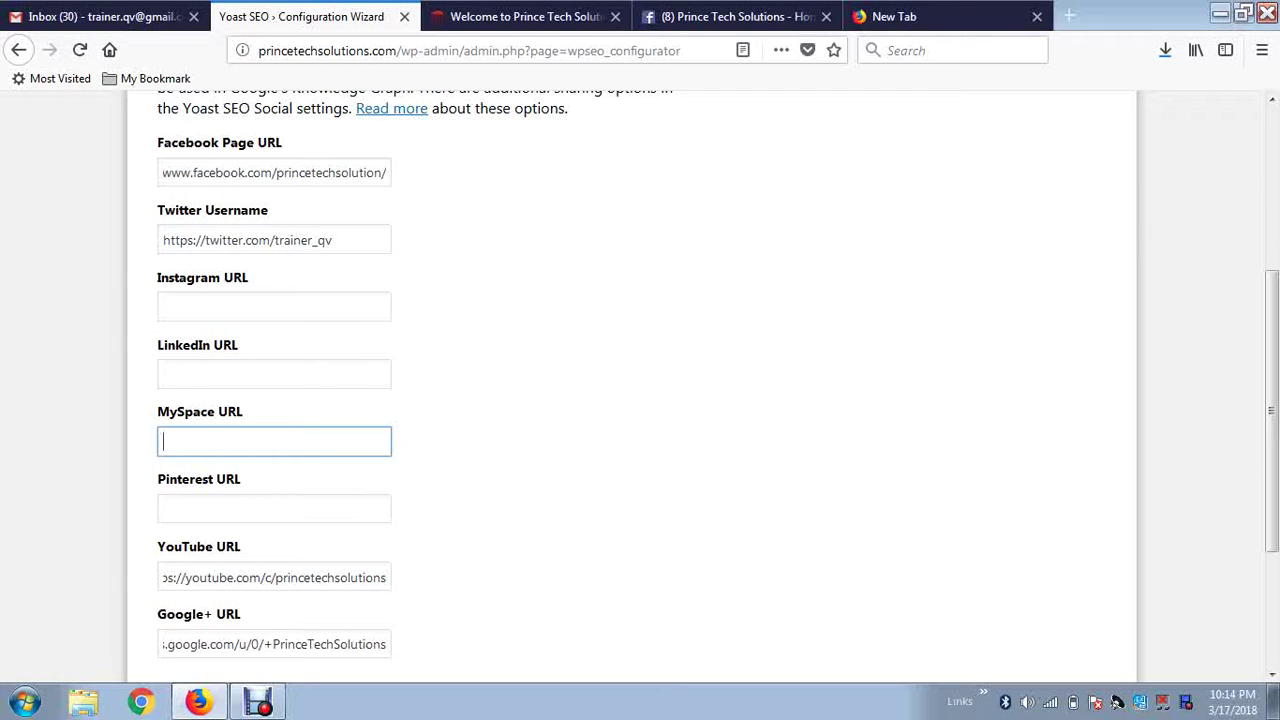
left_click(274, 374)
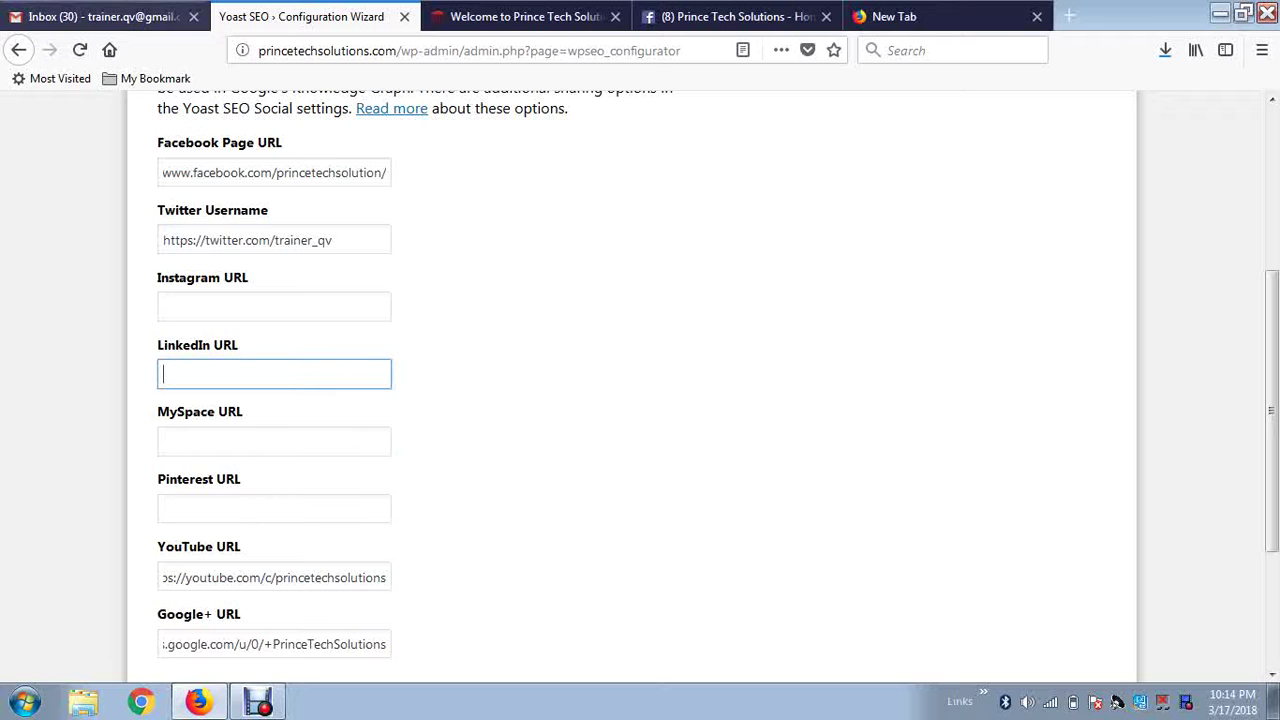
key("ctrl+shift+Tab")
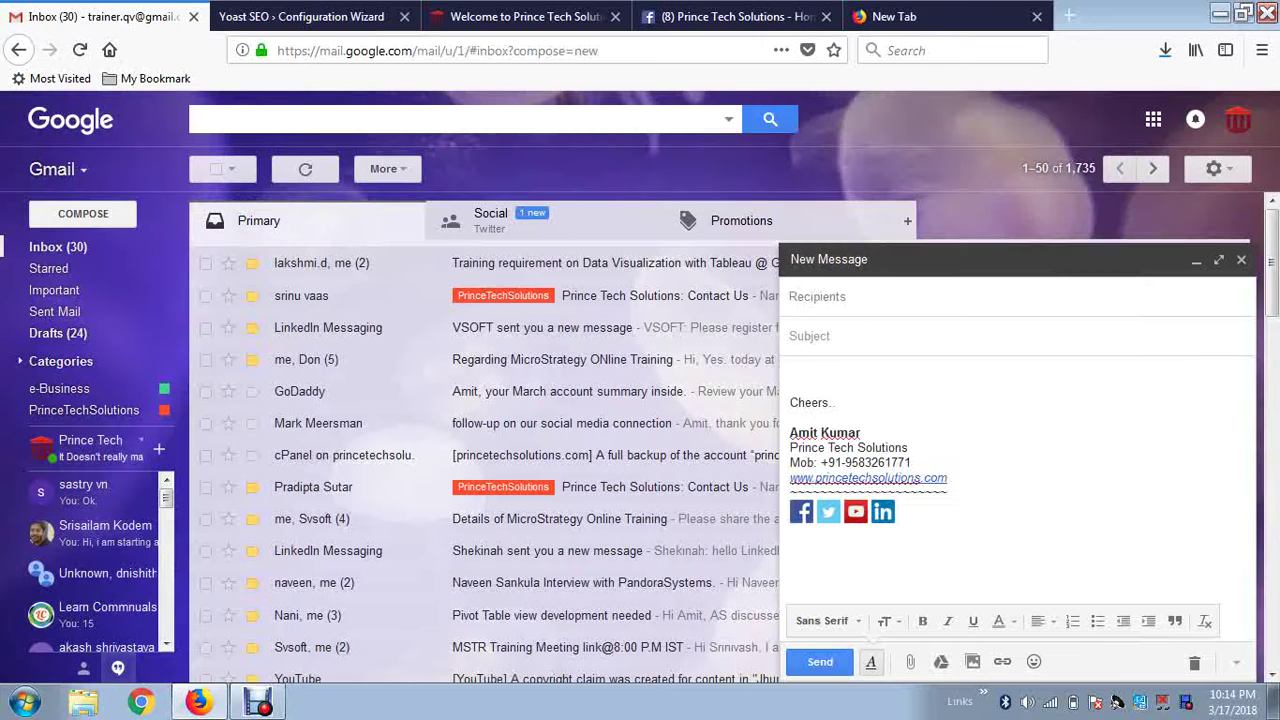
key("ctrl+shift+Tab")
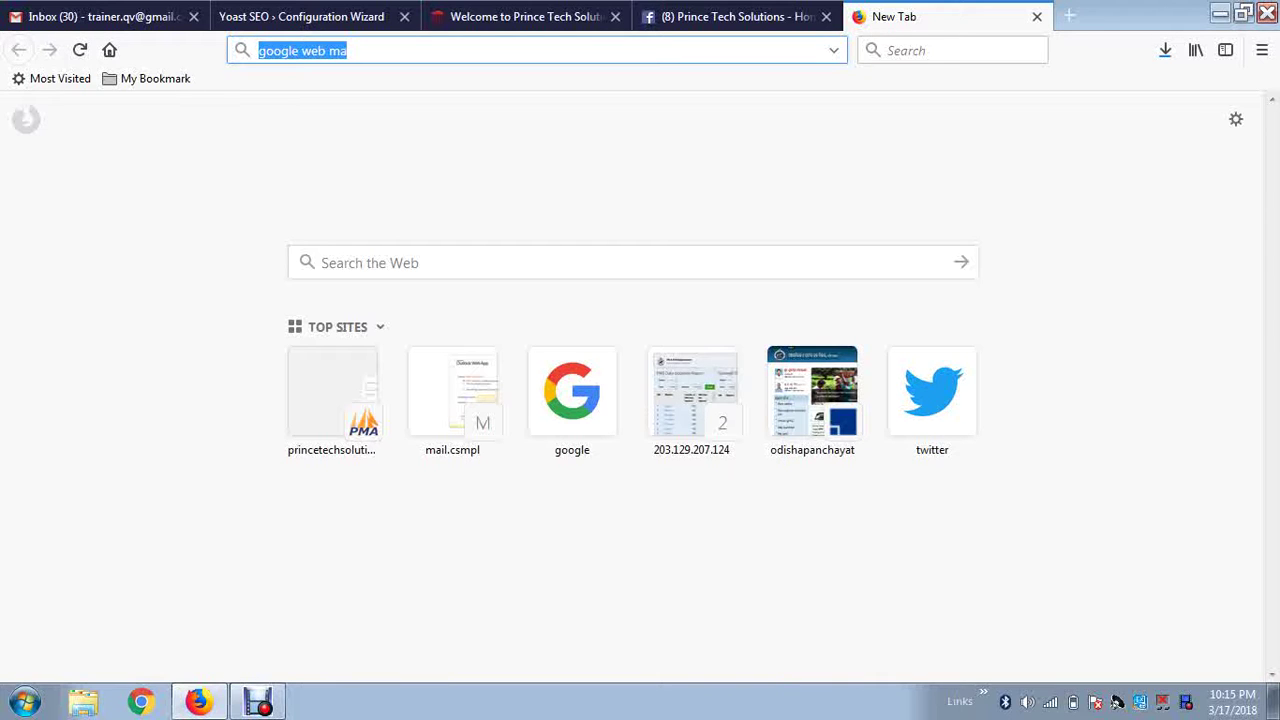
Go to LinkedIn, sign out, and sign back in with the saved trainer login.
type("linkedin.com/")
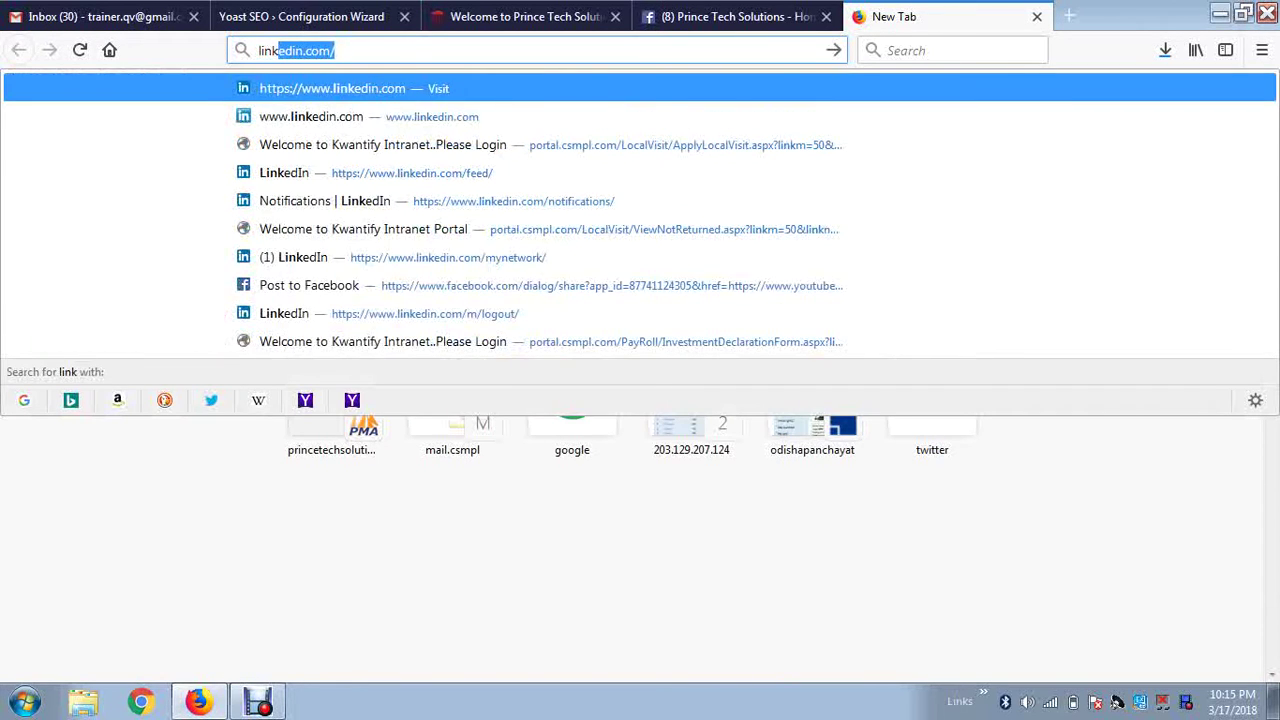
key("Return")
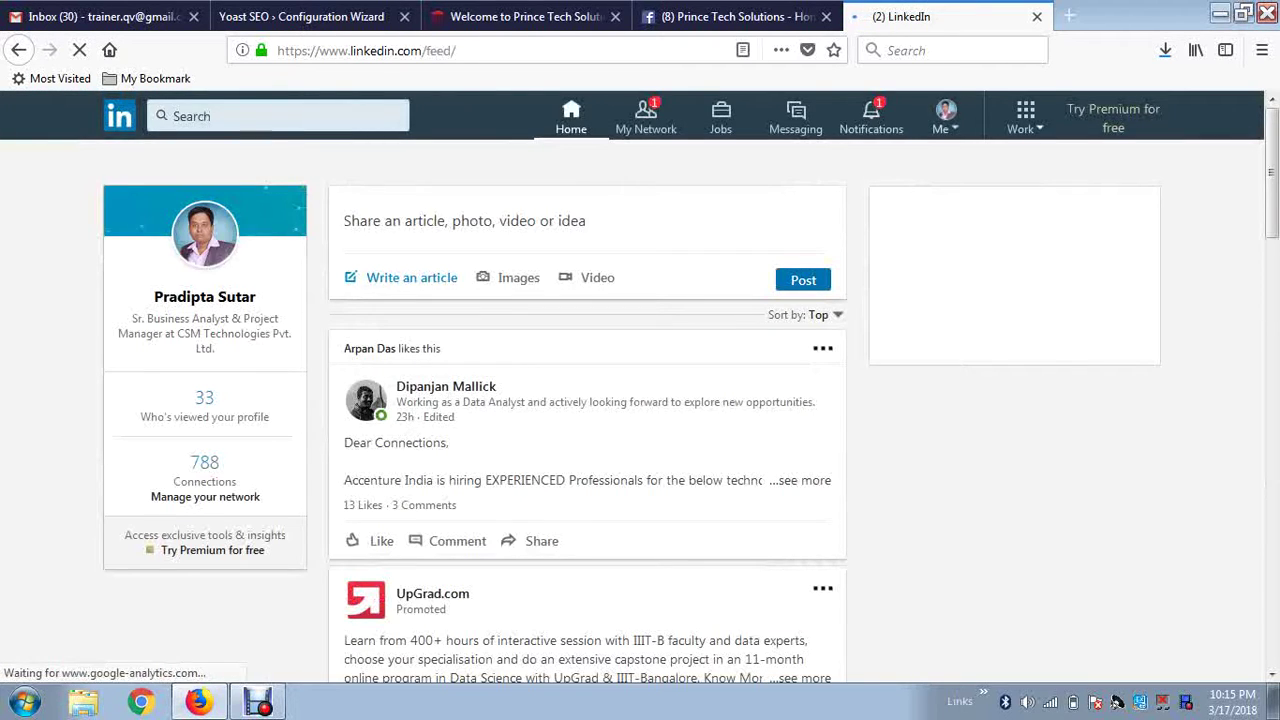
left_click(944, 117)
left_click(751, 545)
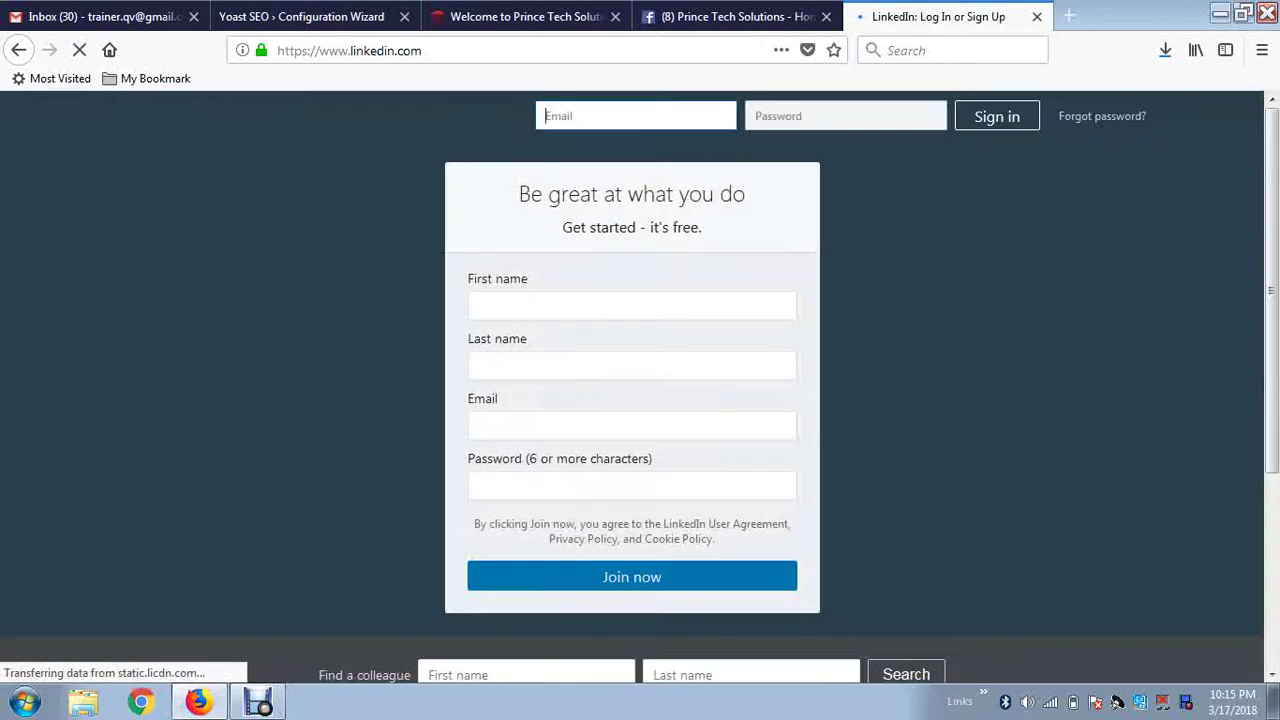
left_click(614, 160)
left_click(997, 117)
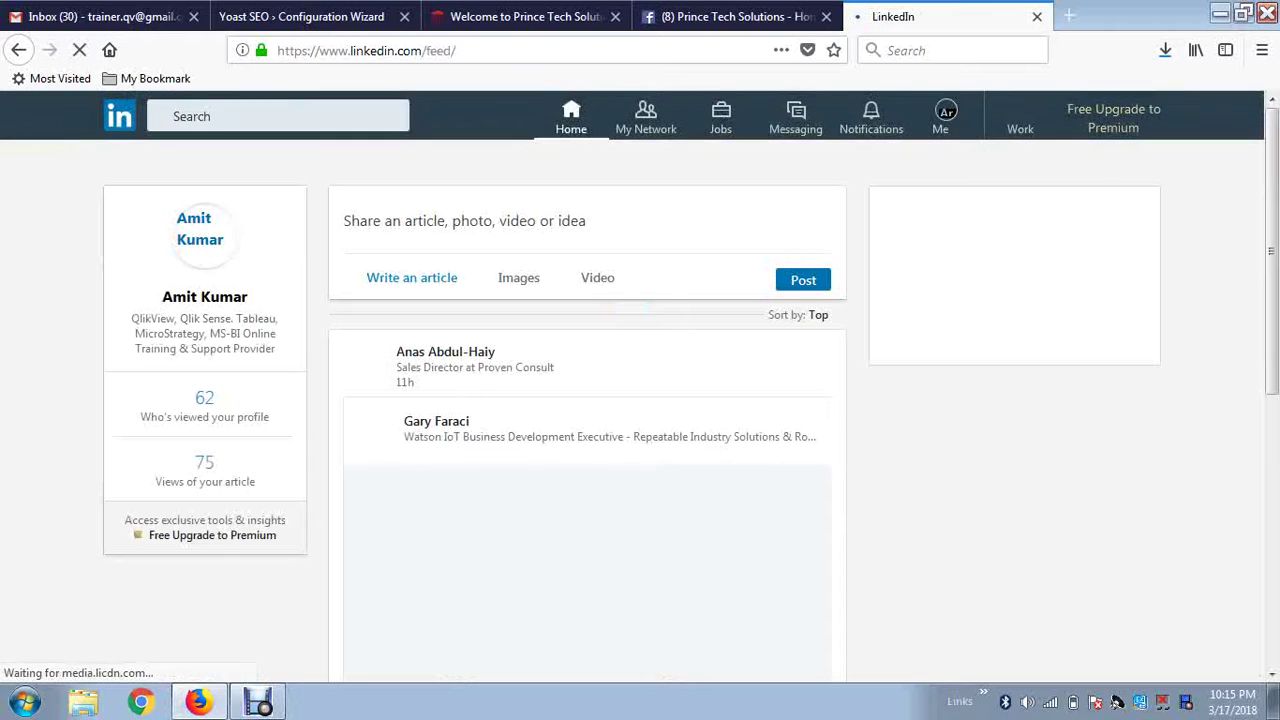
Open the Prince Tech Solutions company page admin Overview and select its address.
left_click(945, 117)
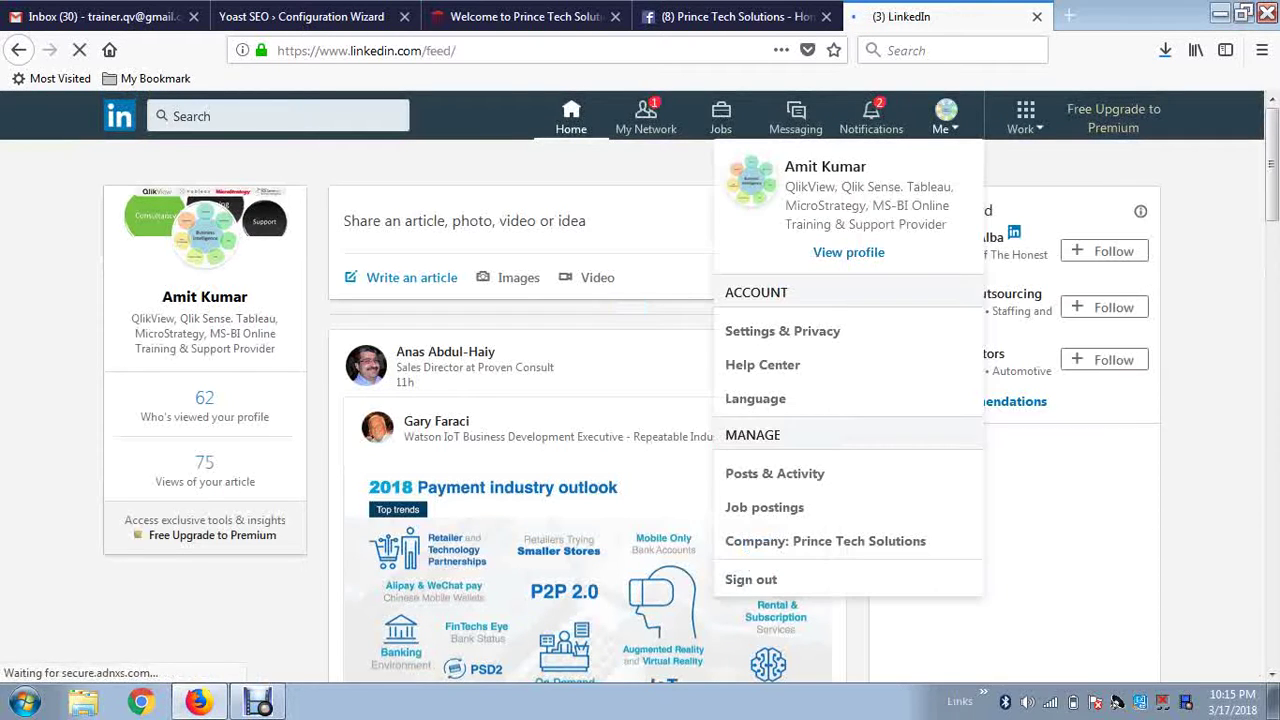
left_click(825, 541)
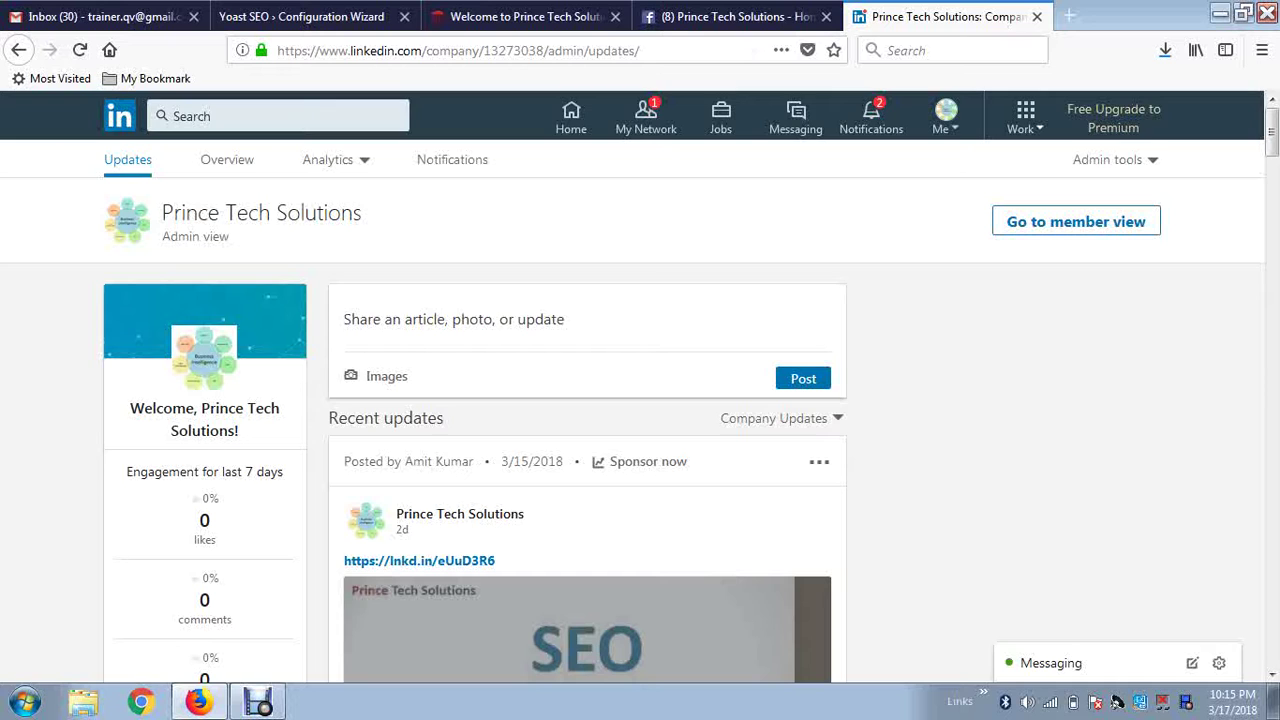
scroll(587, 470, "down", 4)
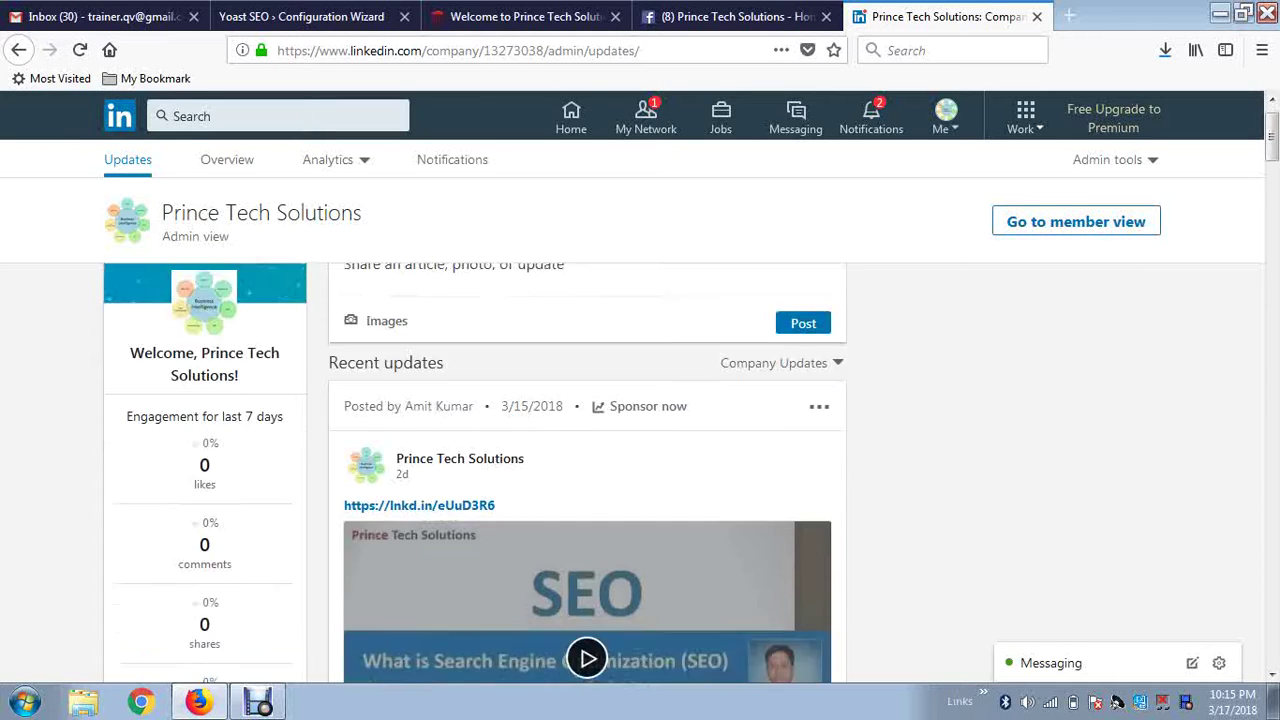
scroll(587, 470, "up", 3)
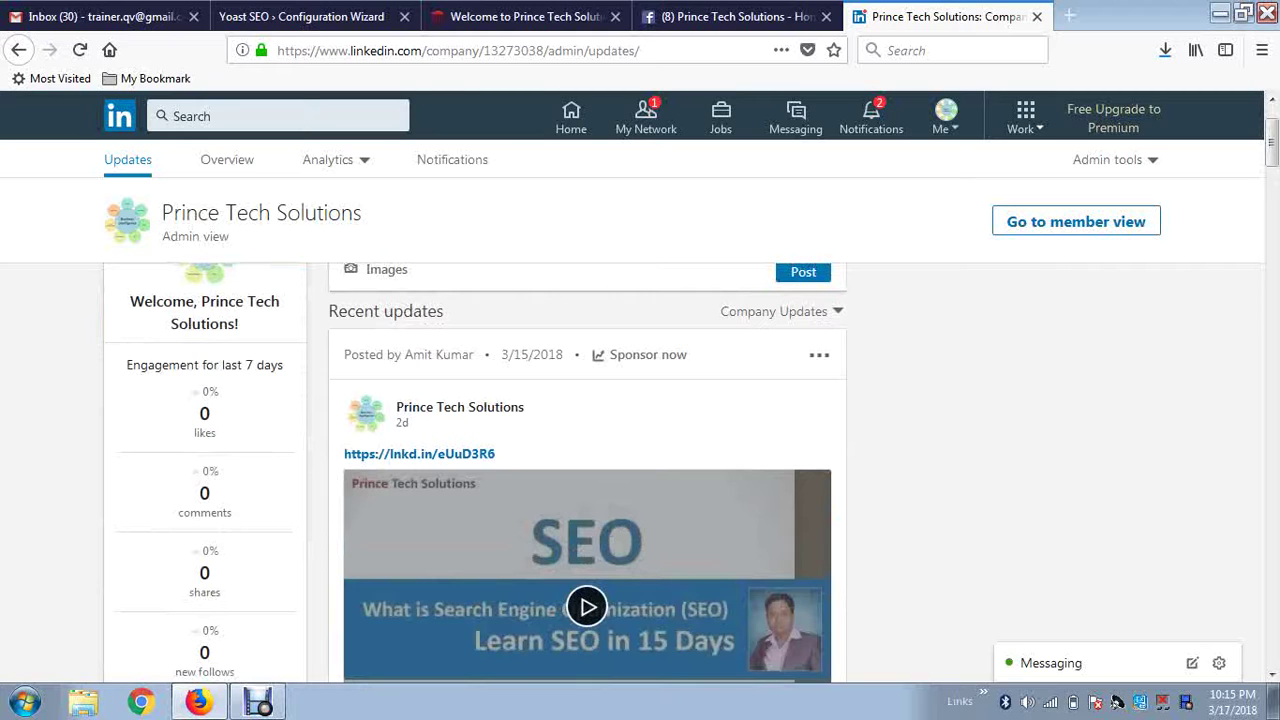
scroll(587, 470, "up", 2)
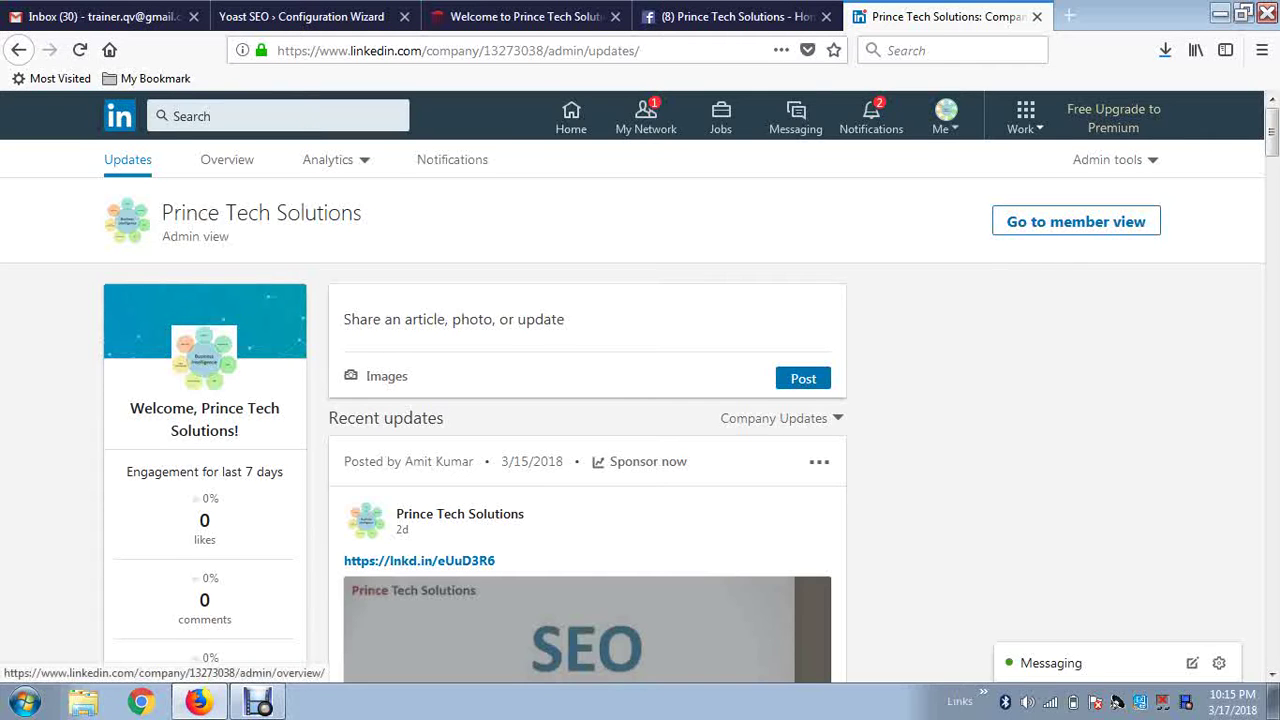
left_click(227, 159)
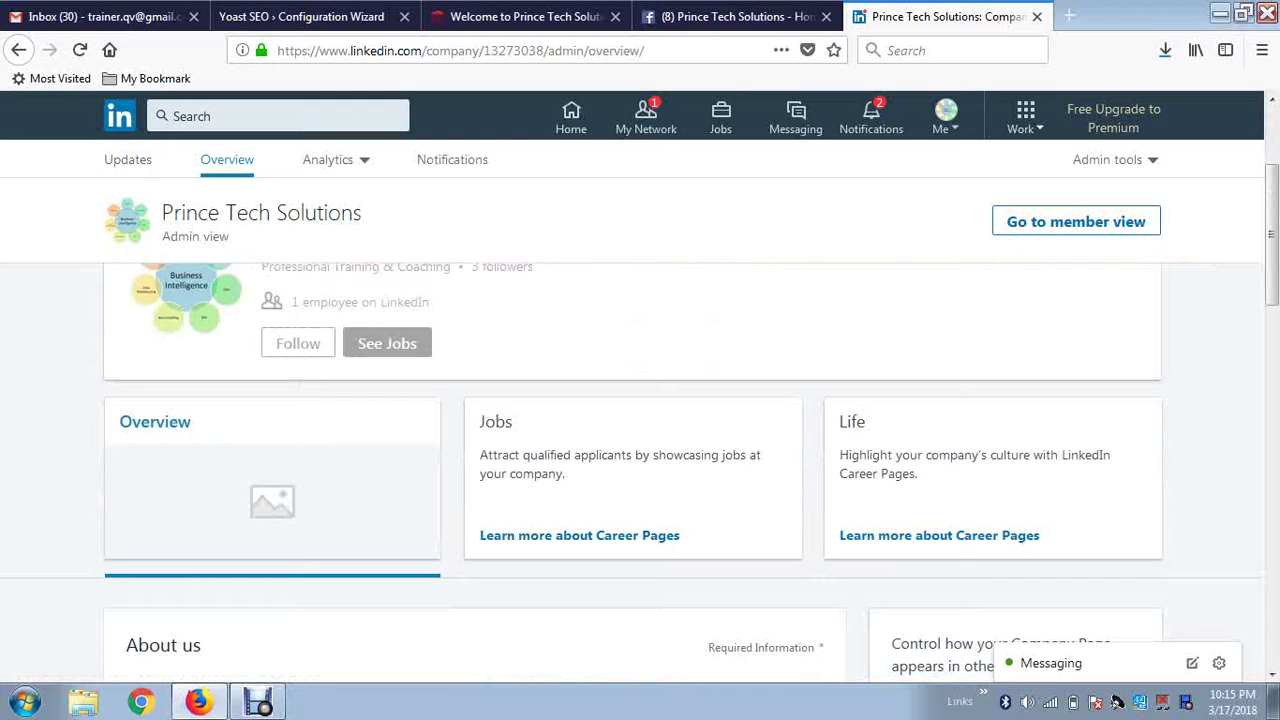
scroll(640, 450, "up", 2)
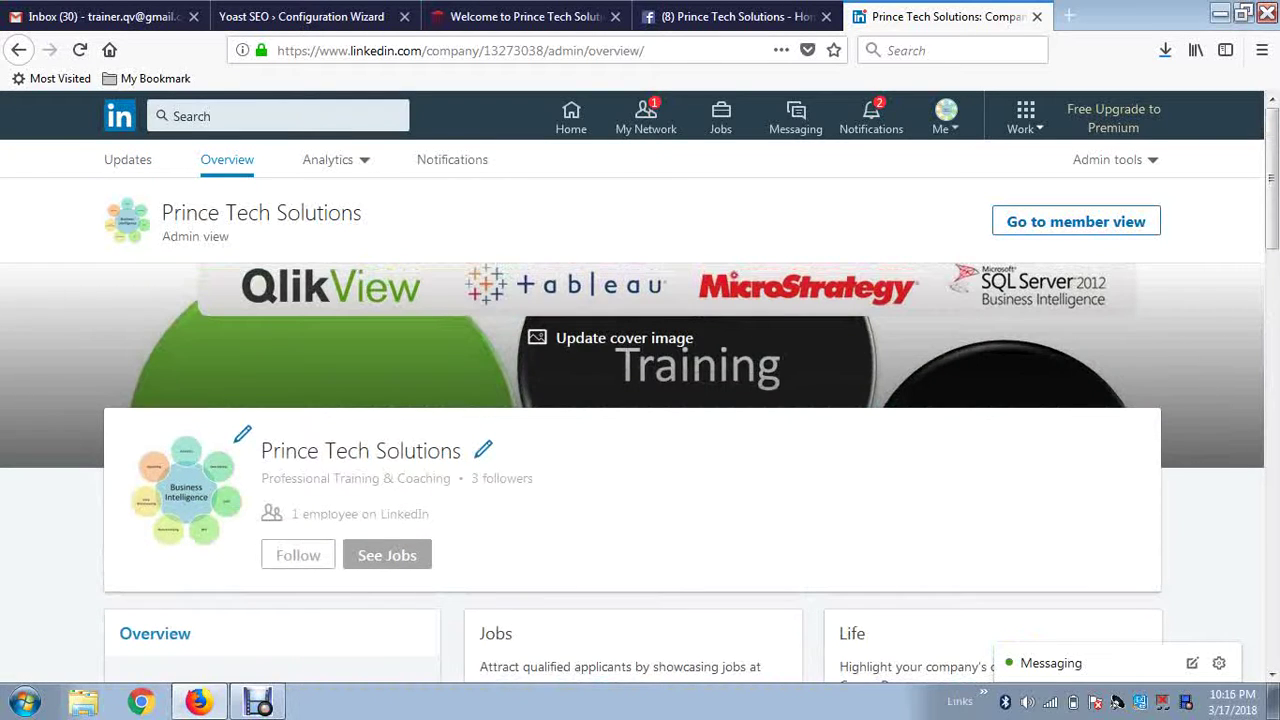
scroll(640, 450, "down", 3)
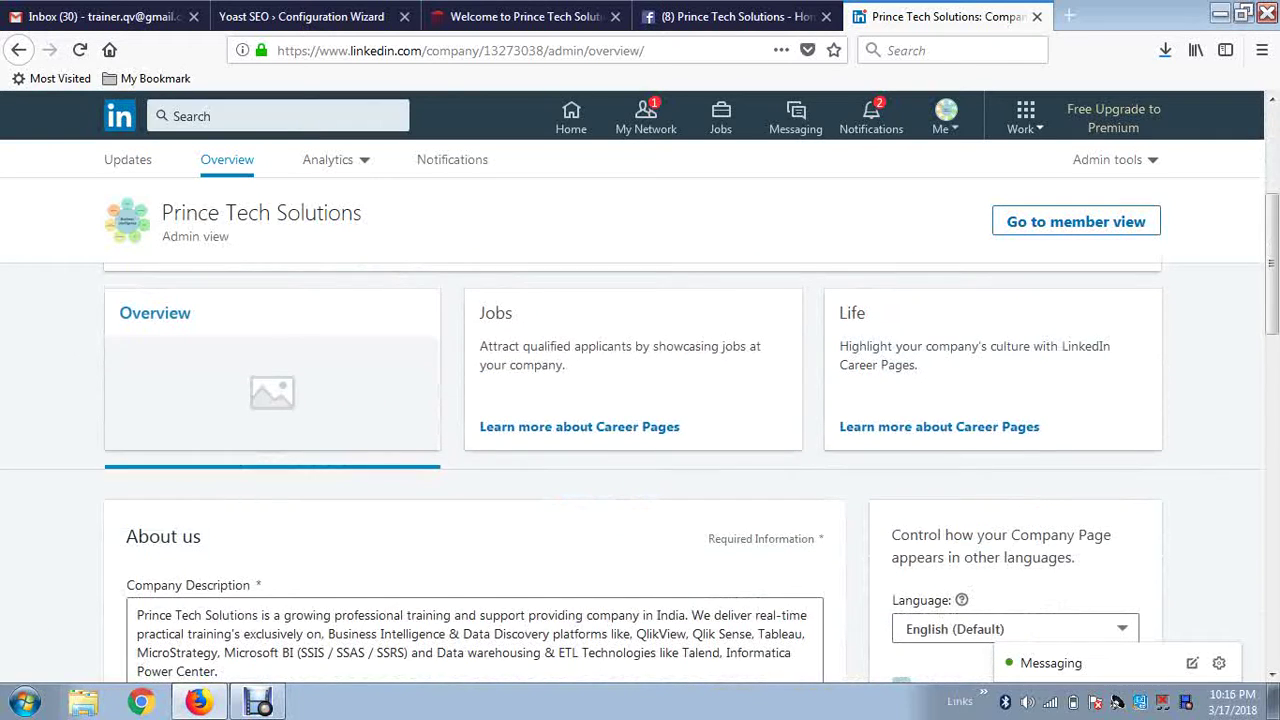
scroll(640, 450, "down", 3)
scroll(640, 450, "down", 3)
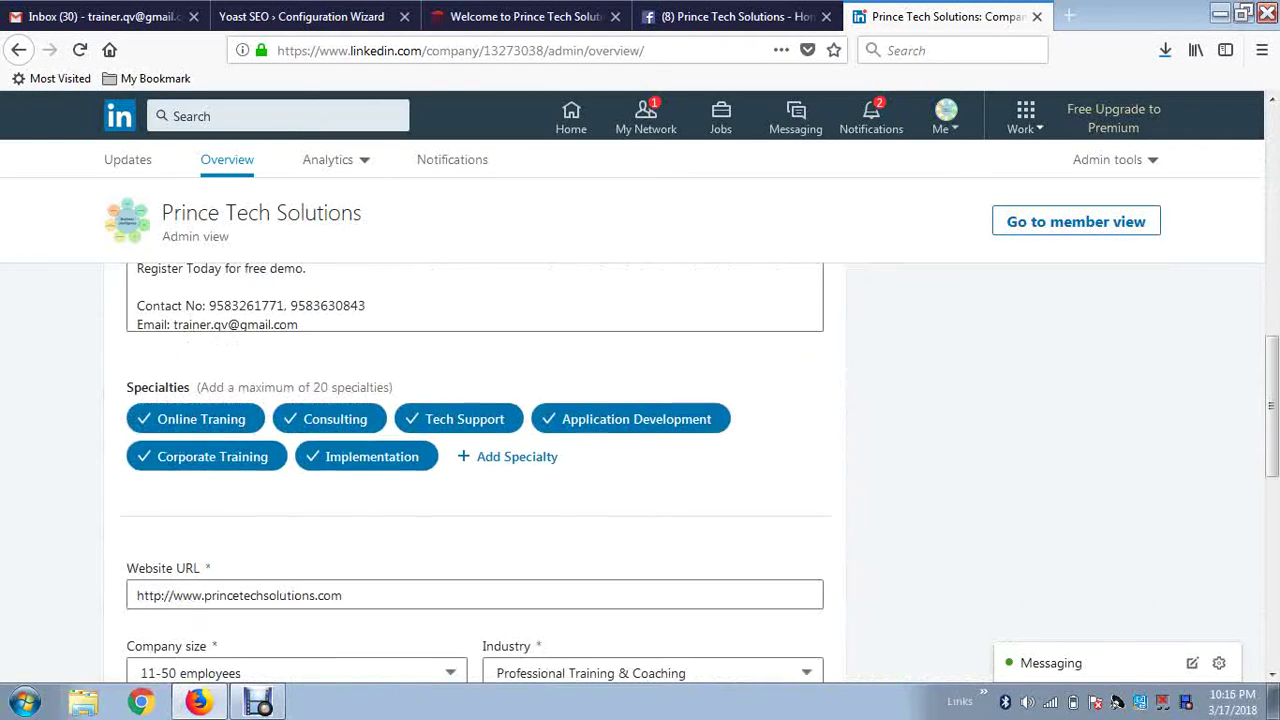
scroll(640, 450, "down", 1)
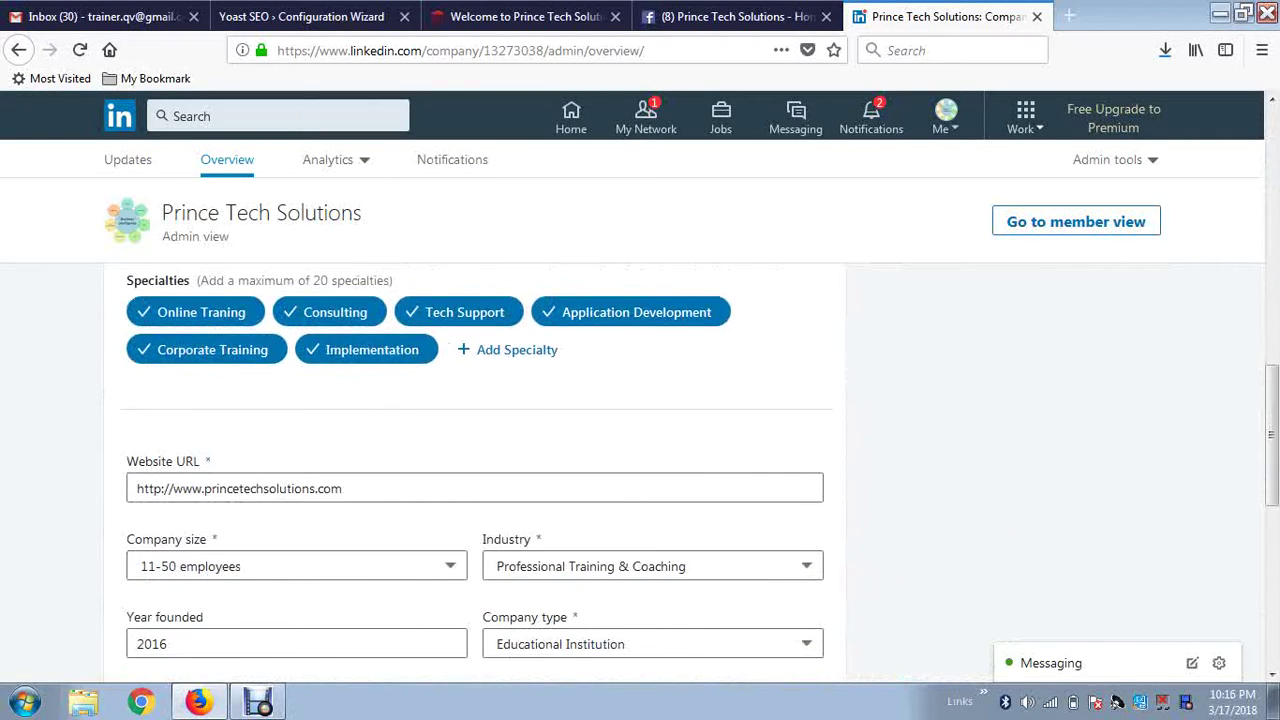
scroll(640, 450, "up", 10)
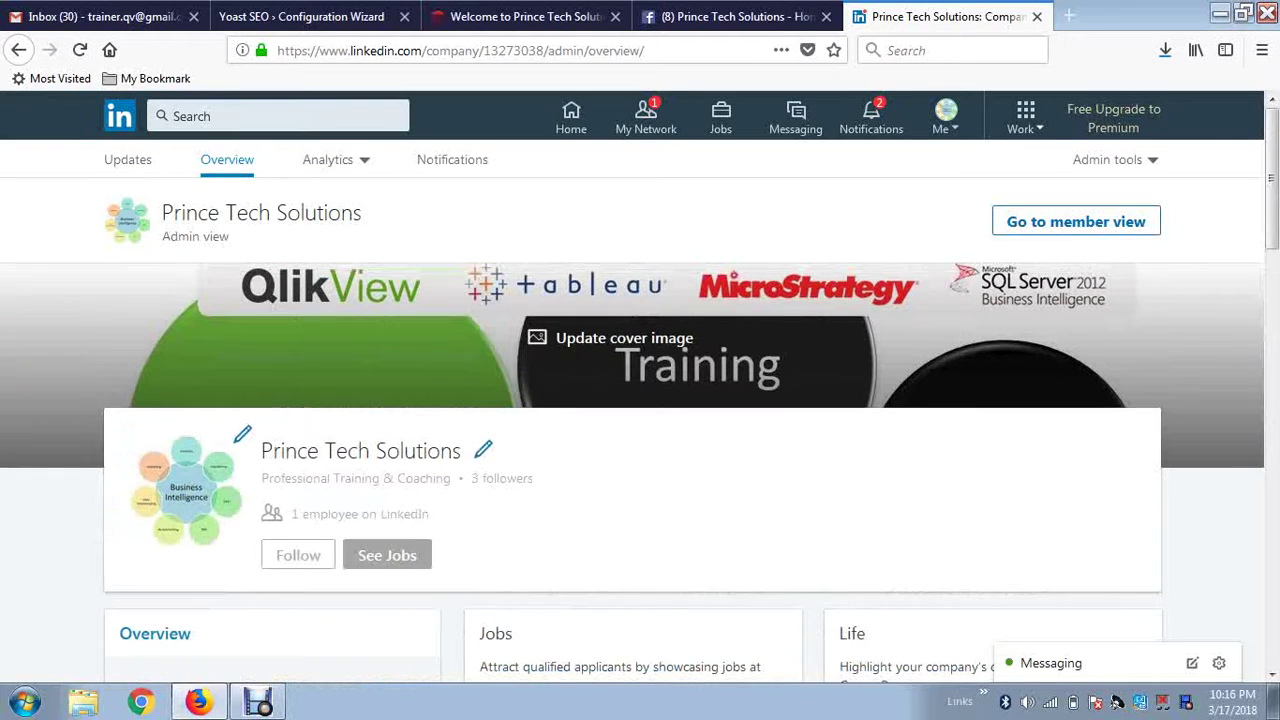
key("ctrl+l")
key("ctrl+c")
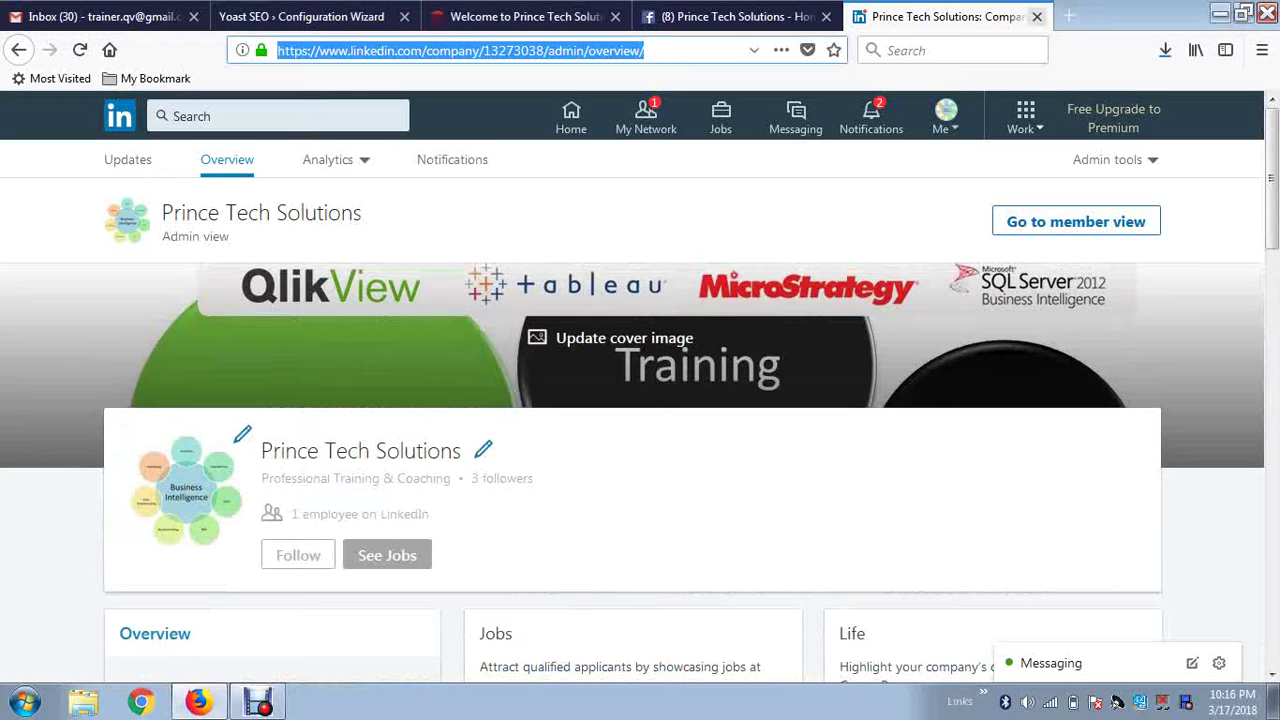
Sign out of LinkedIn and load the copied company admin address in a new tab.
left_click(945, 118)
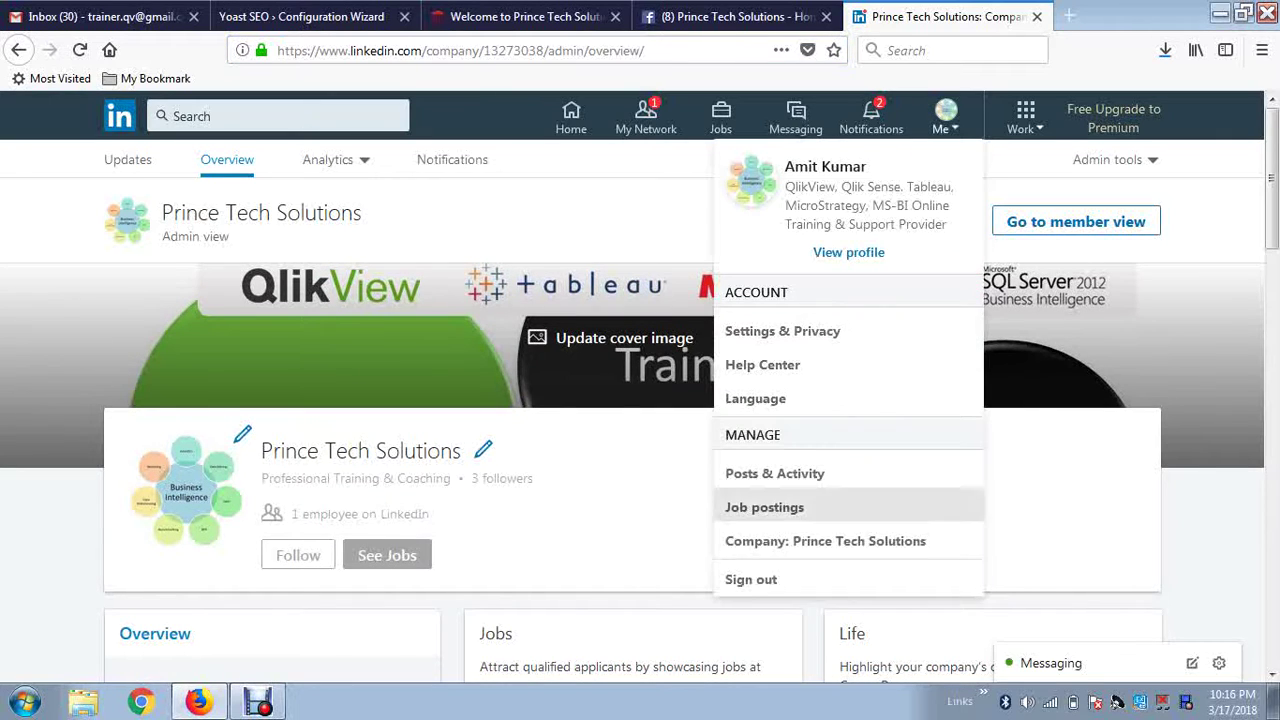
left_click(750, 579)
key("ctrl+t")
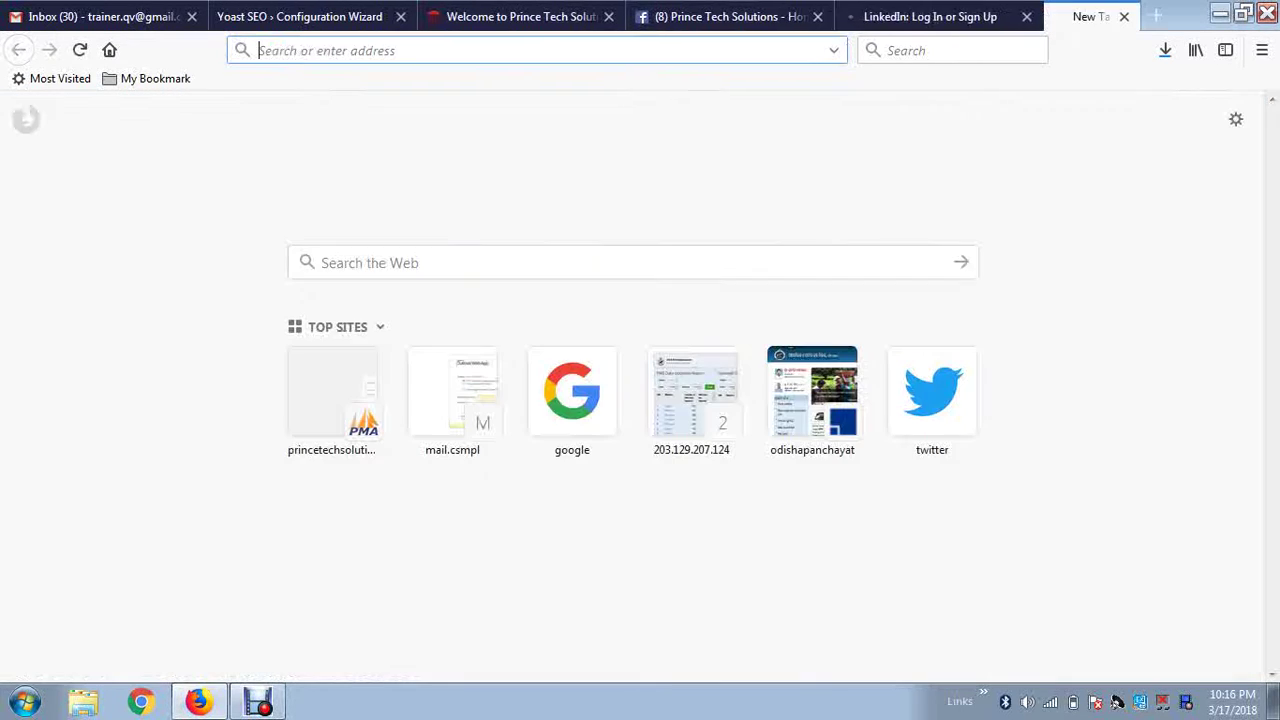
key("ctrl+v")
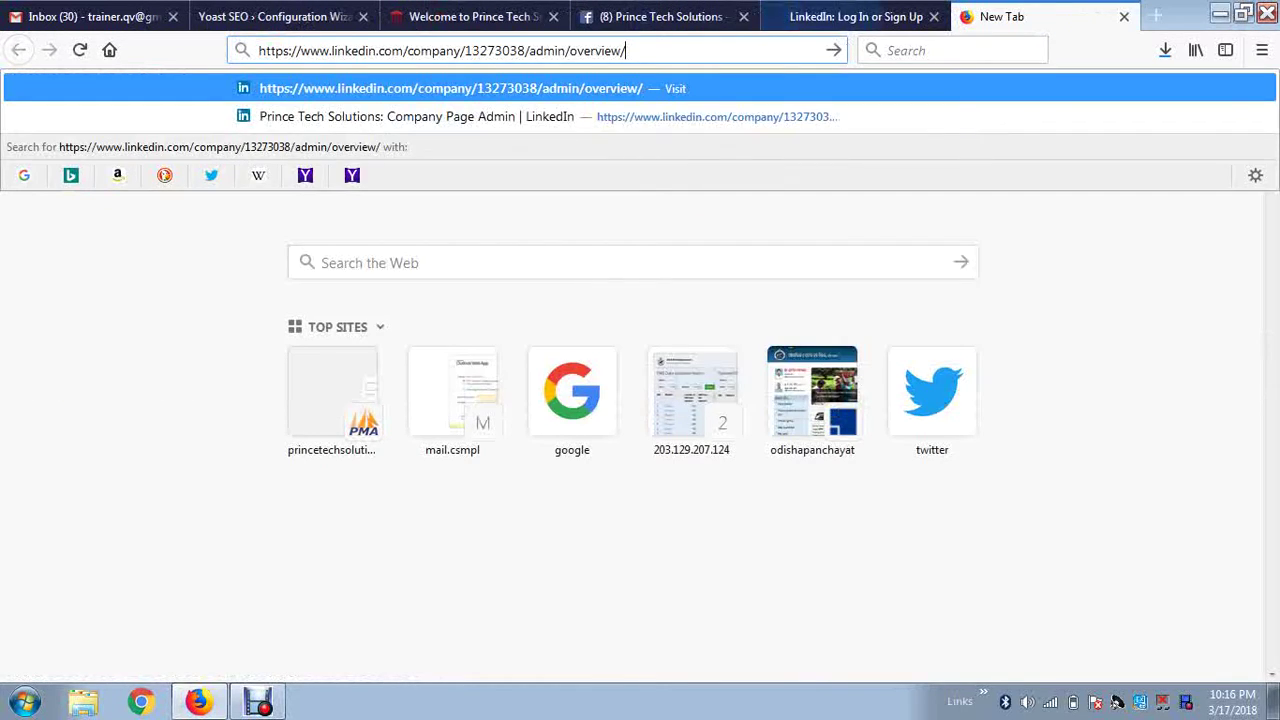
key("Return")
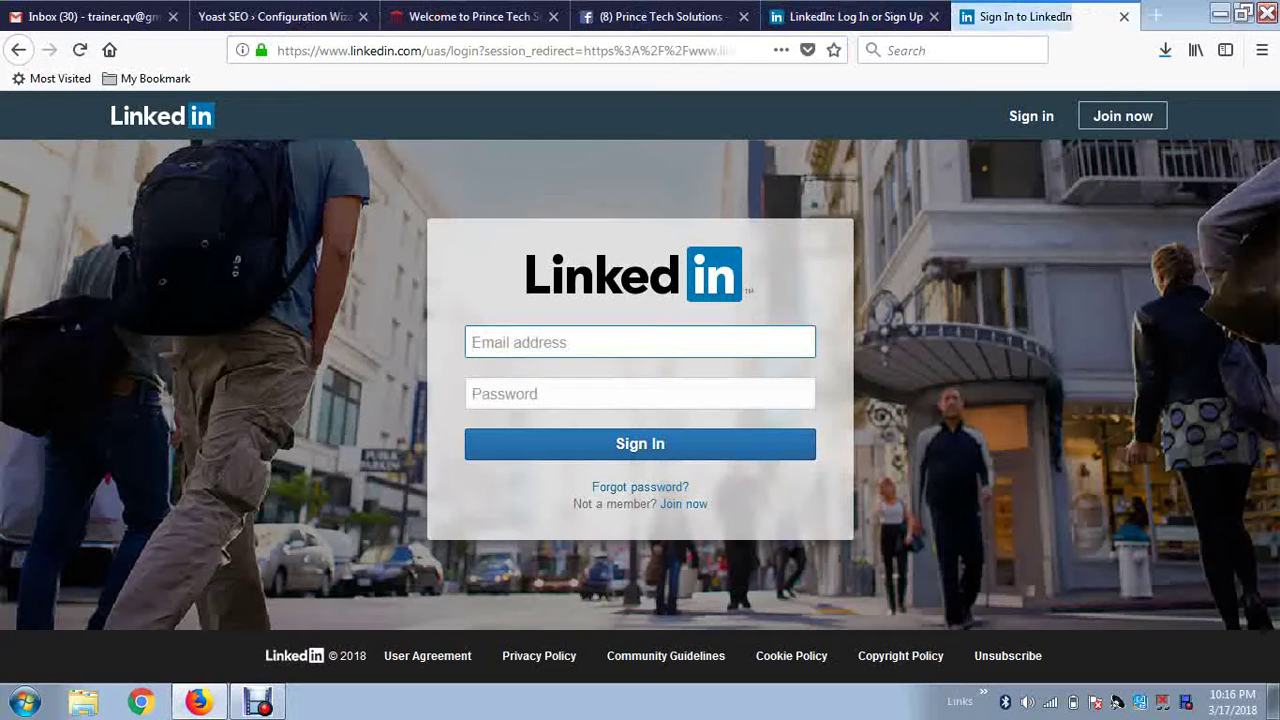
Strip /admin/overview/ from the address to load the public company page, then select its URL.
key("ctrl+l")
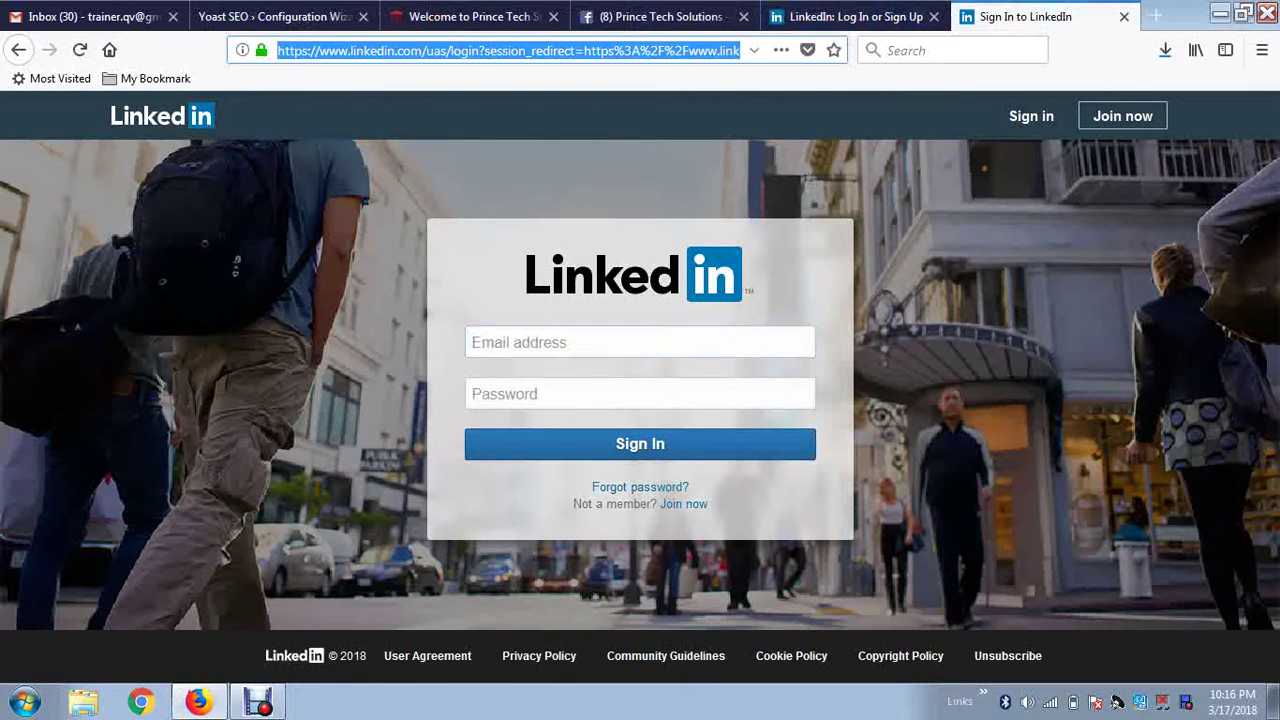
key("ctrl+v")
left_click_drag(524, 50, 626, 50)
key("BackSpace")
key("Return")
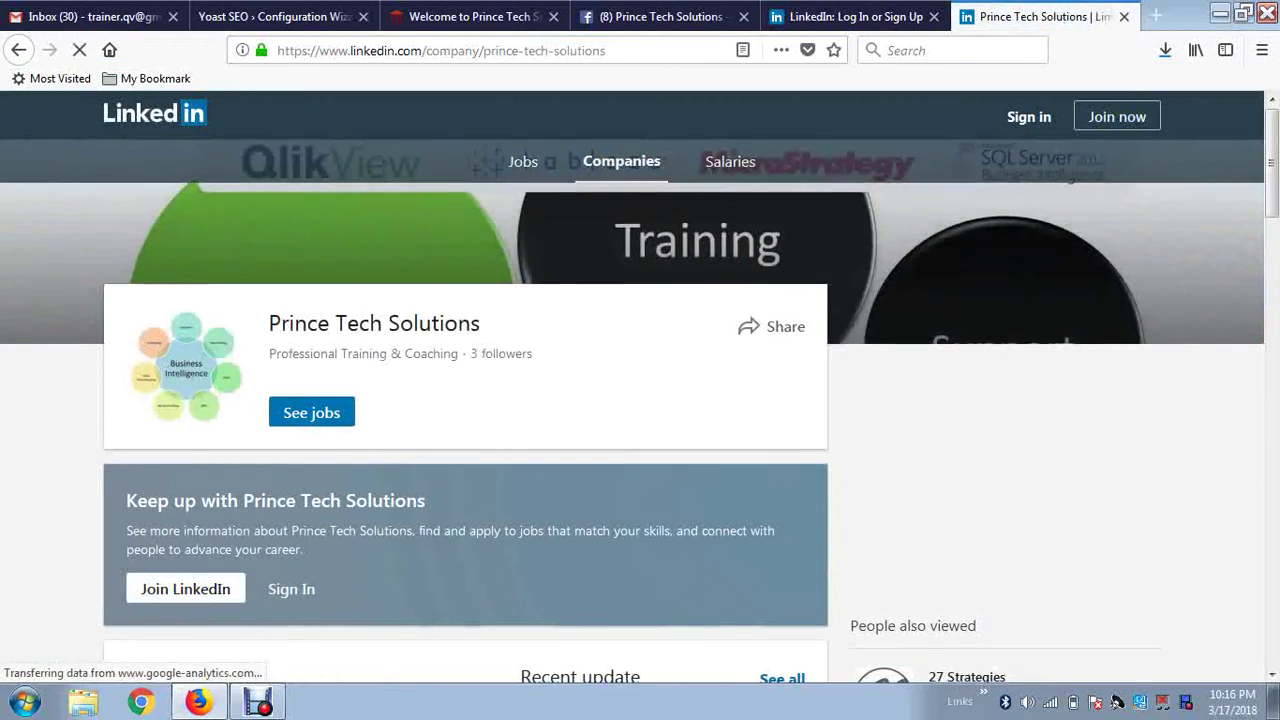
scroll(640, 400, "down", 5)
scroll(640, 400, "down", 4)
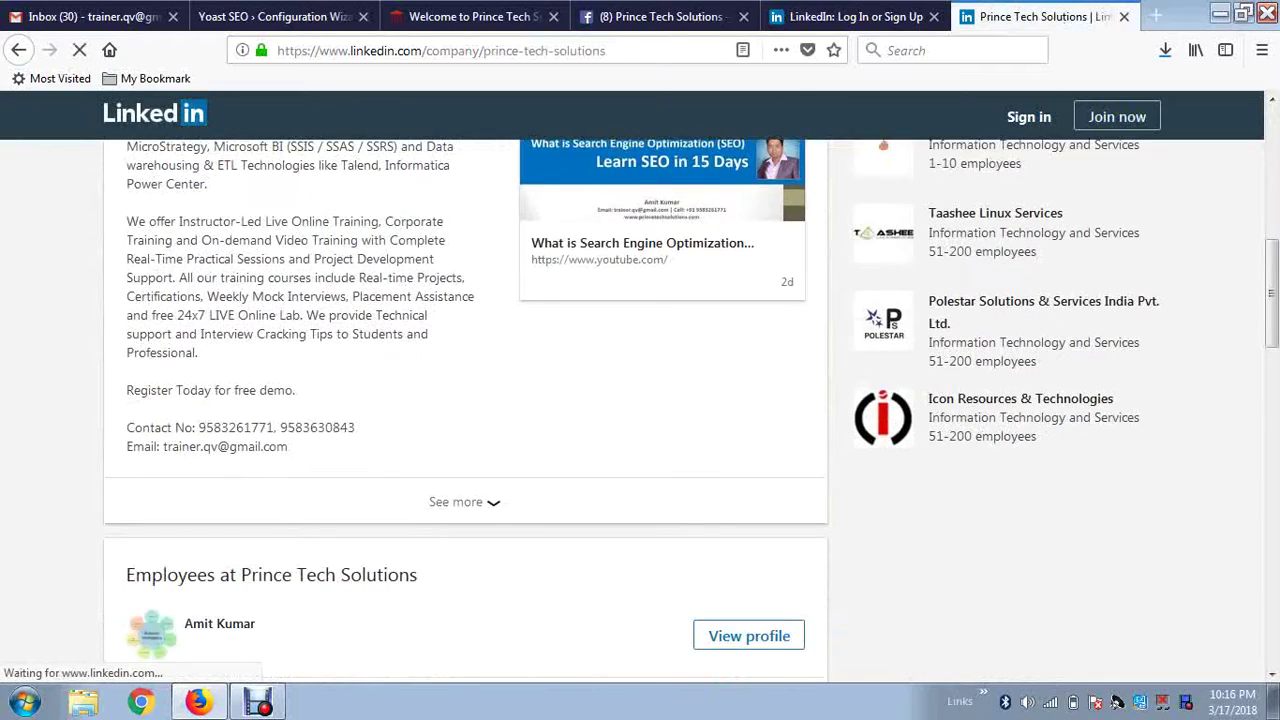
scroll(640, 400, "up", 8)
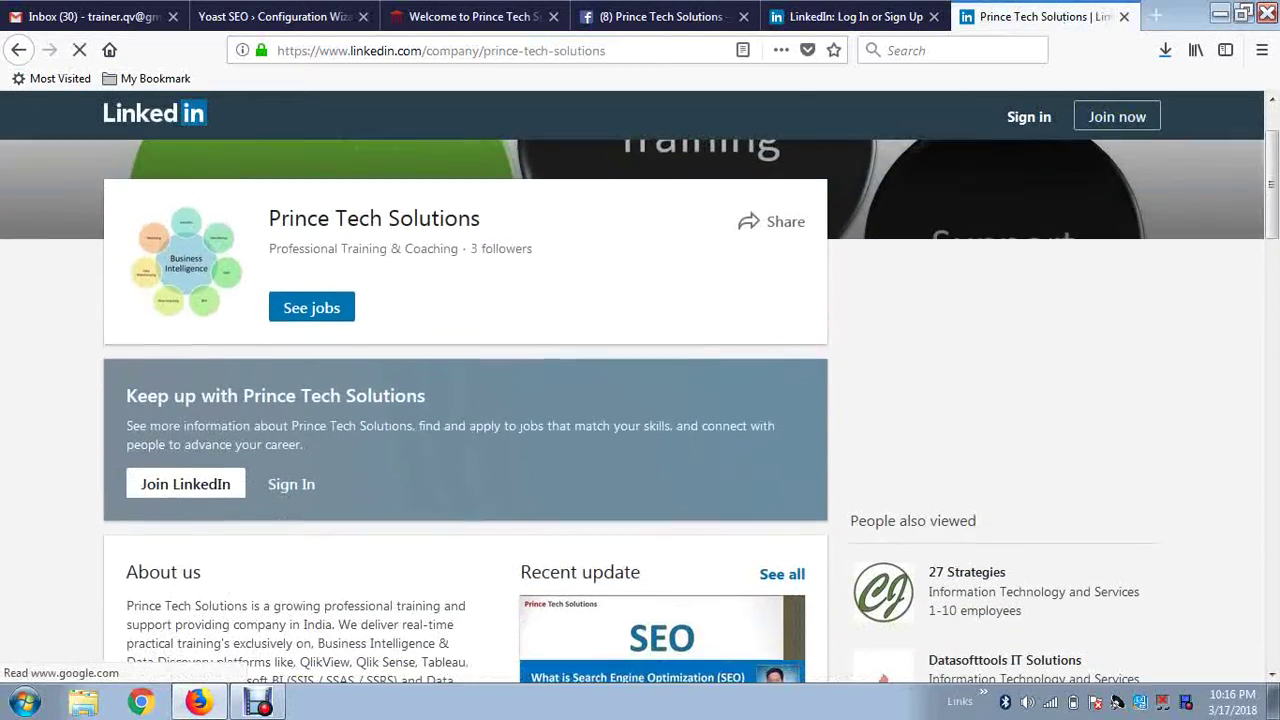
key("ctrl+l")
key("ctrl+c")
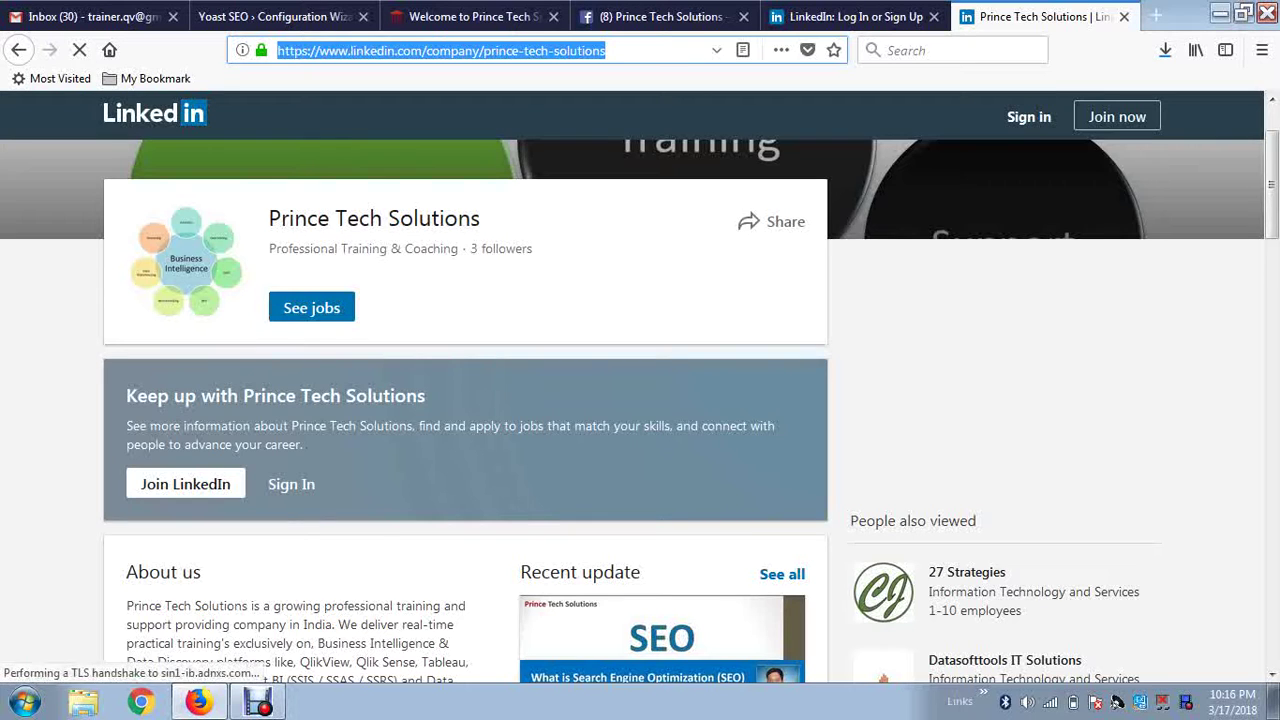
Paste the Prince Tech Solutions LinkedIn URL into the wizard's LinkedIn URL field and proceed.
key("ctrl+2")
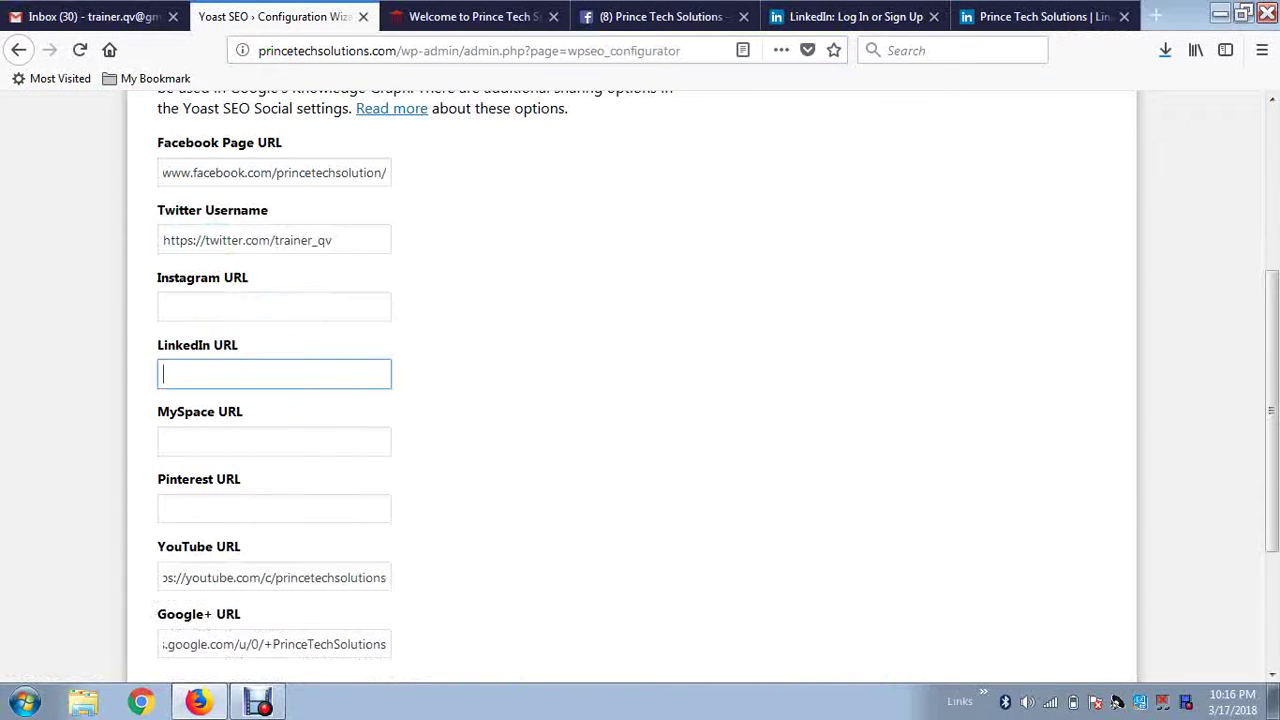
key("ctrl+v")
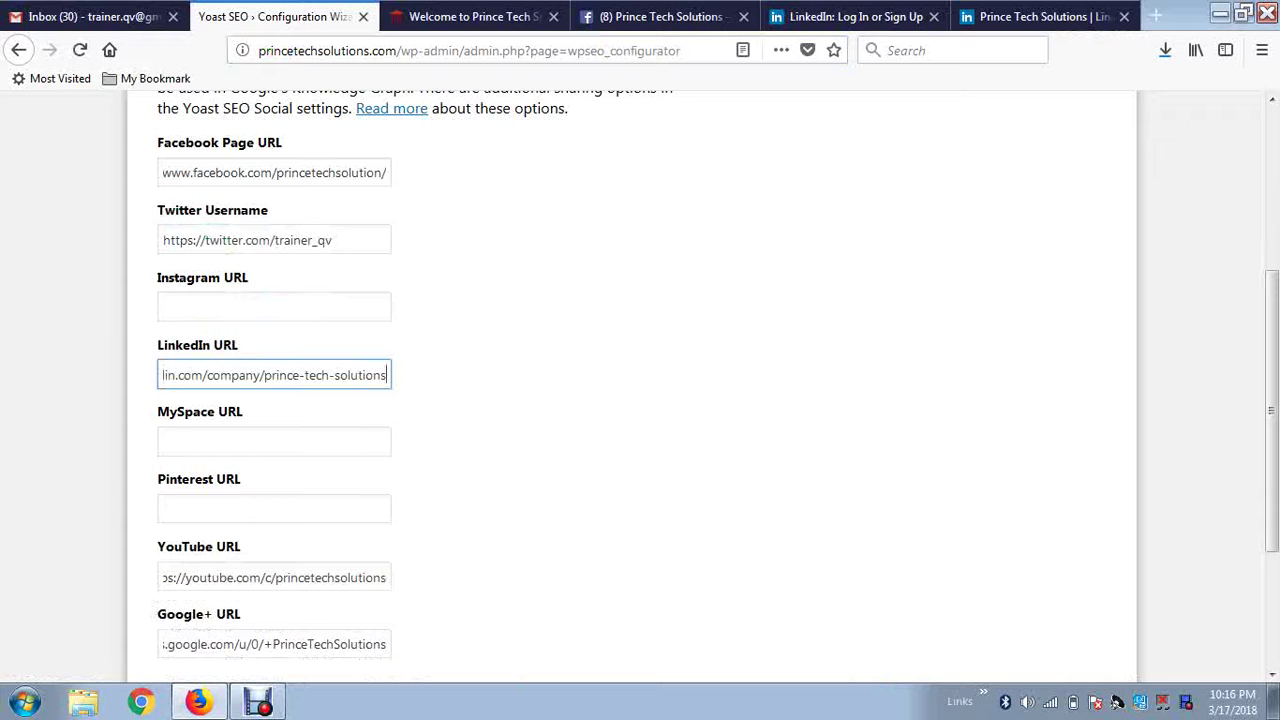
scroll(640, 400, "up", 3)
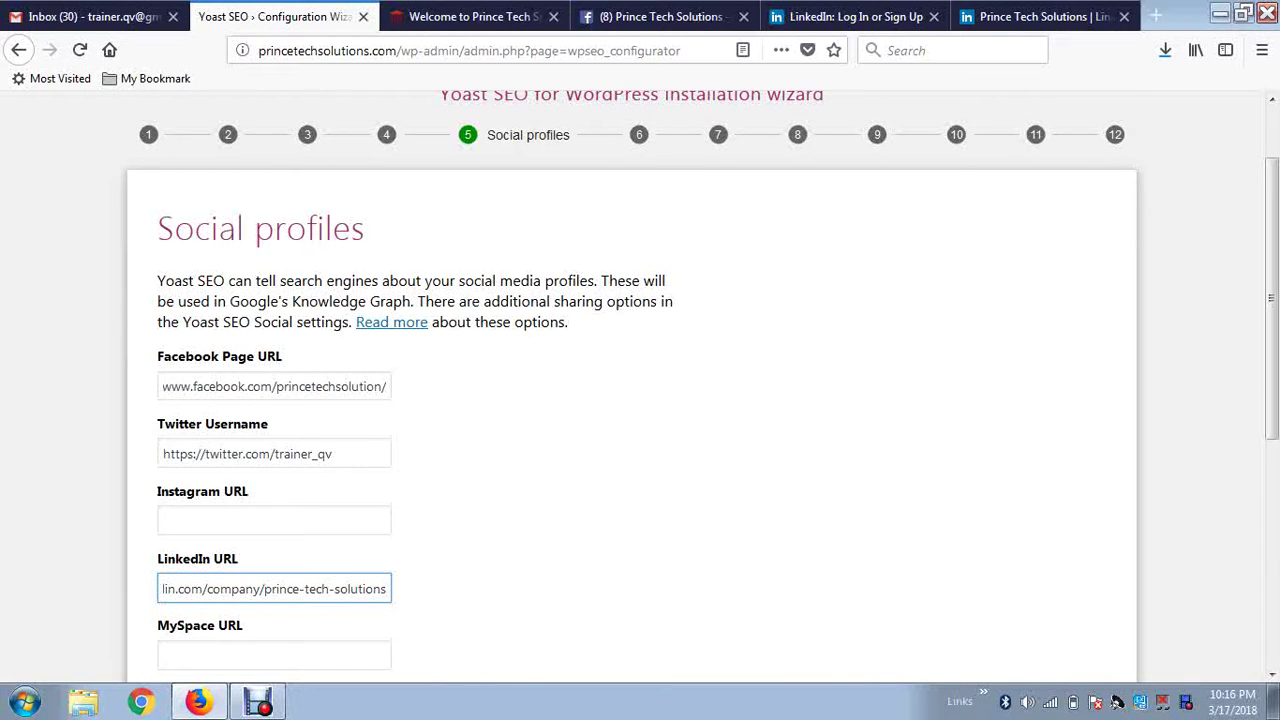
scroll(640, 400, "down", 6)
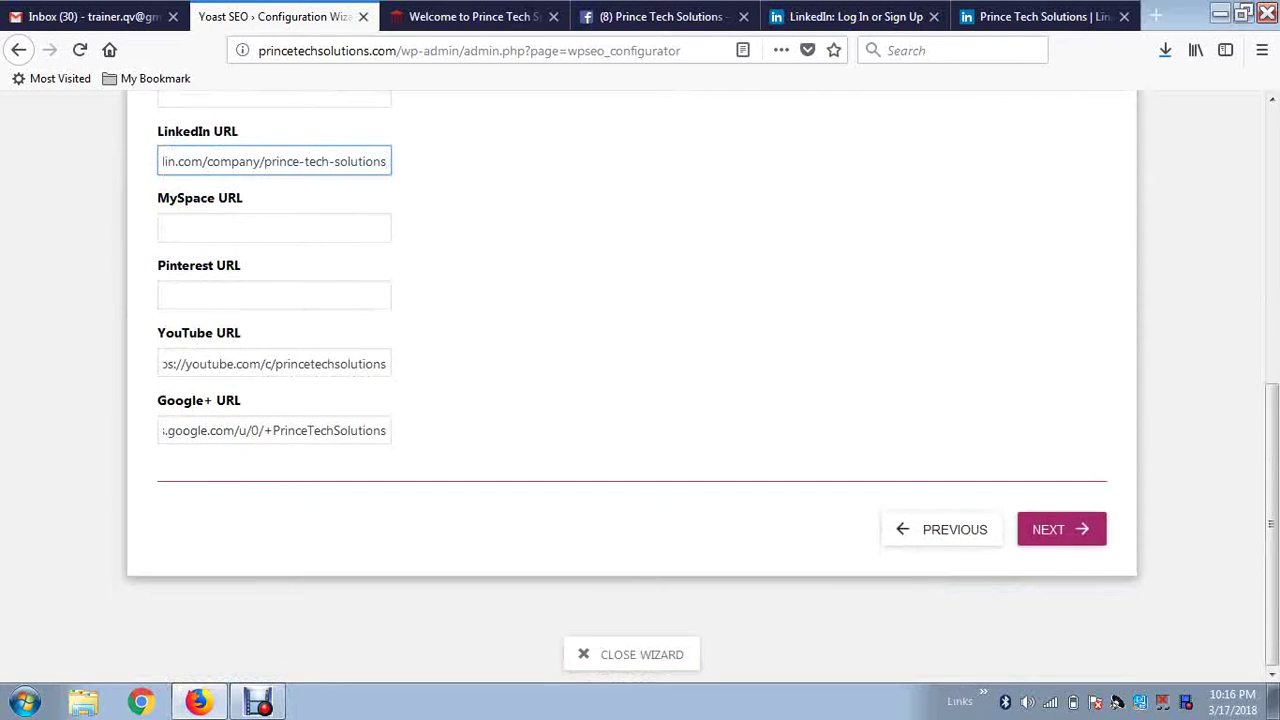
scroll(640, 400, "up", 4)
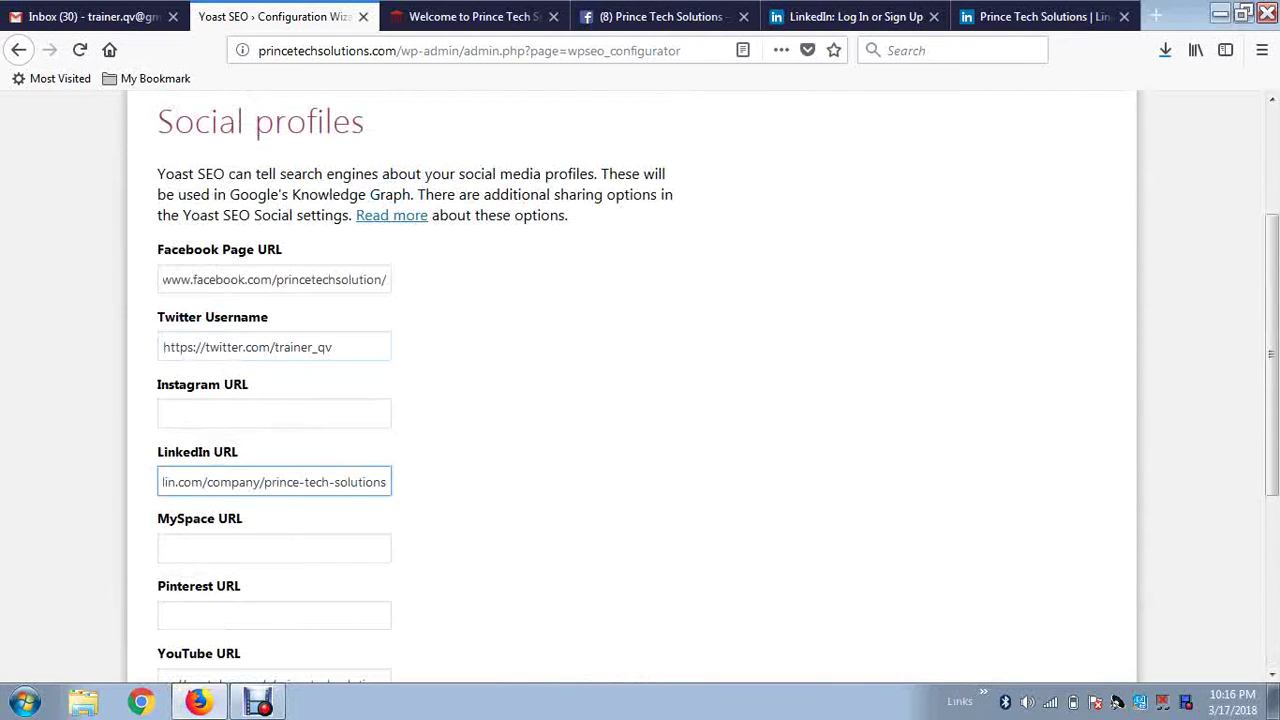
left_click(274, 548)
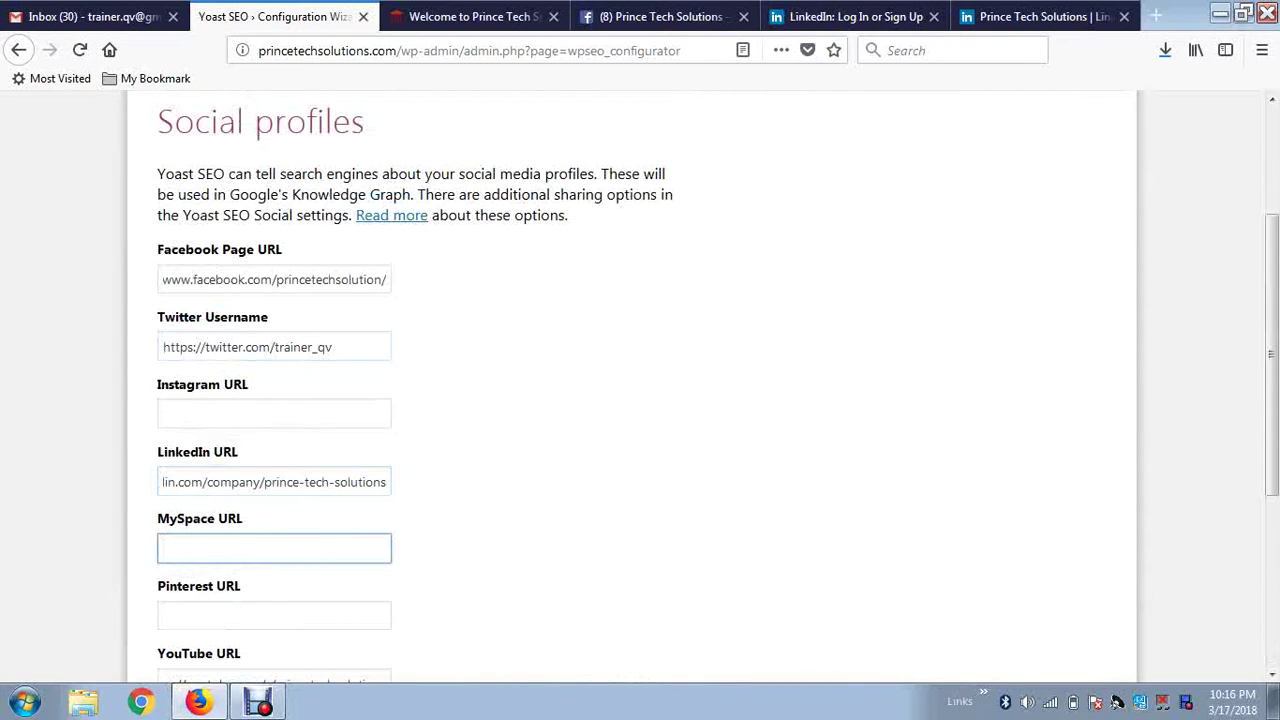
scroll(640, 400, "down", 4)
left_click(1061, 529)
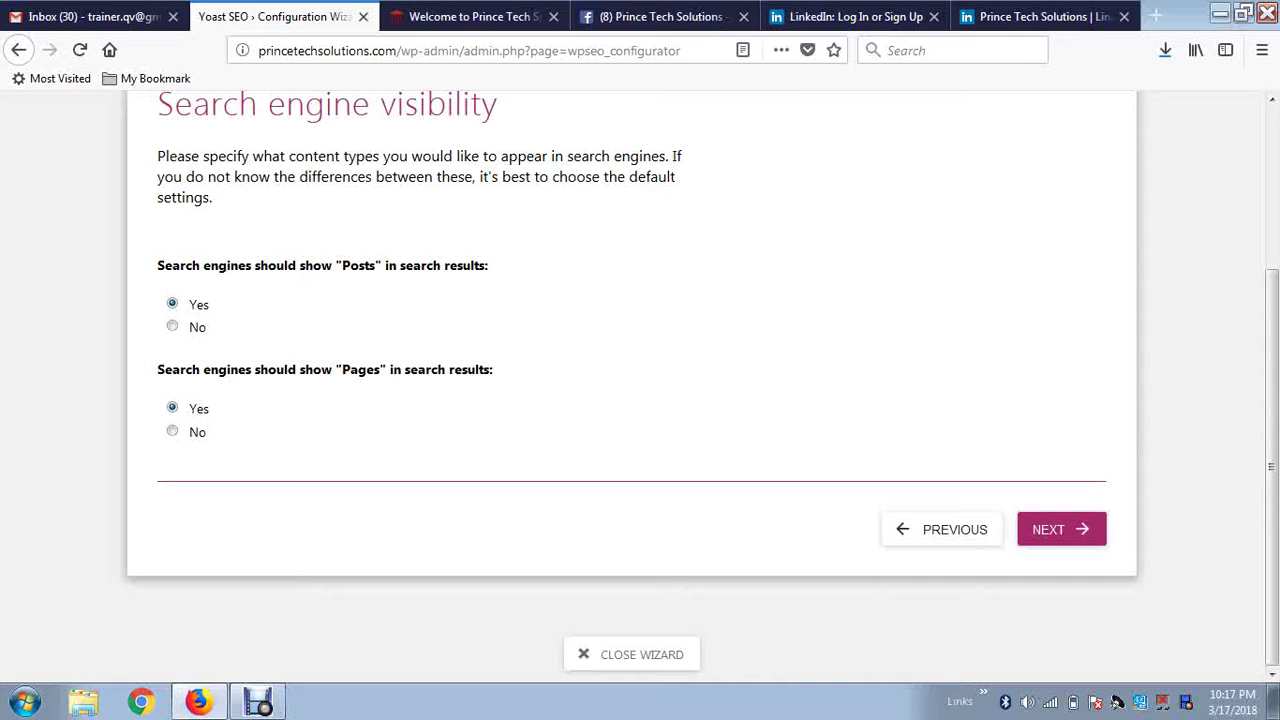
Keep Posts and Pages visible (Yes) and multiple authors set to No, advancing twice.
left_click(1061, 529)
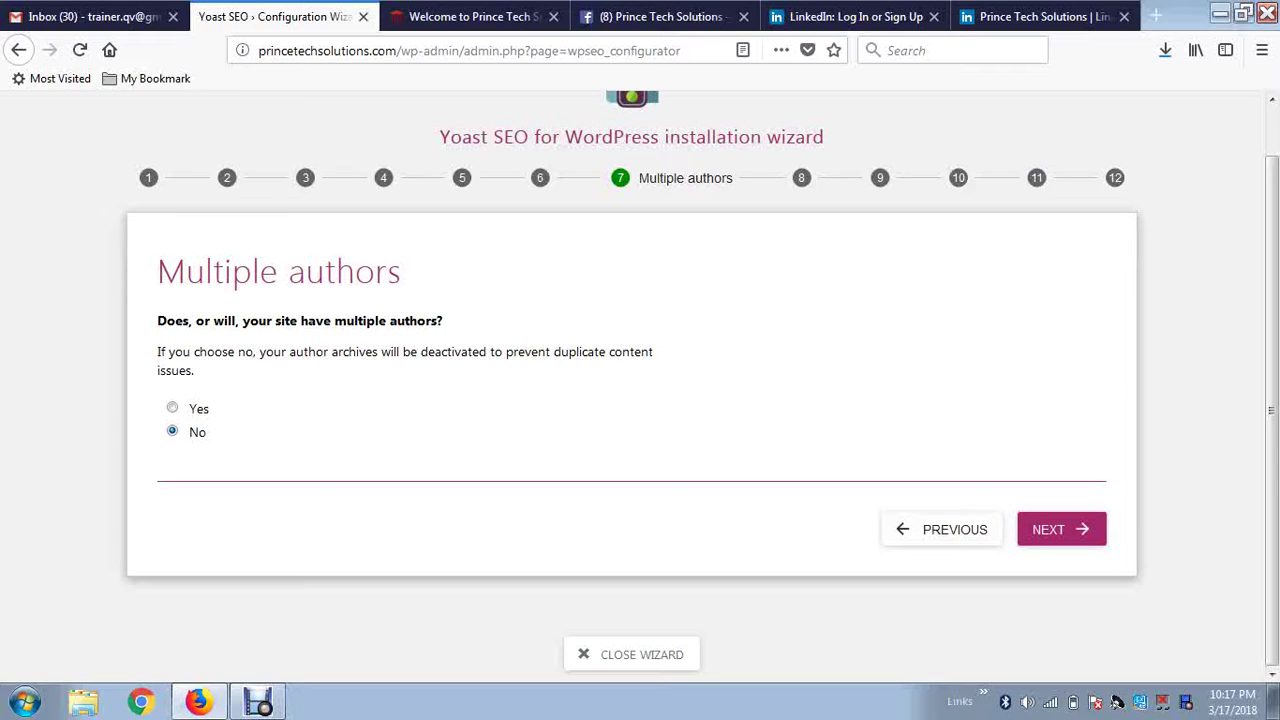
left_click(1061, 529)
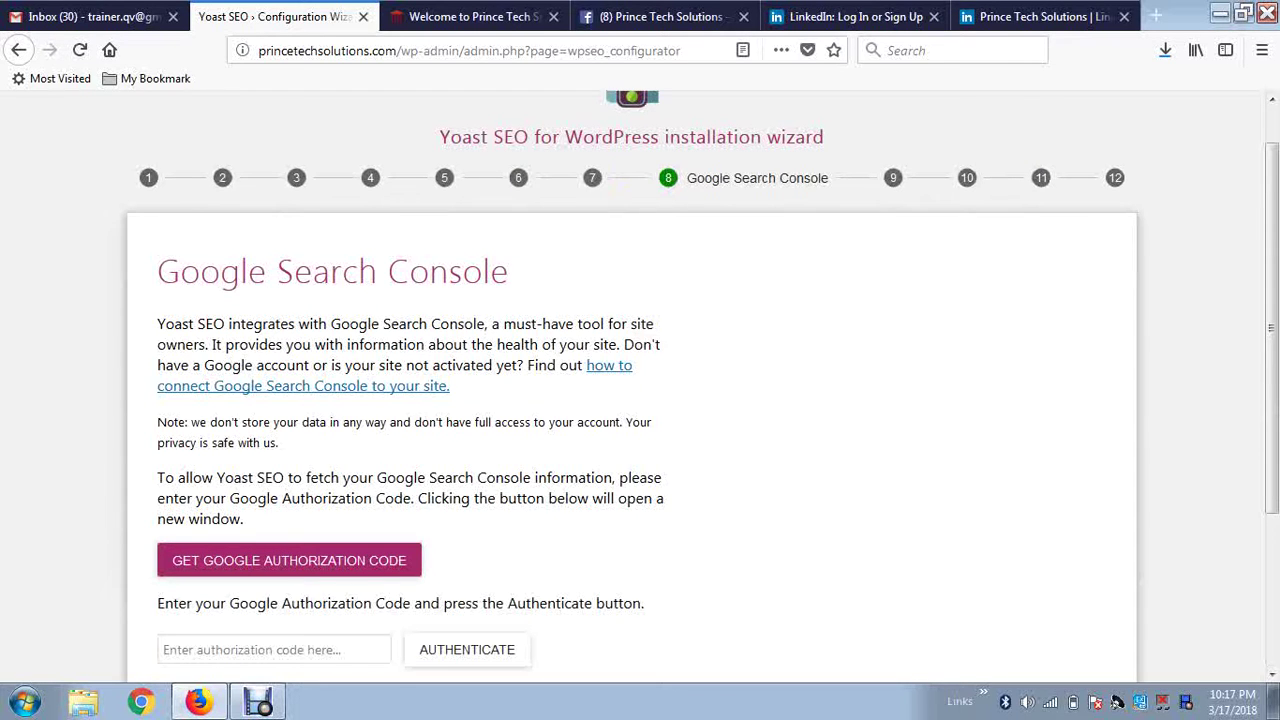
Request a Google authorization code from the Search Console step.
scroll(640, 400, "down", 3)
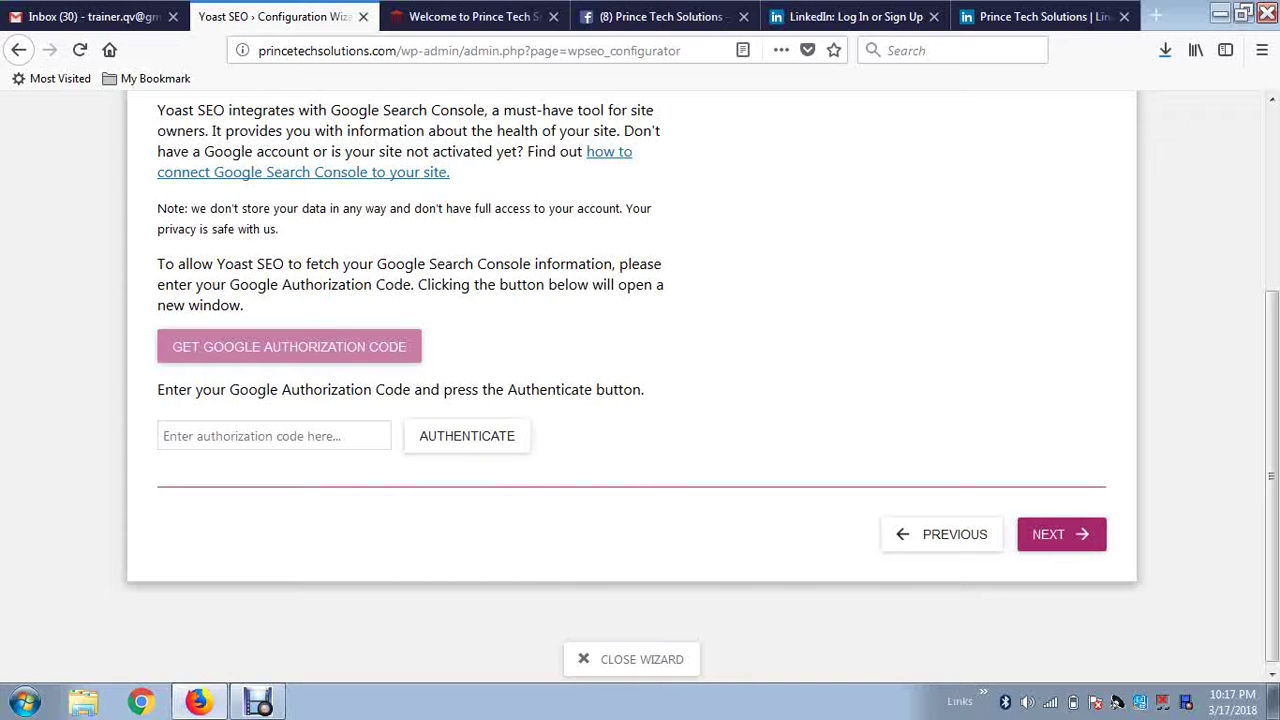
left_click(289, 347)
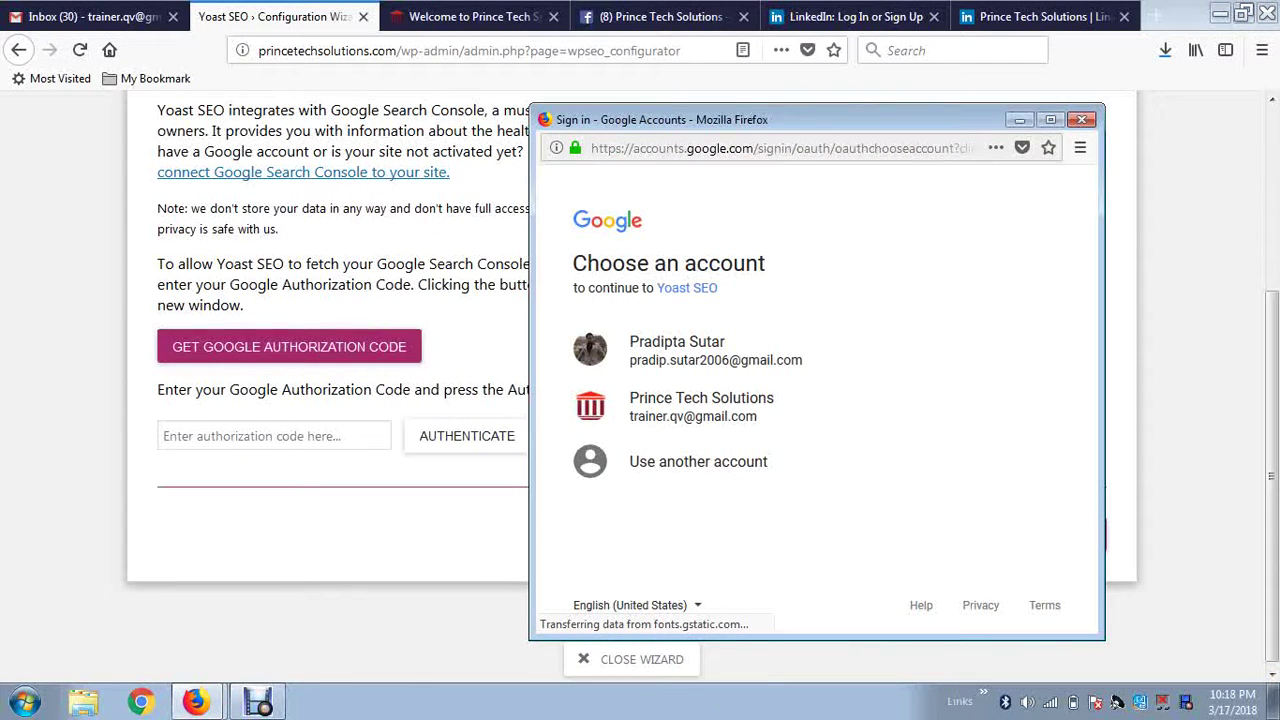
Allow Yoast SEO access with the company Google account, then paste the authorization code and authenticate.
left_click(701, 407)
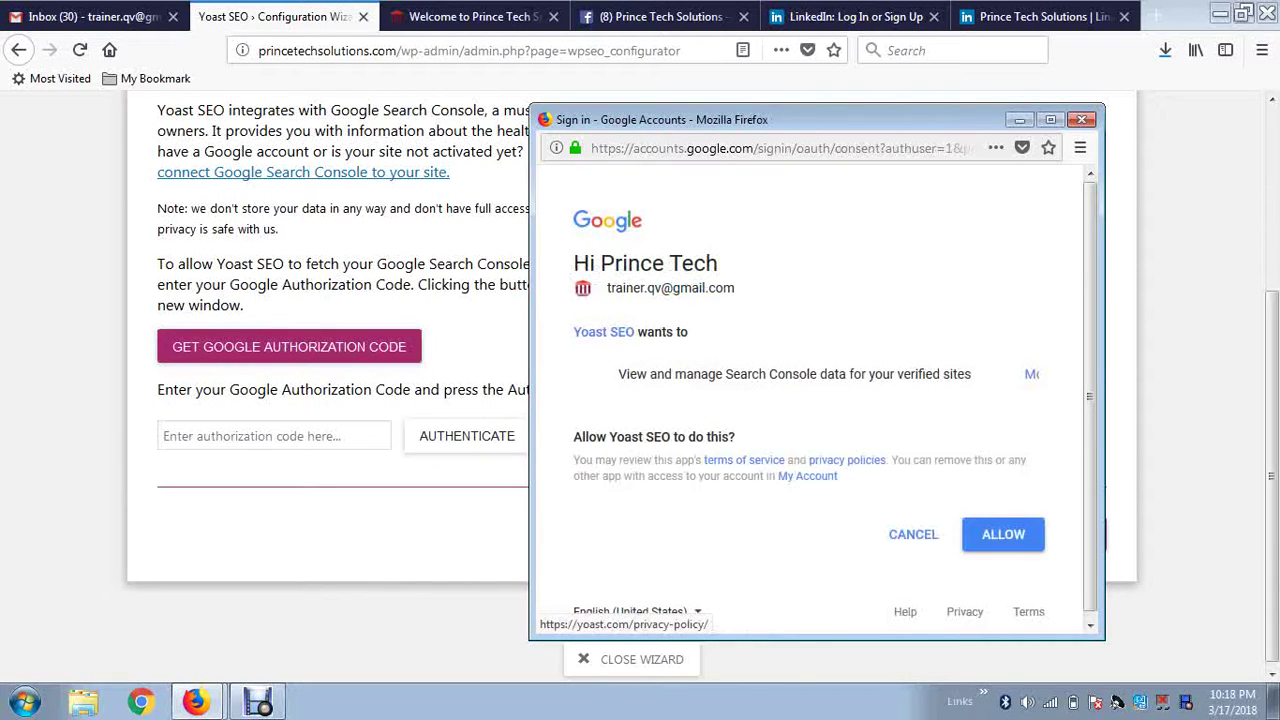
left_click(1003, 534)
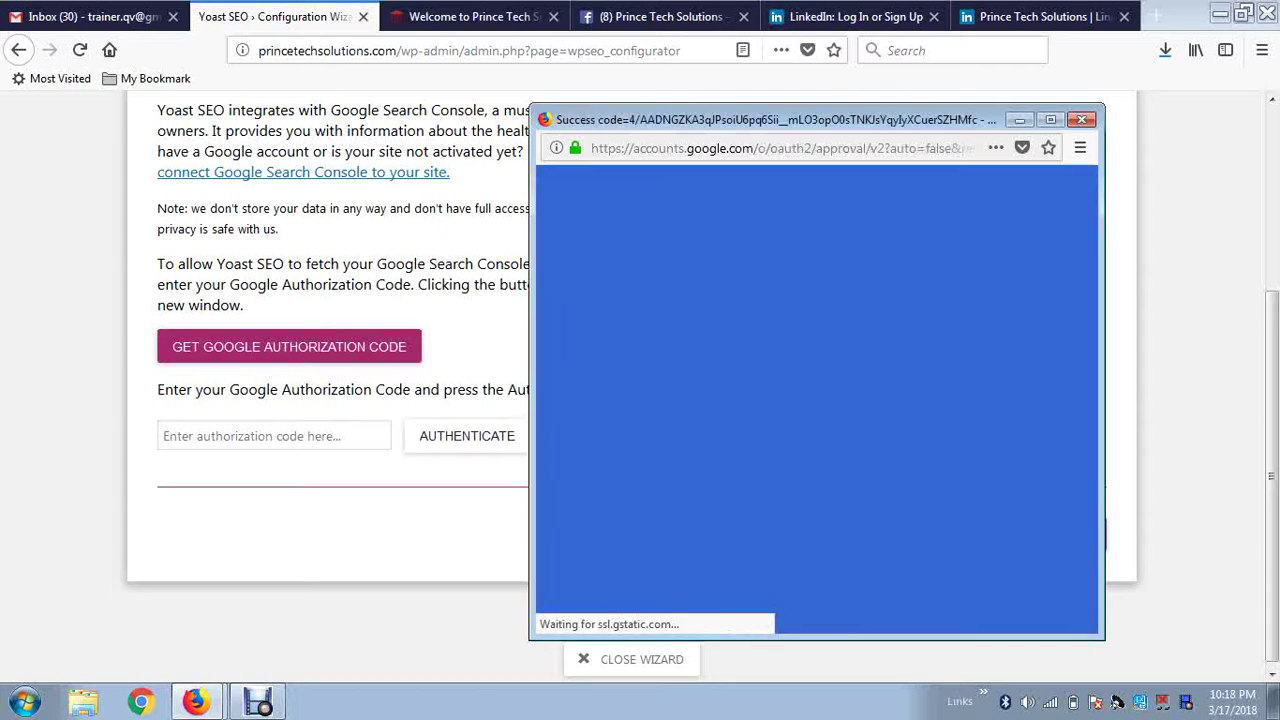
left_click(752, 363)
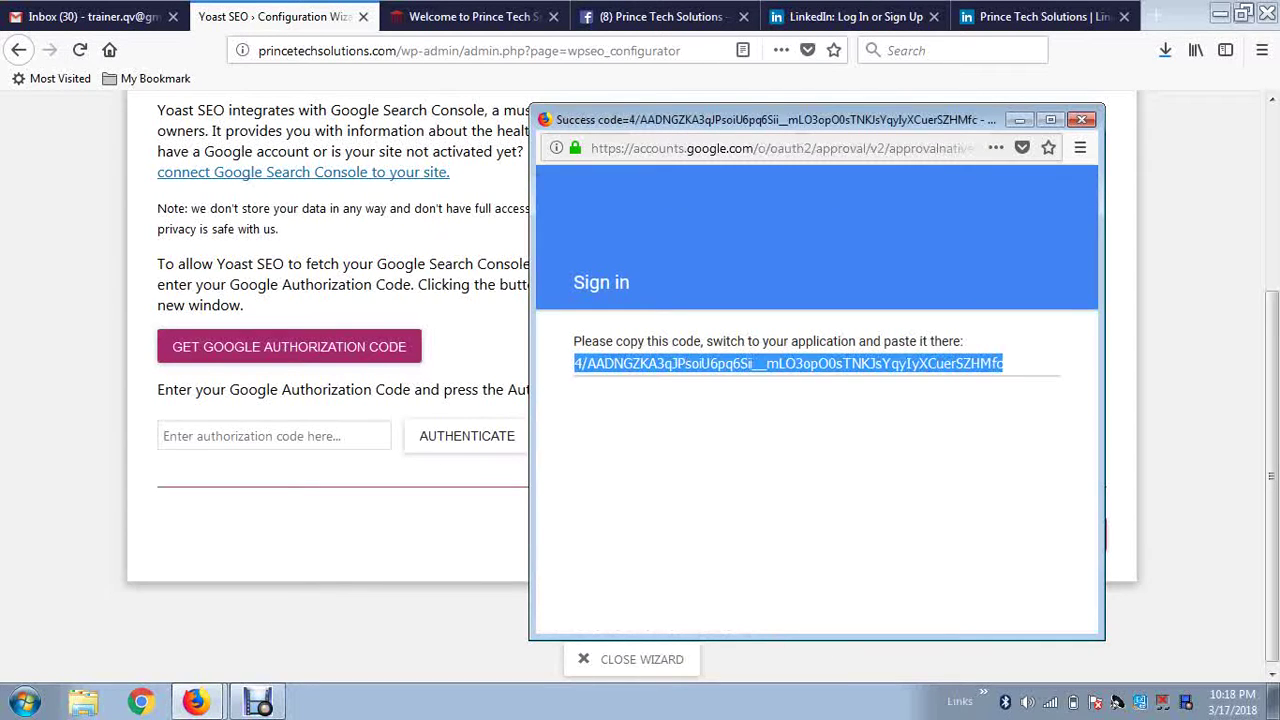
left_click(274, 436)
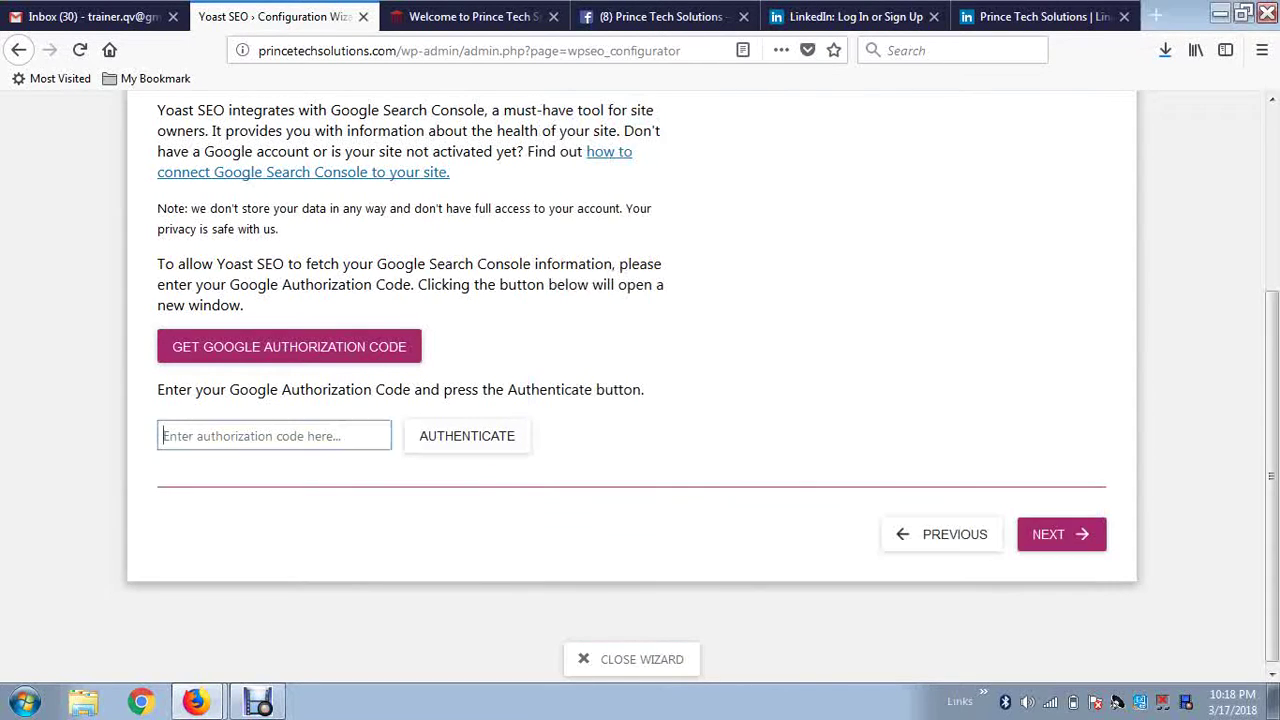
key("ctrl+v")
left_click(467, 436)
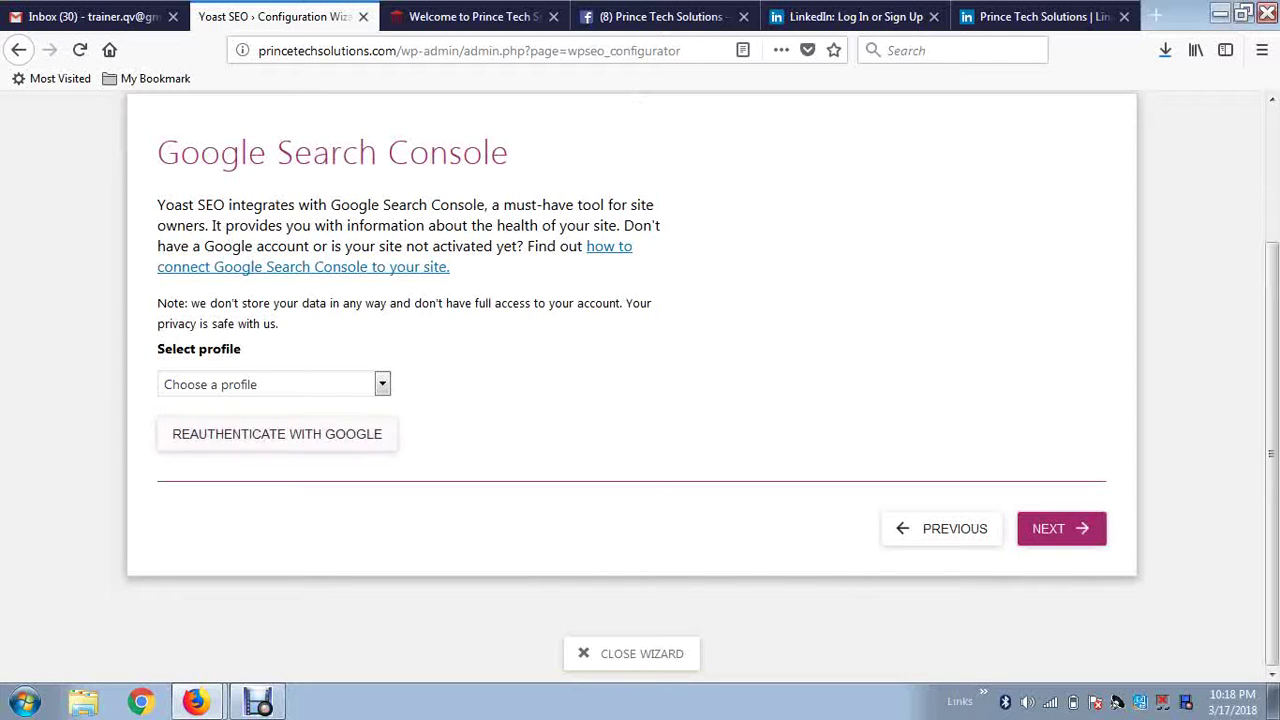
left_click(382, 384)
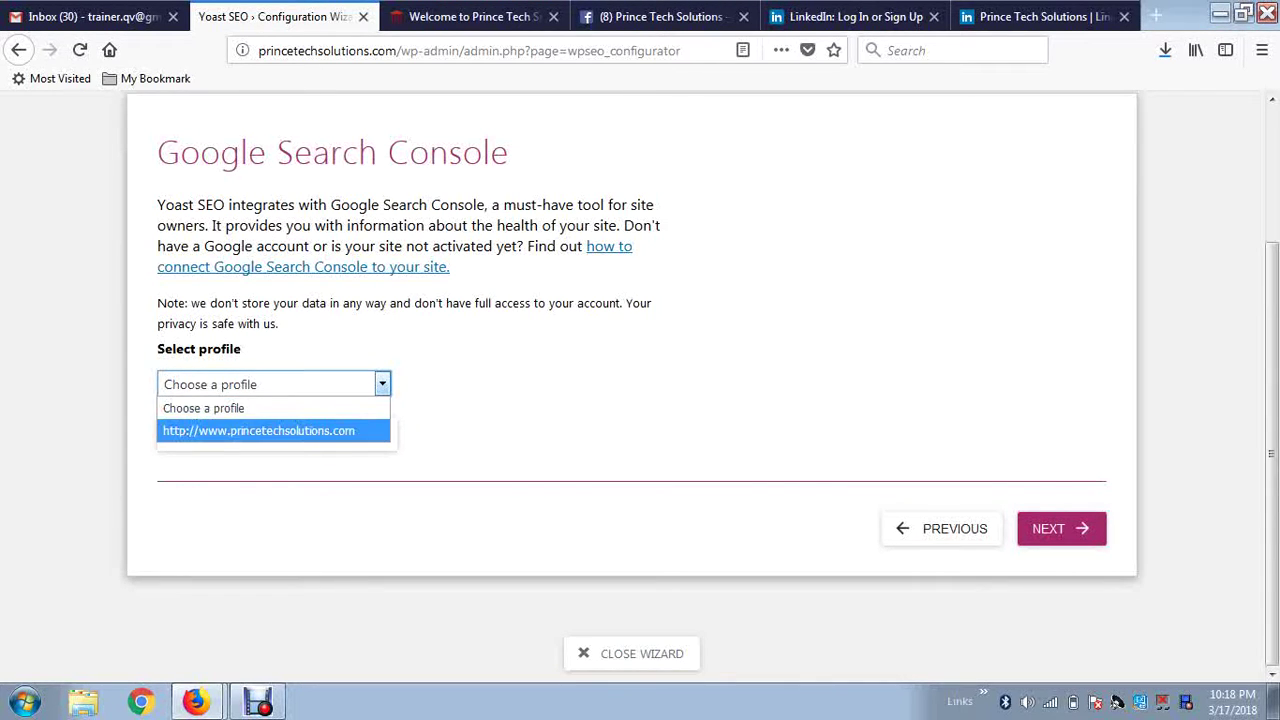
left_click(273, 431)
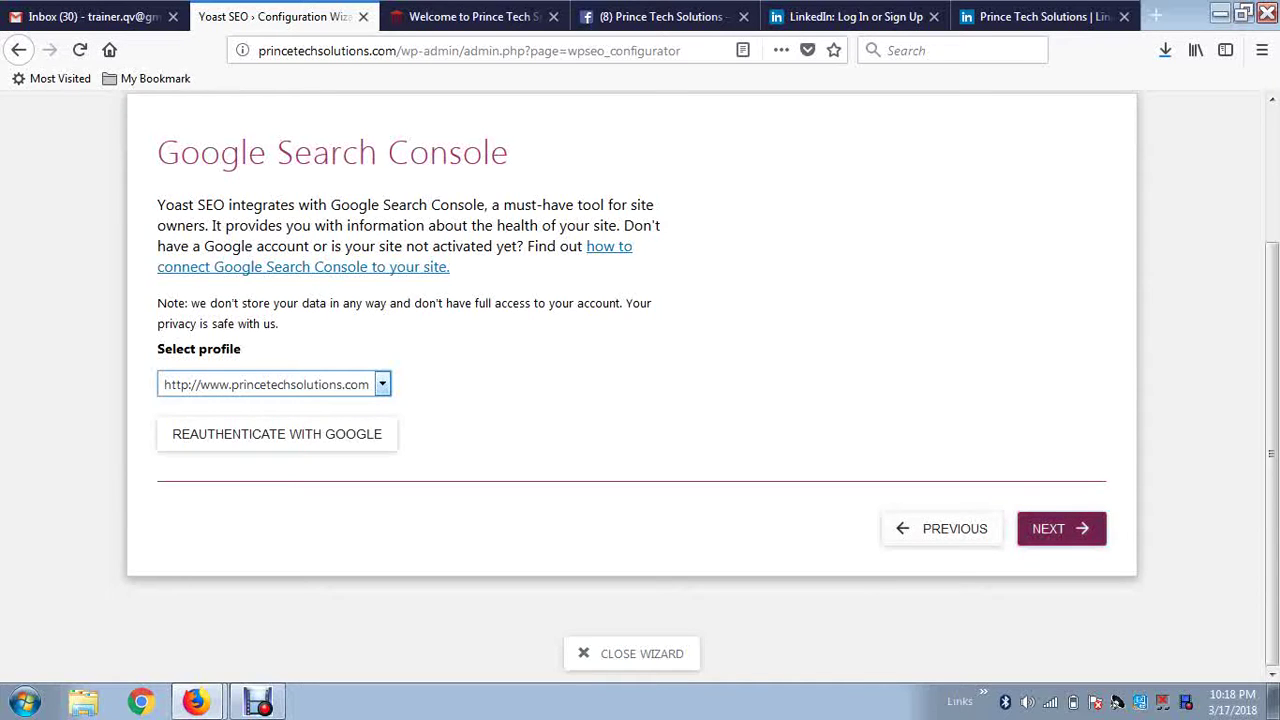
left_click(1061, 528)
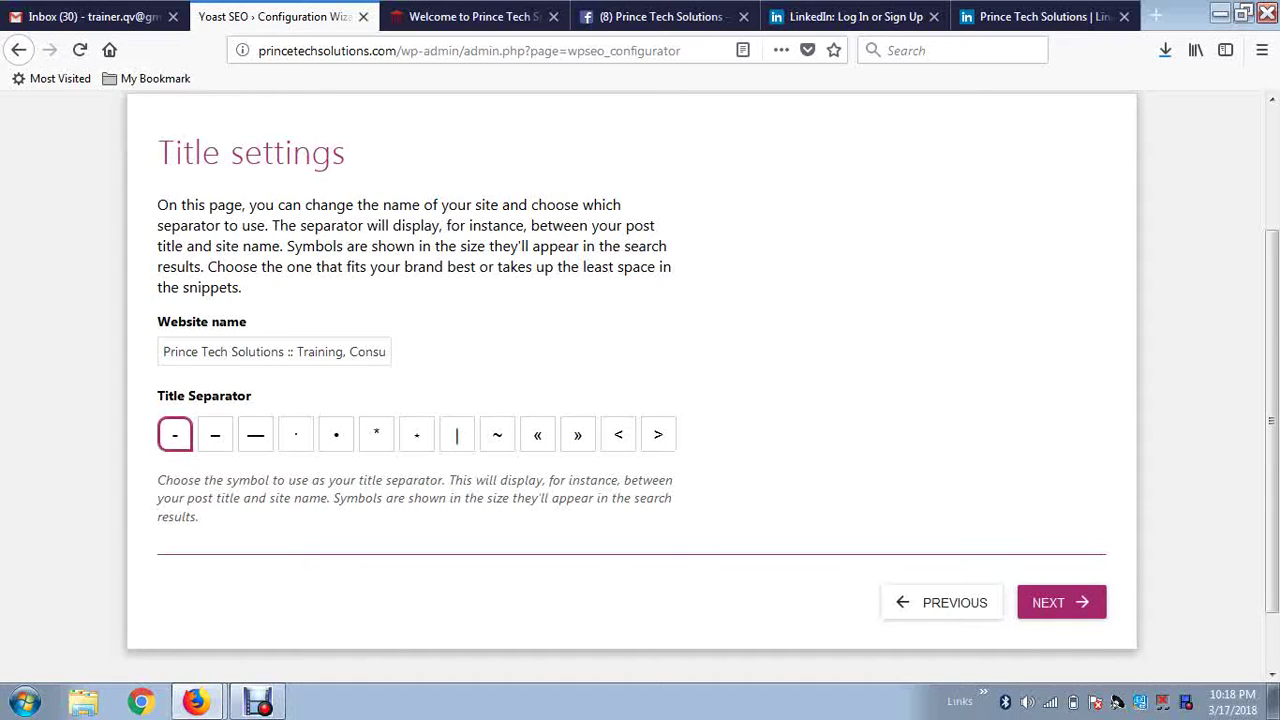
left_click(164, 351)
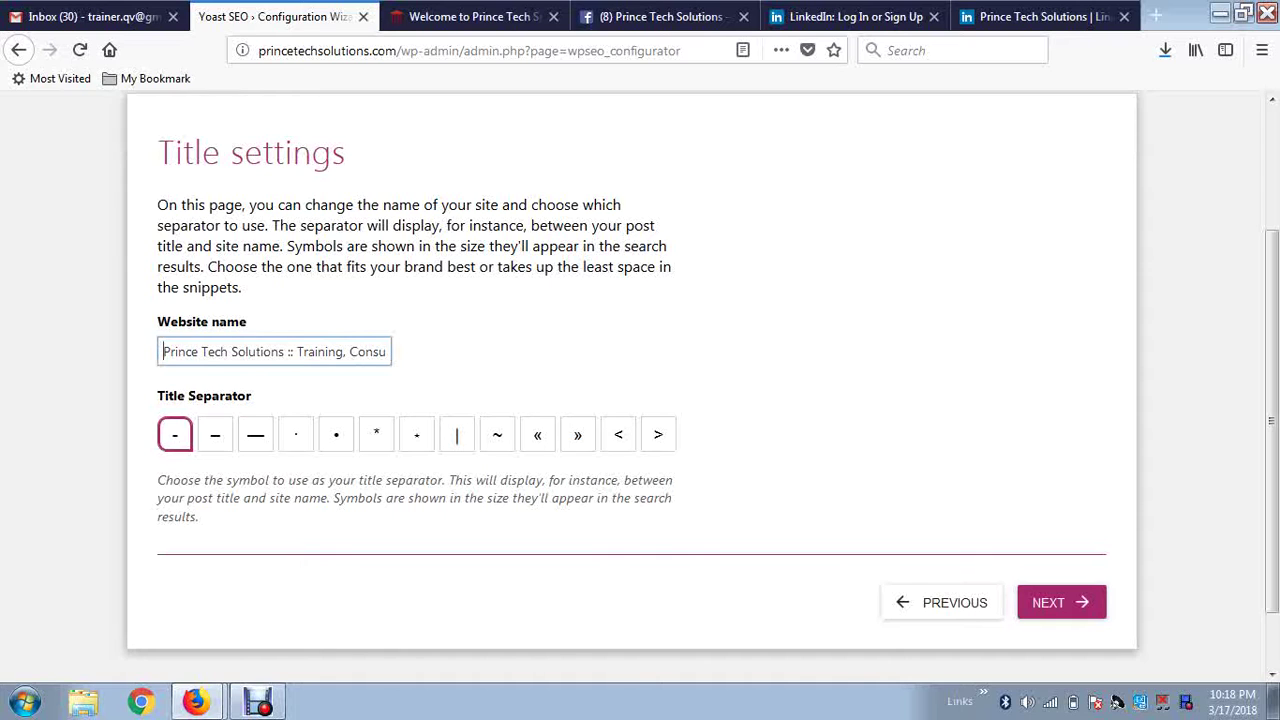
key("Right")
key("Right")
key("Right")
key("Right")
key("Right")
key("Right")
key("Right")
key("Right")
key("Right")
key("Right")
key("Right")
key("Right")
key("Right")
key("Right")
key("Right")
key("Right")
key("Right")
key("Right")
key("Right")
key("Right")
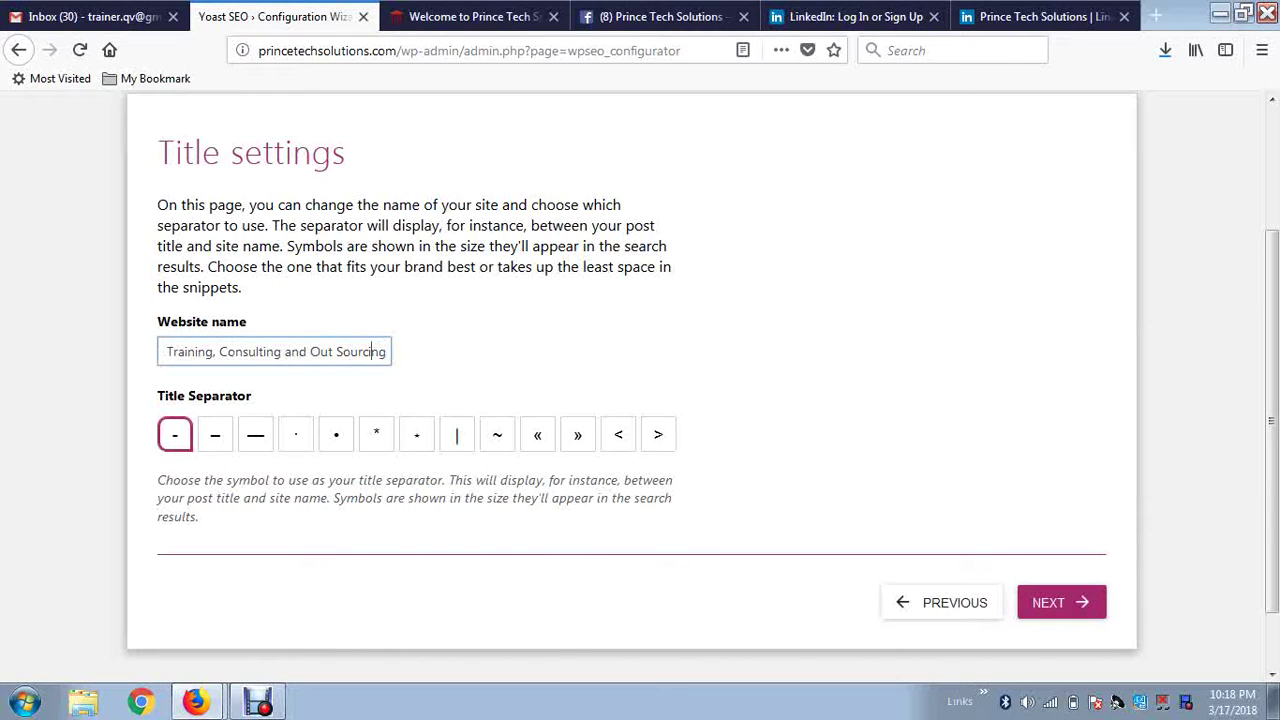
key("Left")
key("Left")
key("Left")
key("Left")
key("Left")
key("Left")
key("Left")
key("Left")
key("Left")
key("Left")
key("Left")
key("Left")
key("Left")
key("Left")
key("Left")
key("Left")
key("Left")
key("Left")
key("Left")
key("Left")
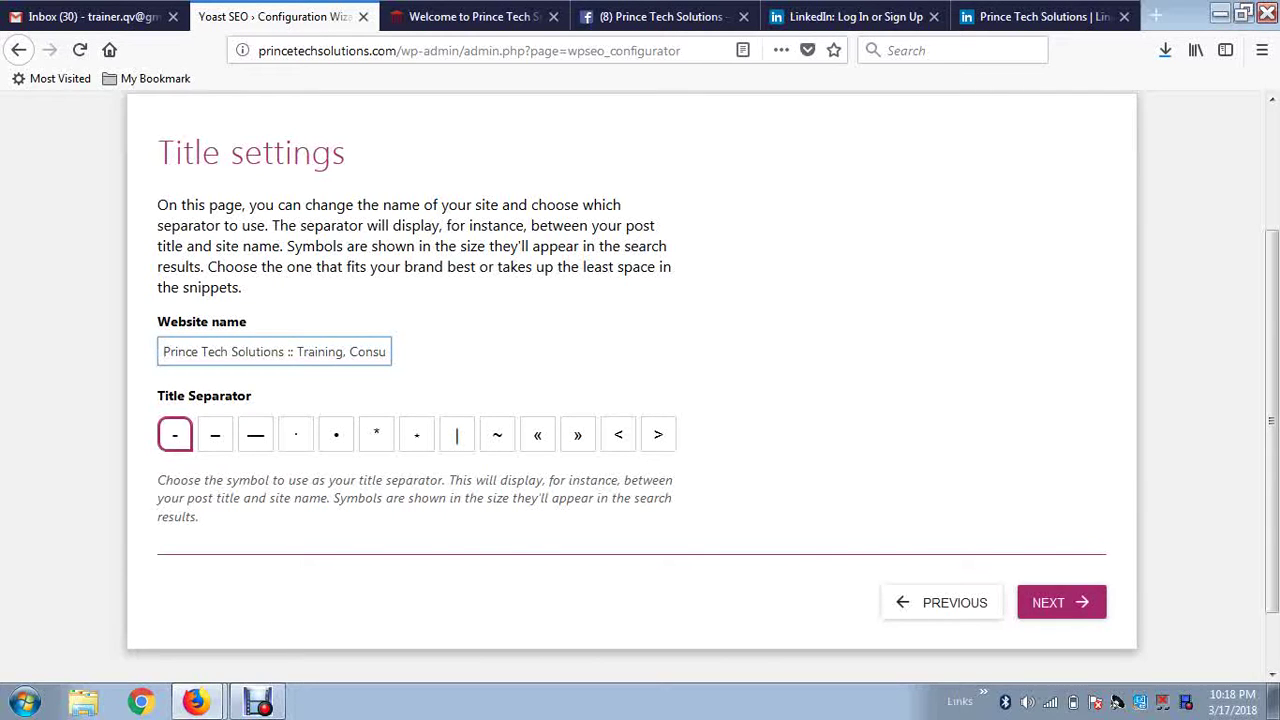
key("Right")
key("Right")
key("Right")
key("Right")
key("Right")
key("Right")
key("Right")
key("Right")
key("Right")
key("Right")
key("Right")
key("Right")
key("Right")
key("Right")
key("Right")
key("Right")
key("Right")
key("Right")
key("Right")
key("Right")
key("shift+Right")
key("shift+Right")
Choose | as the title separator and remove the '::' from the website name.
left_click(457, 434)
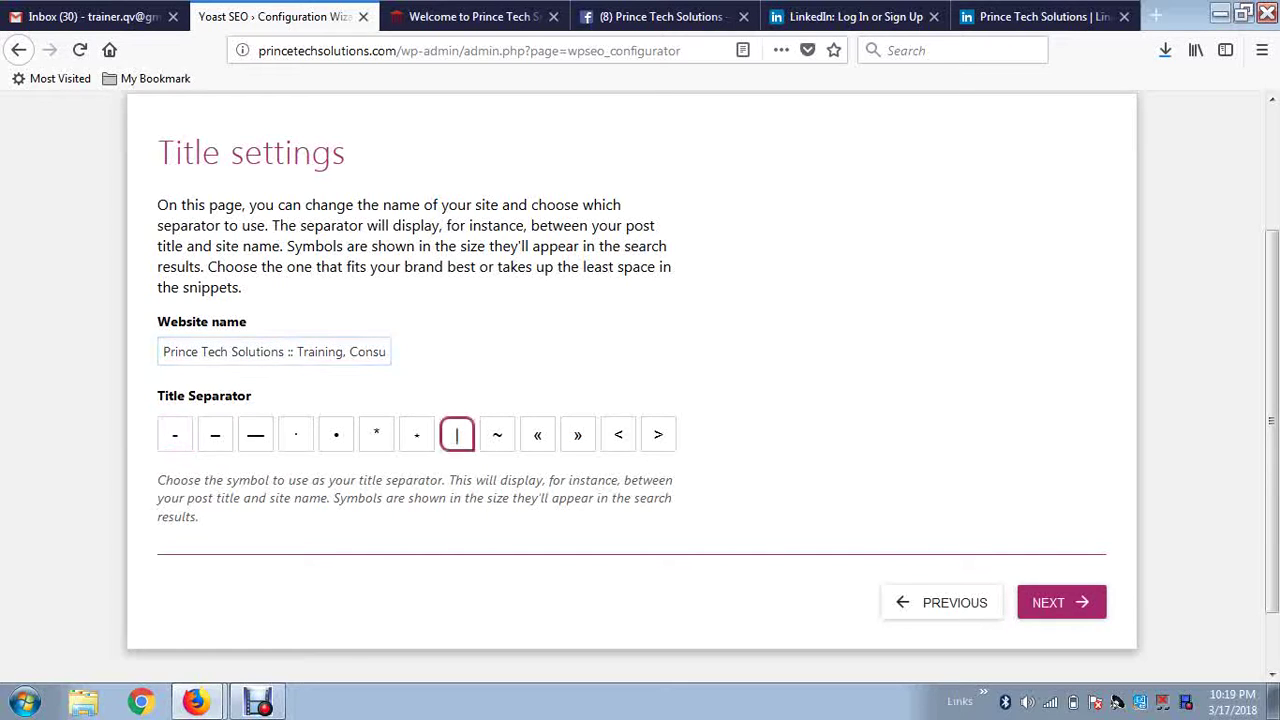
left_click(290, 352)
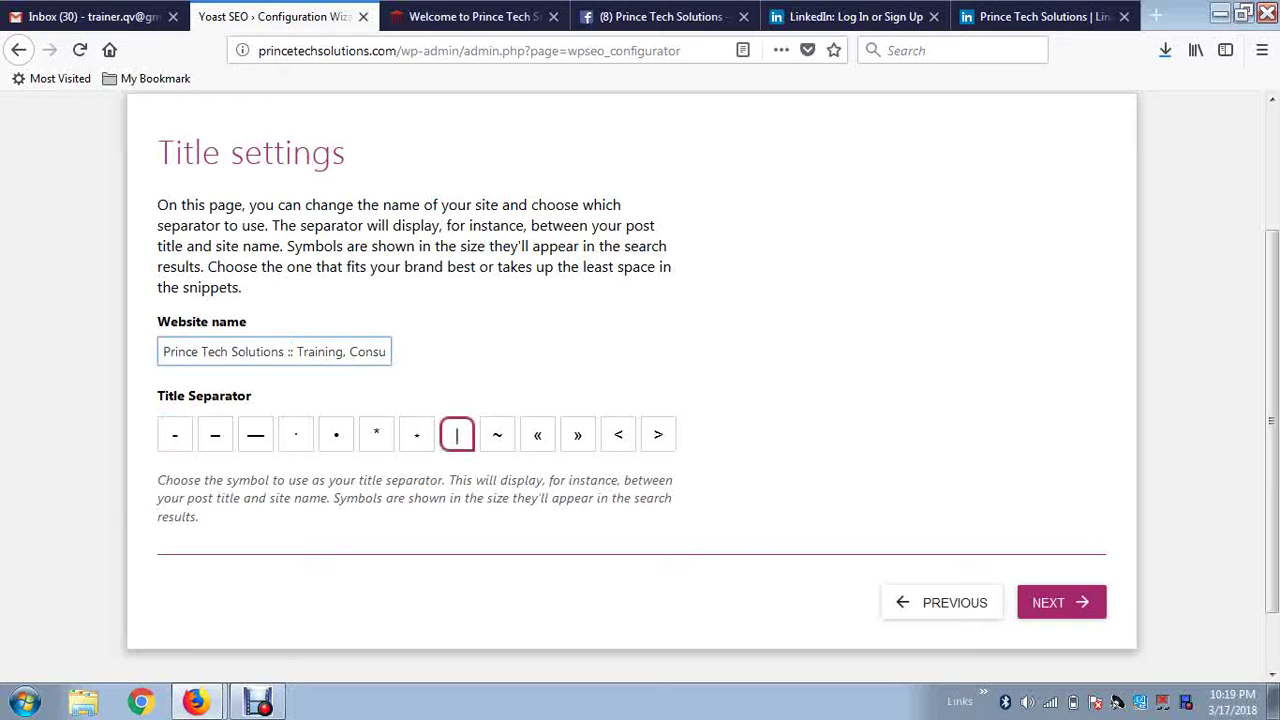
key("Delete")
key("BackSpace")
key("Tab")
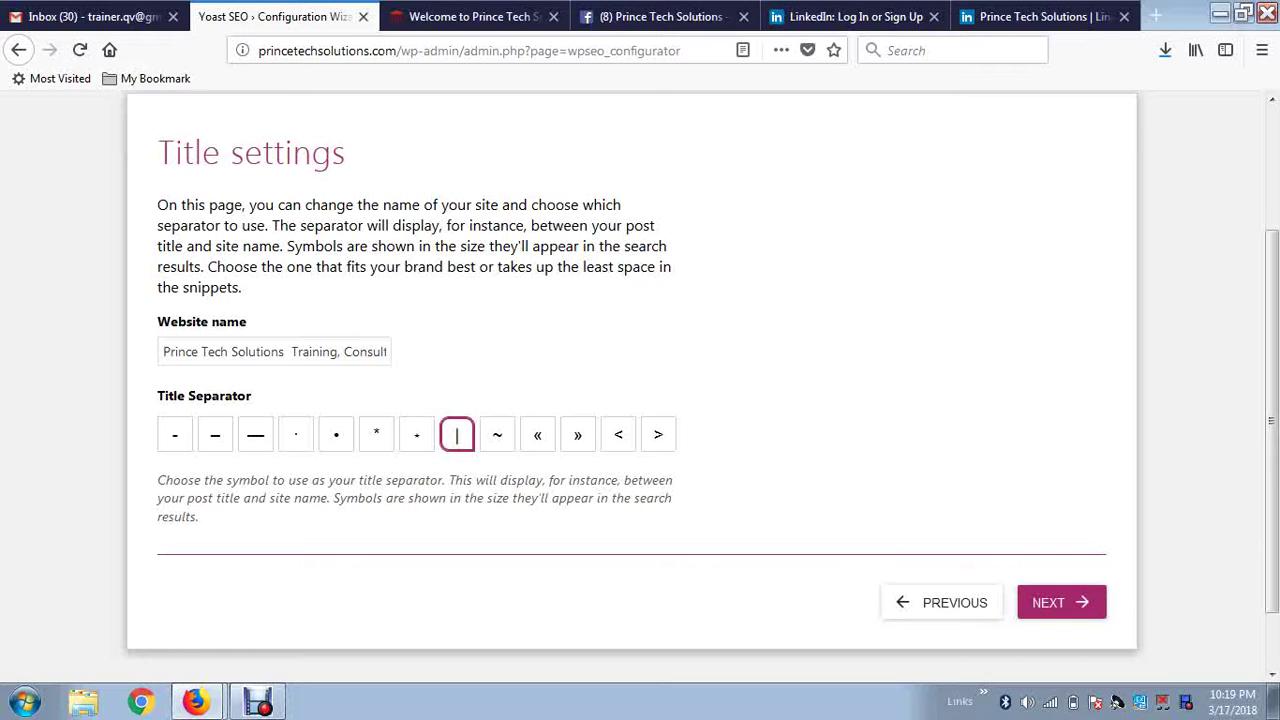
Re-insert '::' after 'Solutions' in the website name and save the title settings.
left_click(288, 351)
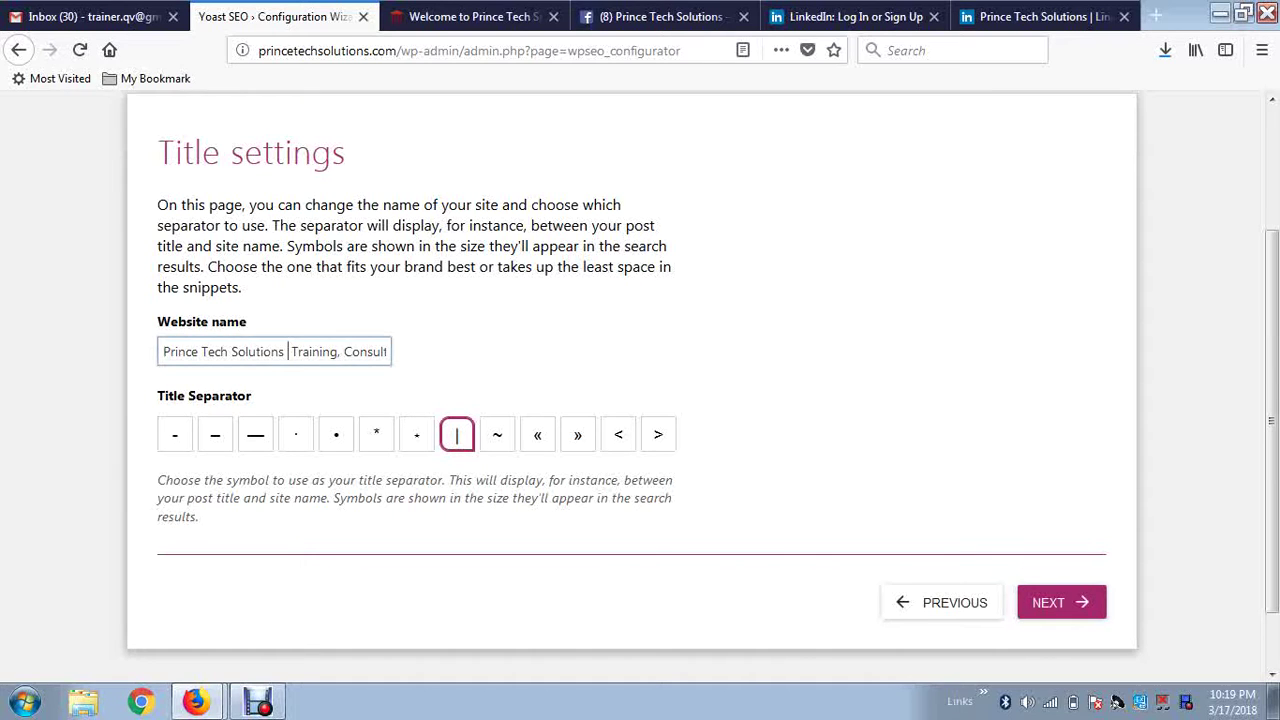
type("::")
key("Right")
key("Right")
key("Right")
key("Right")
key("Right")
key("Right")
key("Right")
key("Right")
key("Right")
key("Right")
key("Right")
key("Right")
key("Right")
key("Right")
key("Right")
key("Right")
key("Right")
key("Right")
key("Right")
key("Right")
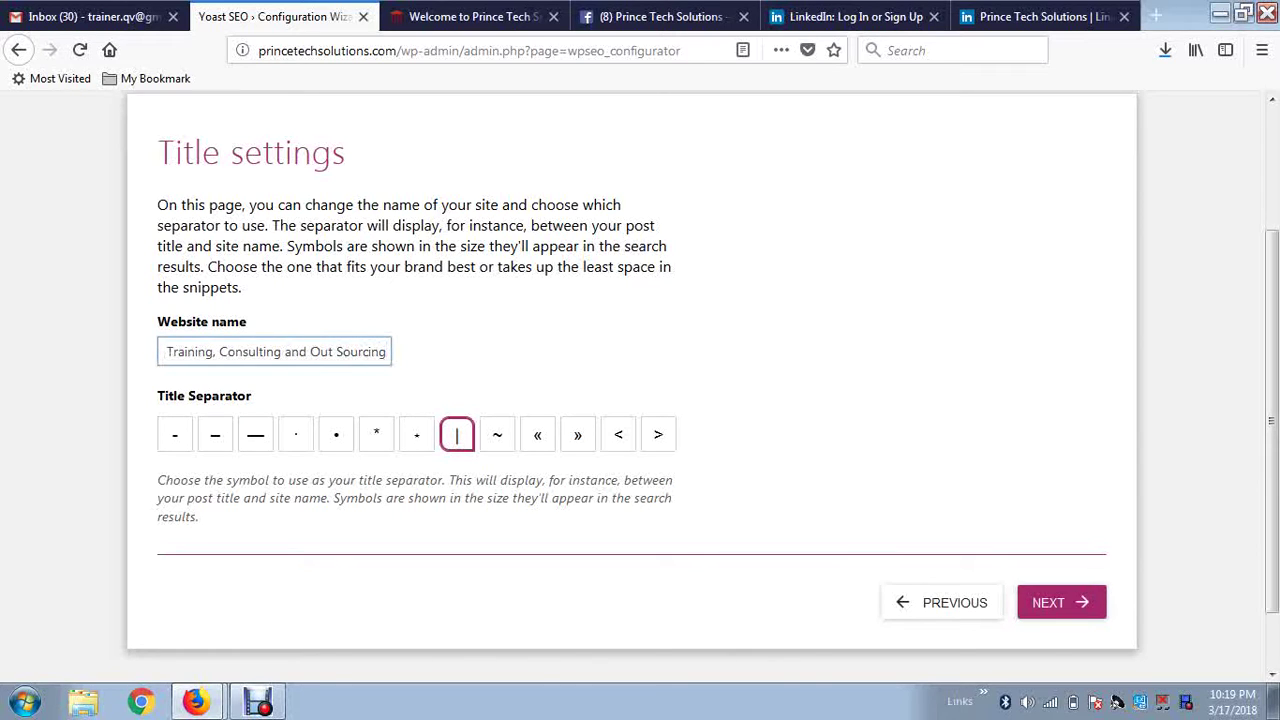
key("Home")
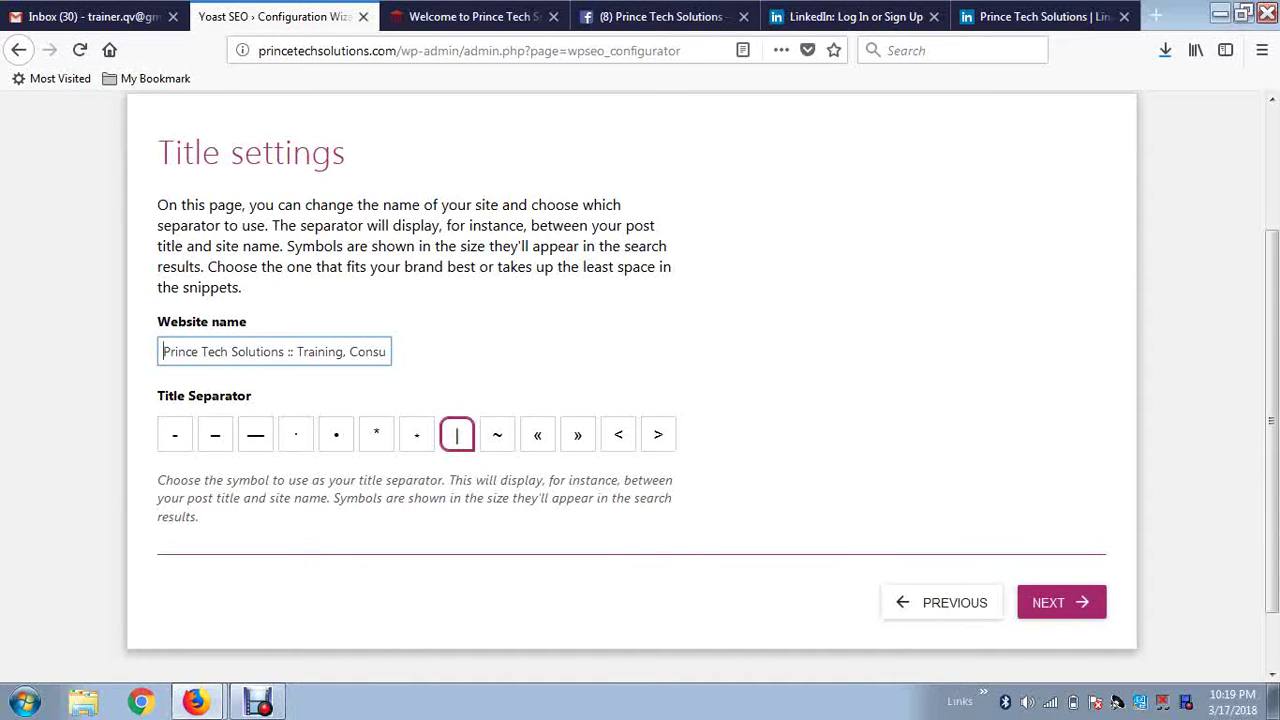
left_click(343, 352)
key("Tab")
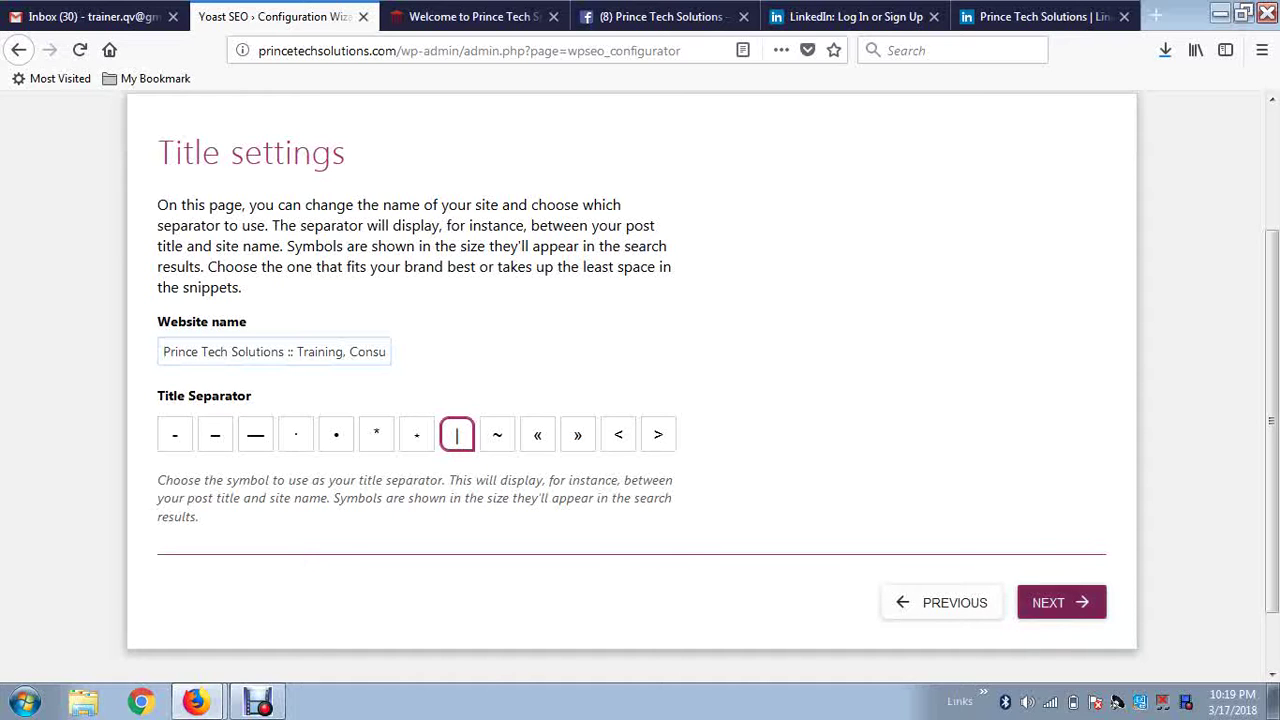
left_click(1061, 602)
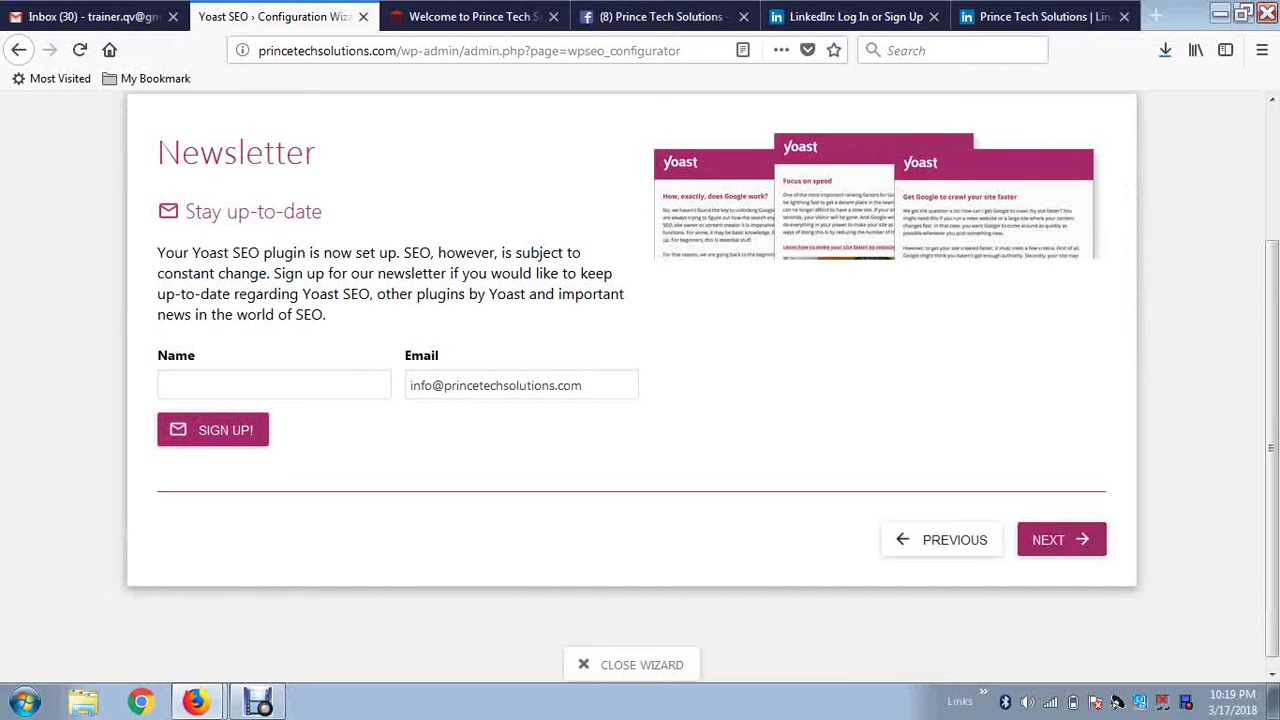
Put the cursor in the empty newsletter Name field and scroll up to the step bar.
left_click(274, 385)
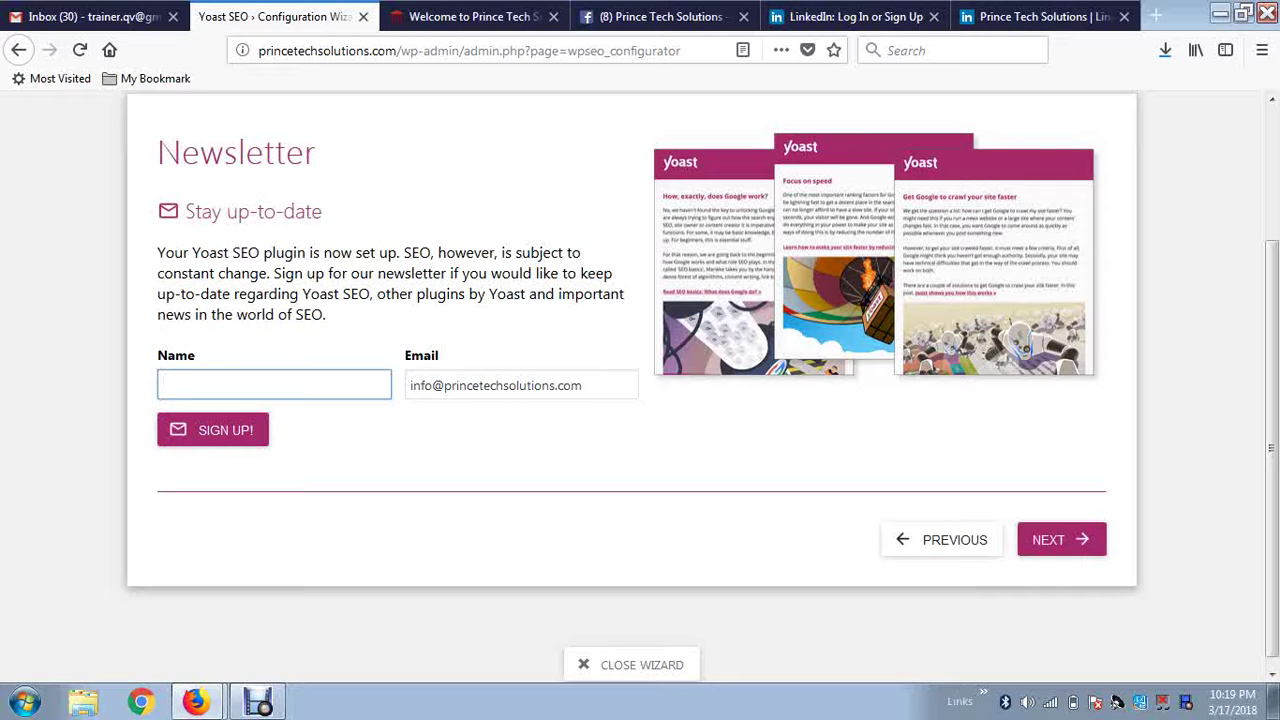
scroll(640, 387, "up", 2)
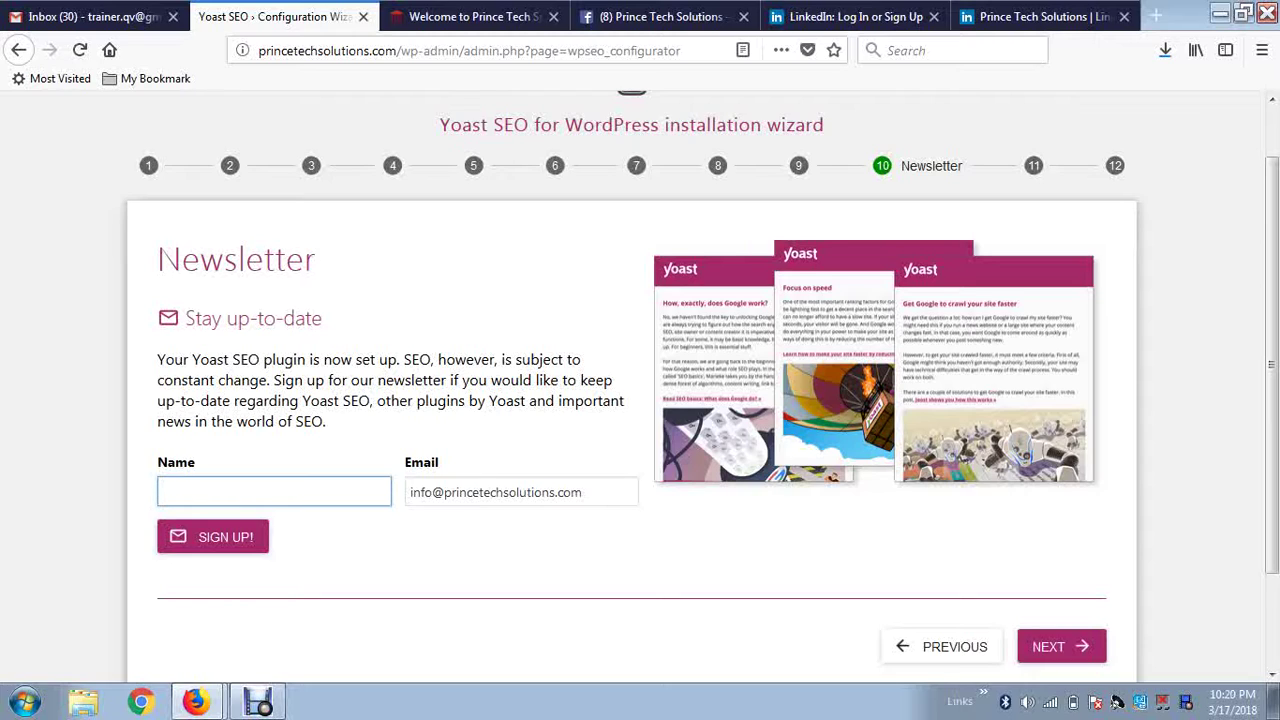
Append a second e-mail address to the Email field and correct 'gmil' to 'gmail'.
left_click(583, 492)
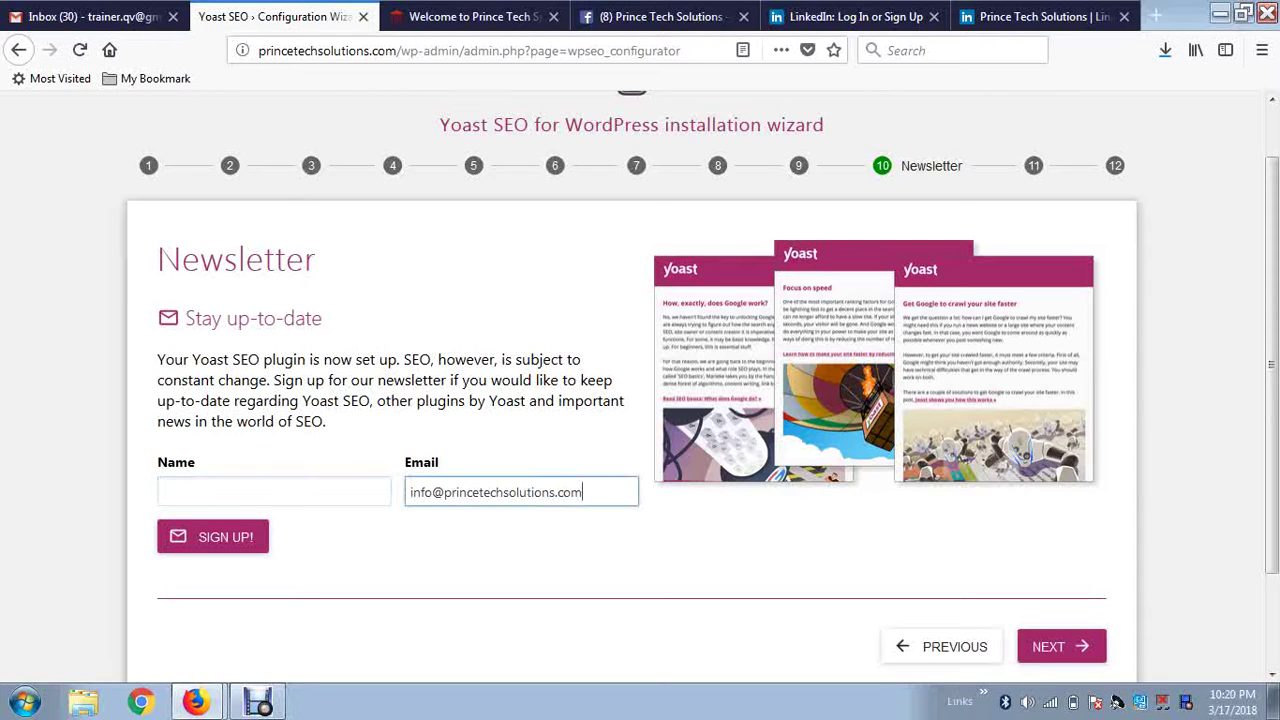
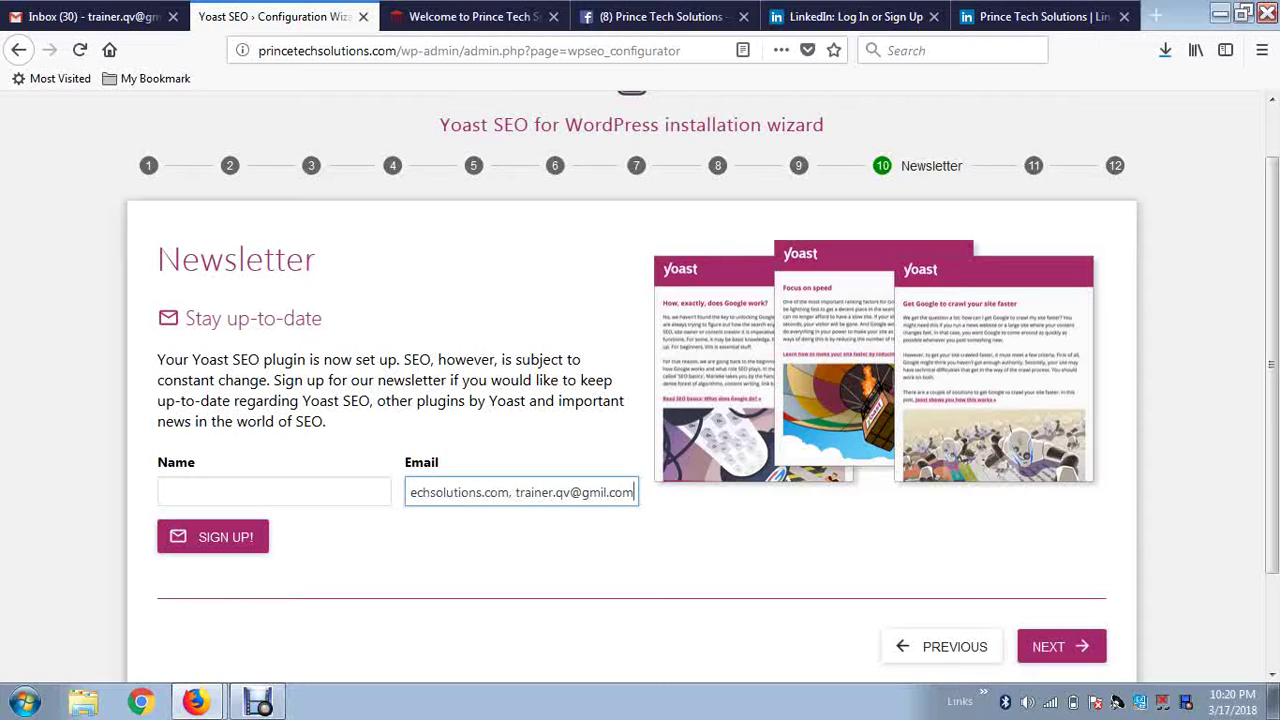
left_click(602, 492)
type("a")
key("Home")
Enter the subscriber's full name in the Name field and move to step 11.
left_click(274, 492)
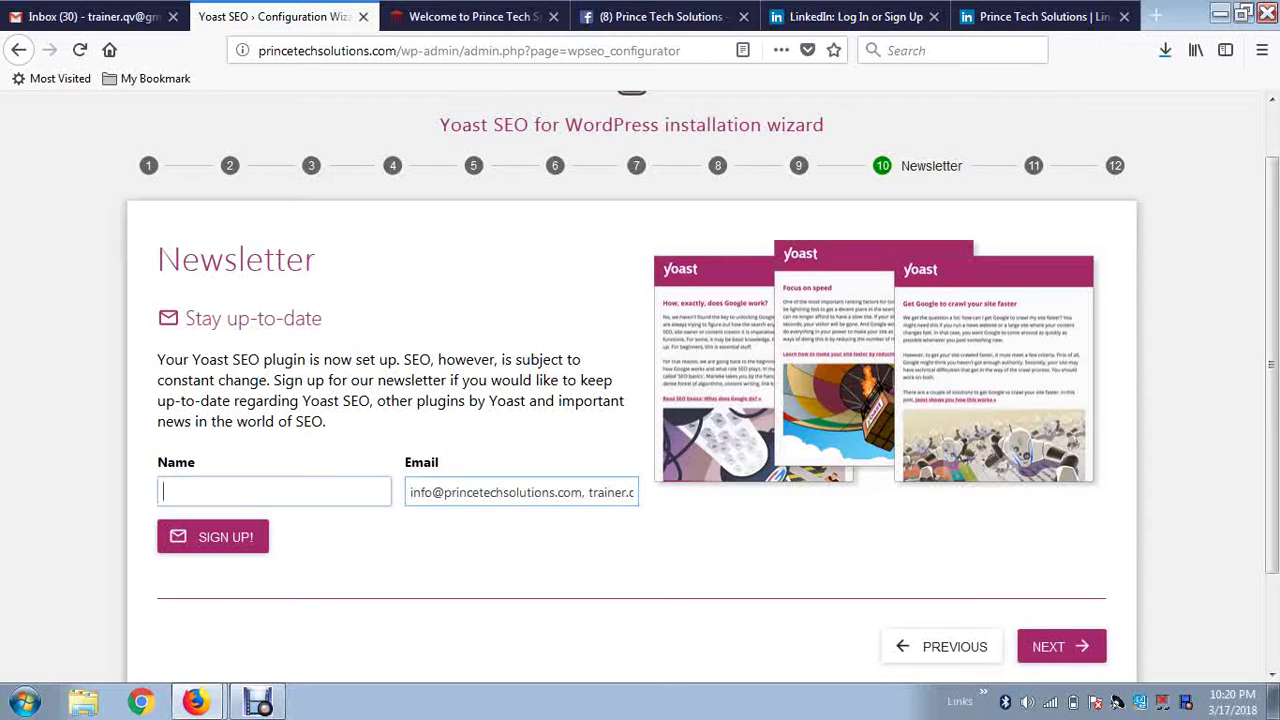
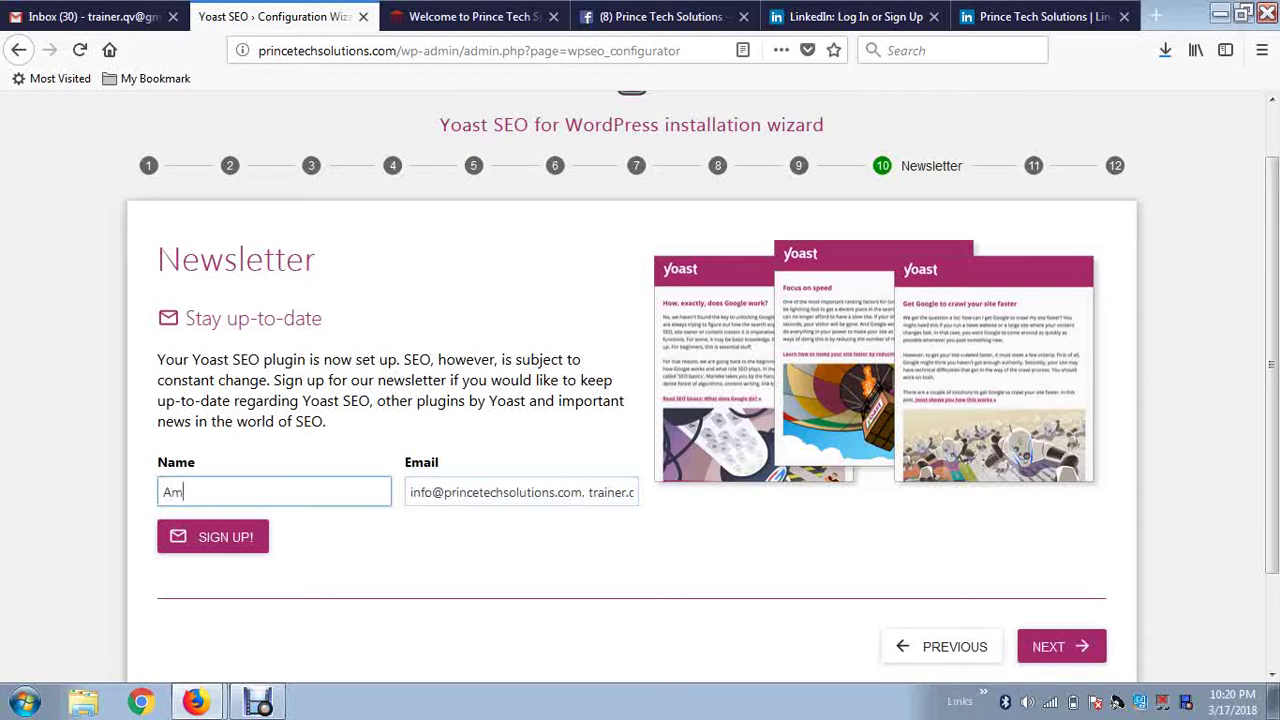
scroll(640, 390, "down", 2)
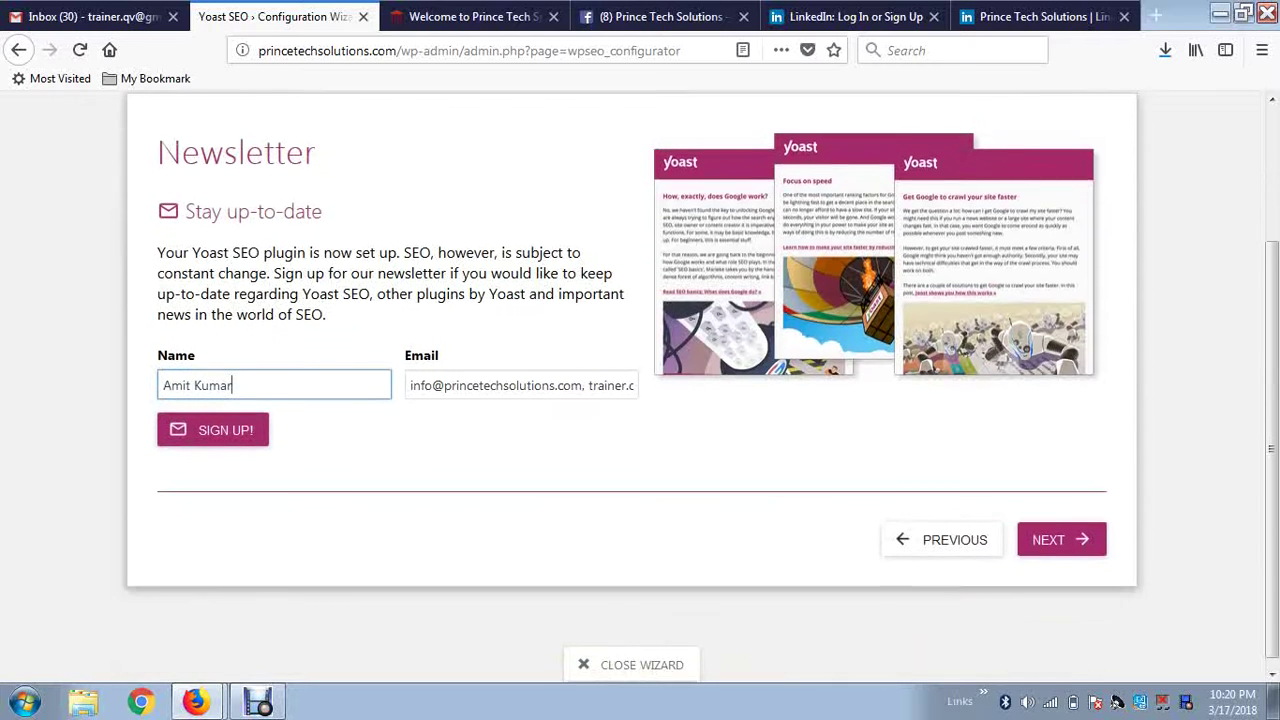
scroll(640, 390, "up", 2)
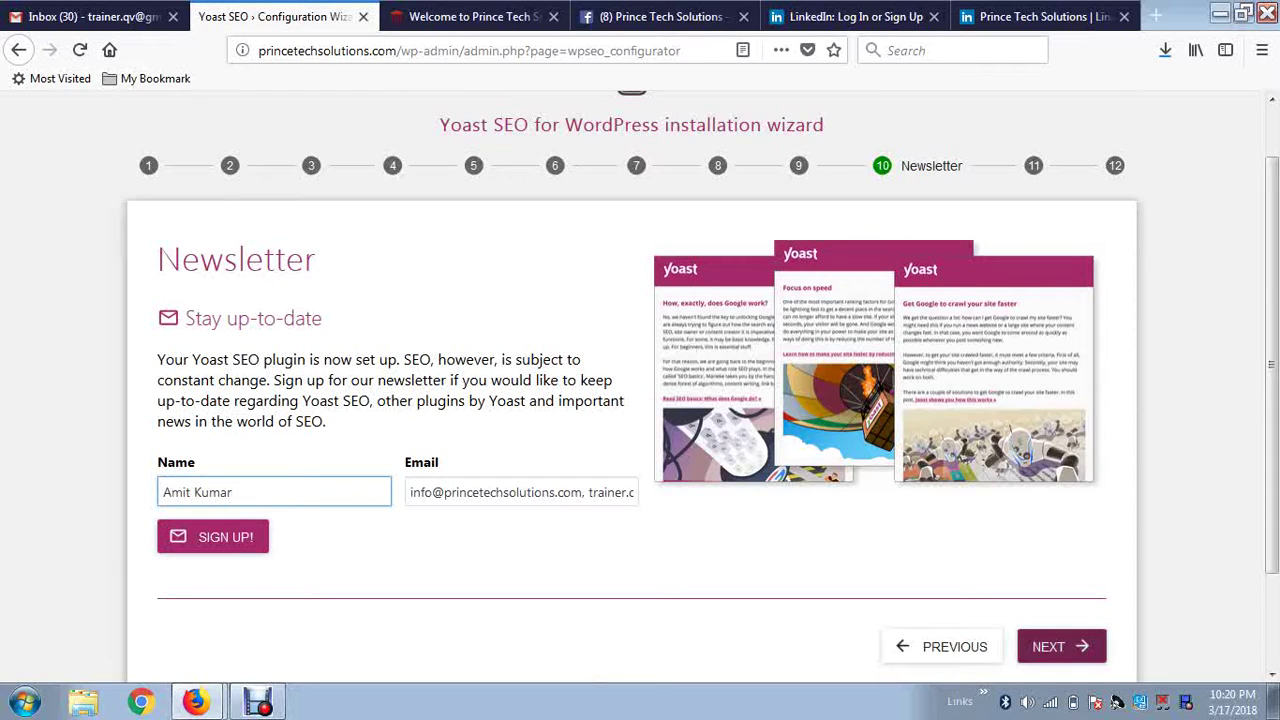
left_click(1062, 647)
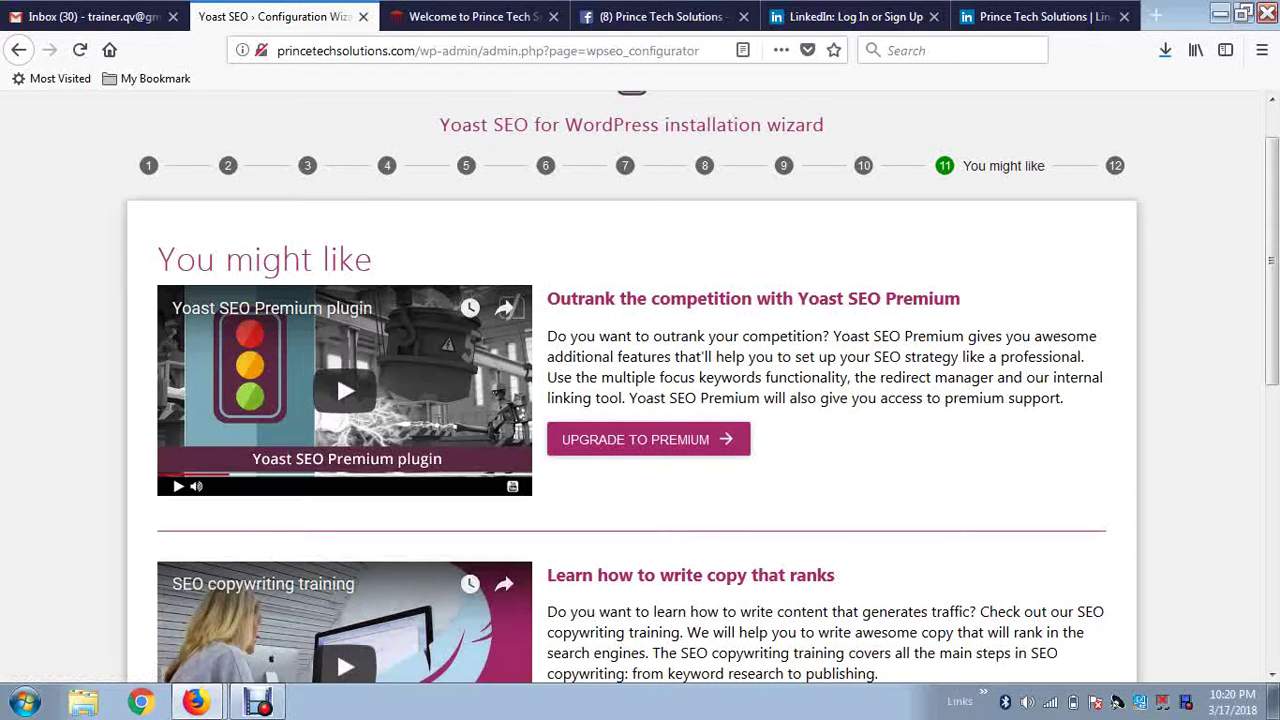
Look over the You might like suggestions and advance to the wizard's final Success step.
scroll(640, 388, "down", 1)
scroll(640, 388, "down", 2)
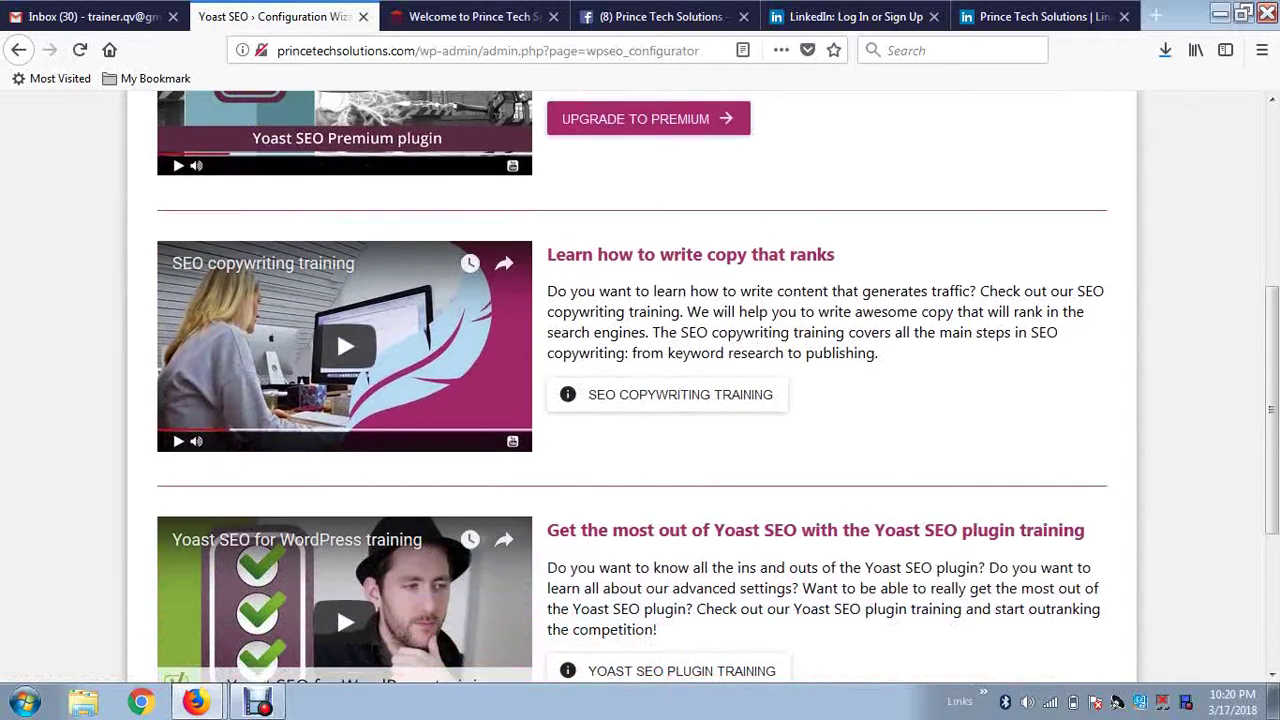
scroll(640, 388, "up", 1)
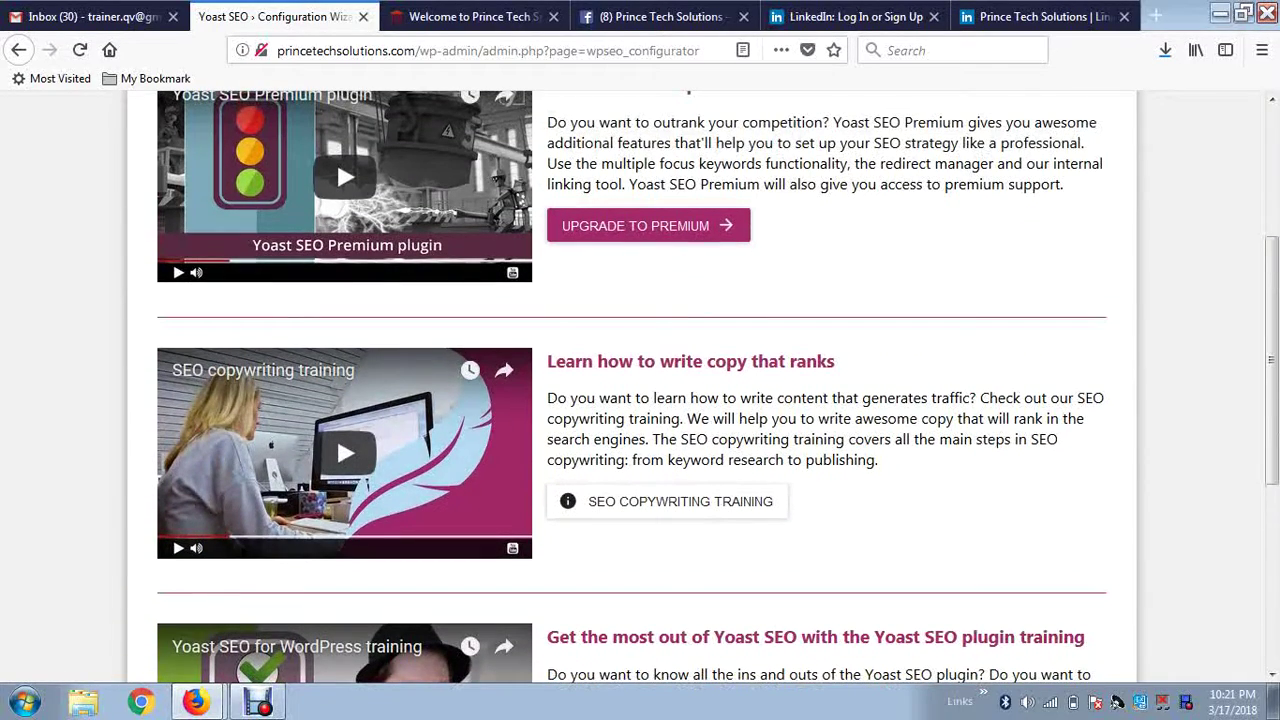
scroll(336, 158, "down", 4)
scroll(336, 158, "up", 1)
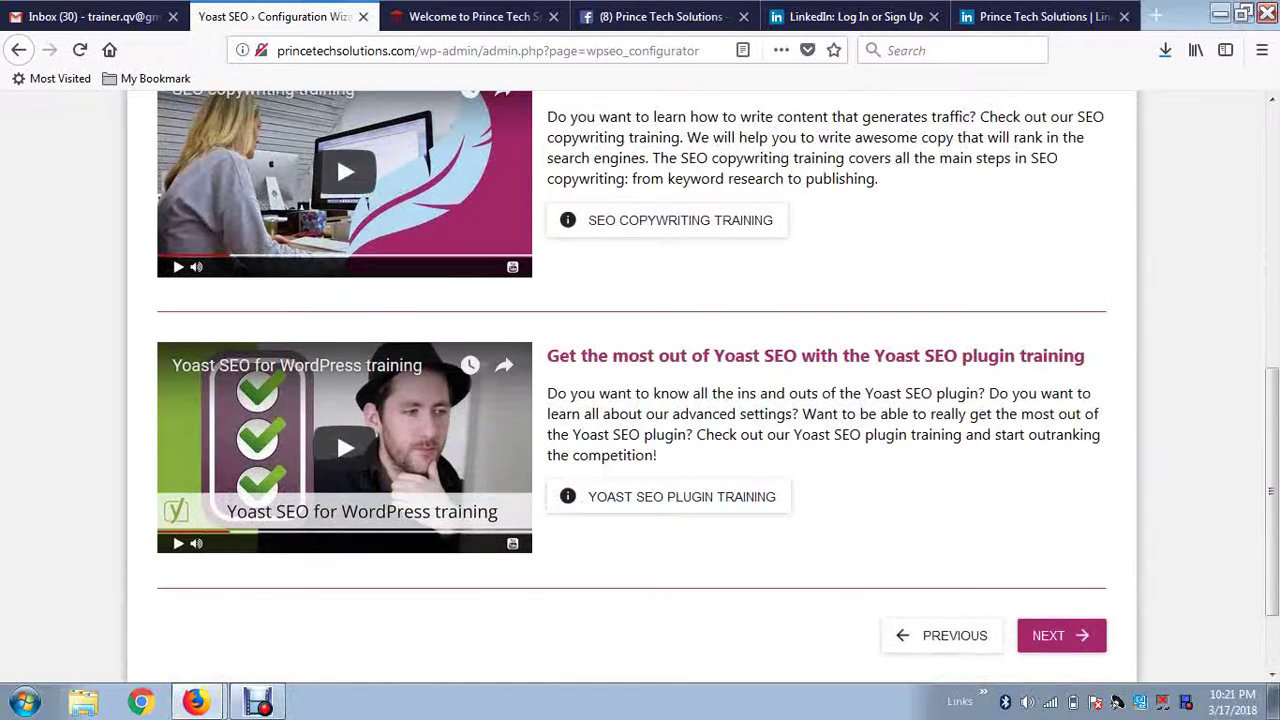
left_click(1058, 635)
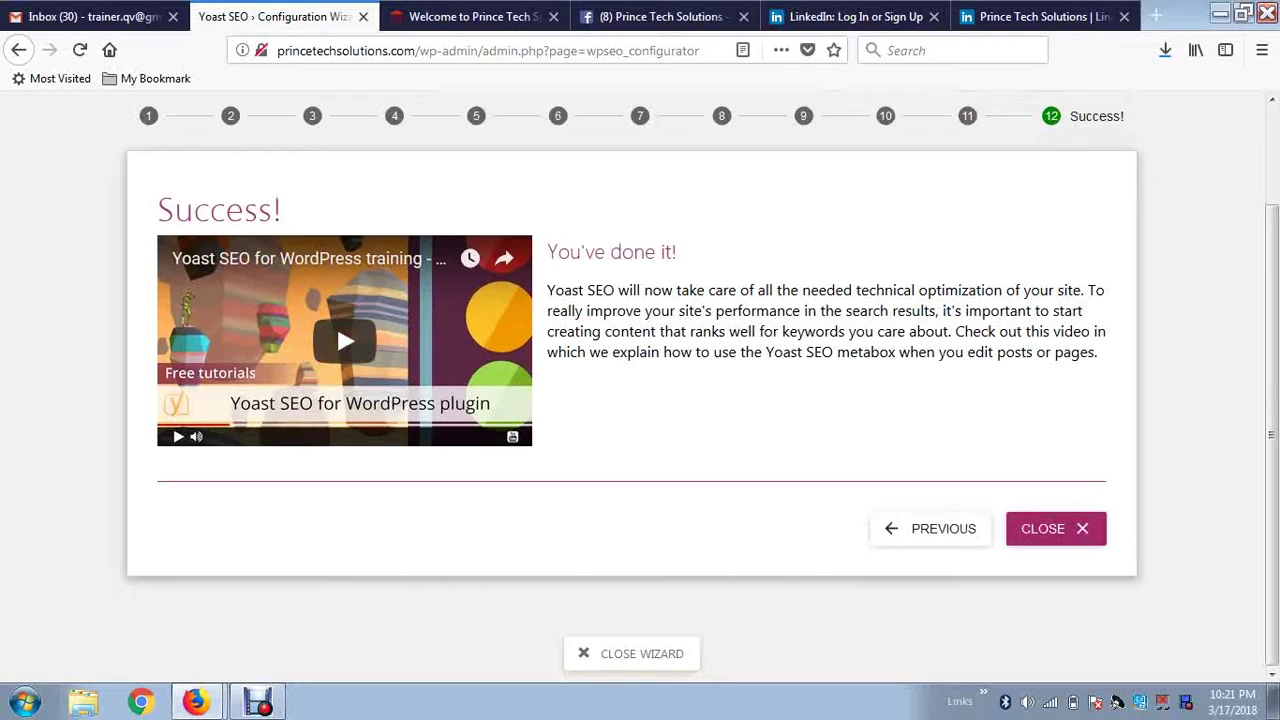
Dismiss the completed wizard from the Success! 'You've done it!' page.
double_click(828, 291)
left_click(828, 291)
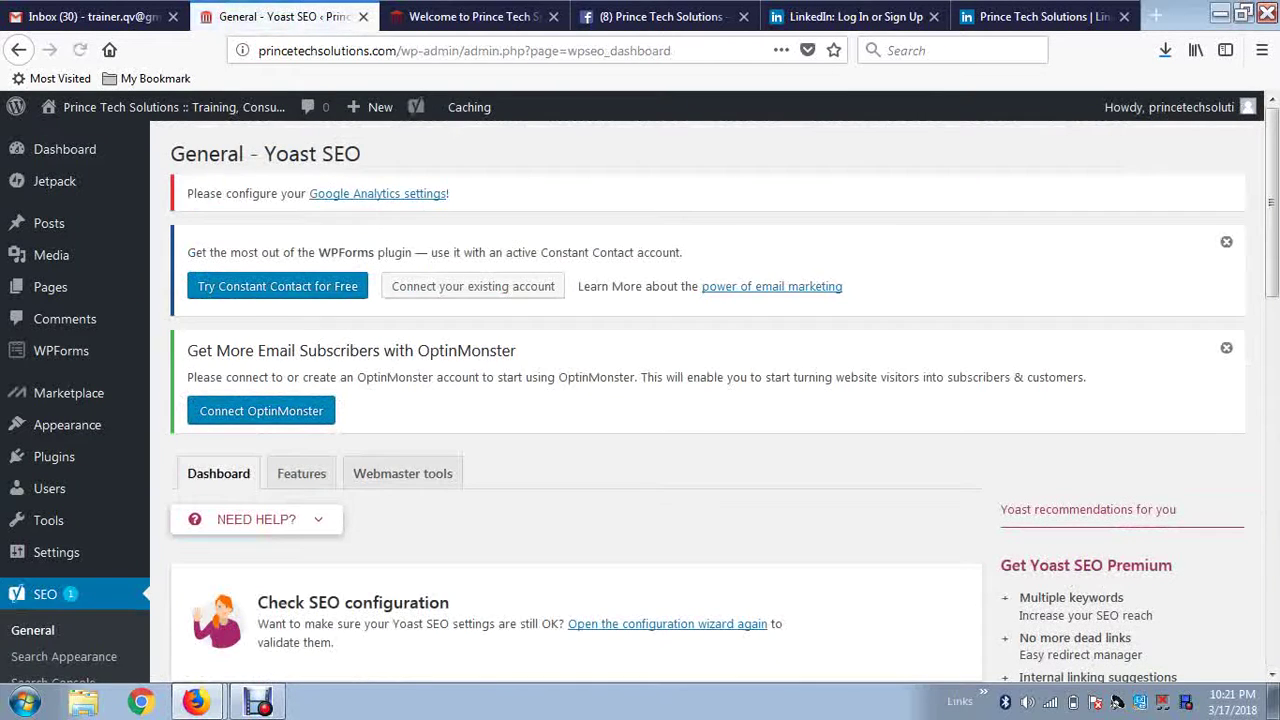
Scroll the General dashboard to confirm Problems (0) and Notifications (0).
scroll(640, 400, "down", 4)
scroll(576, 400, "down", 3)
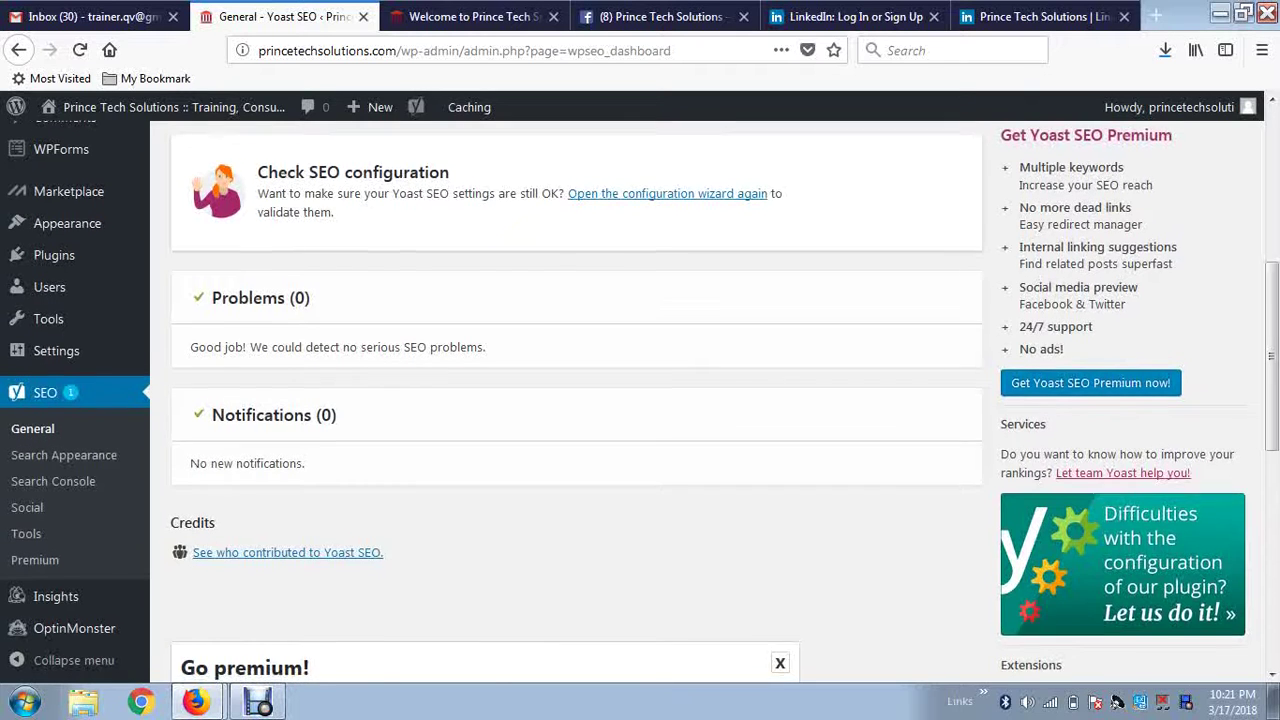
scroll(576, 400, "down", 4)
scroll(576, 400, "up", 3)
scroll(576, 400, "up", 8)
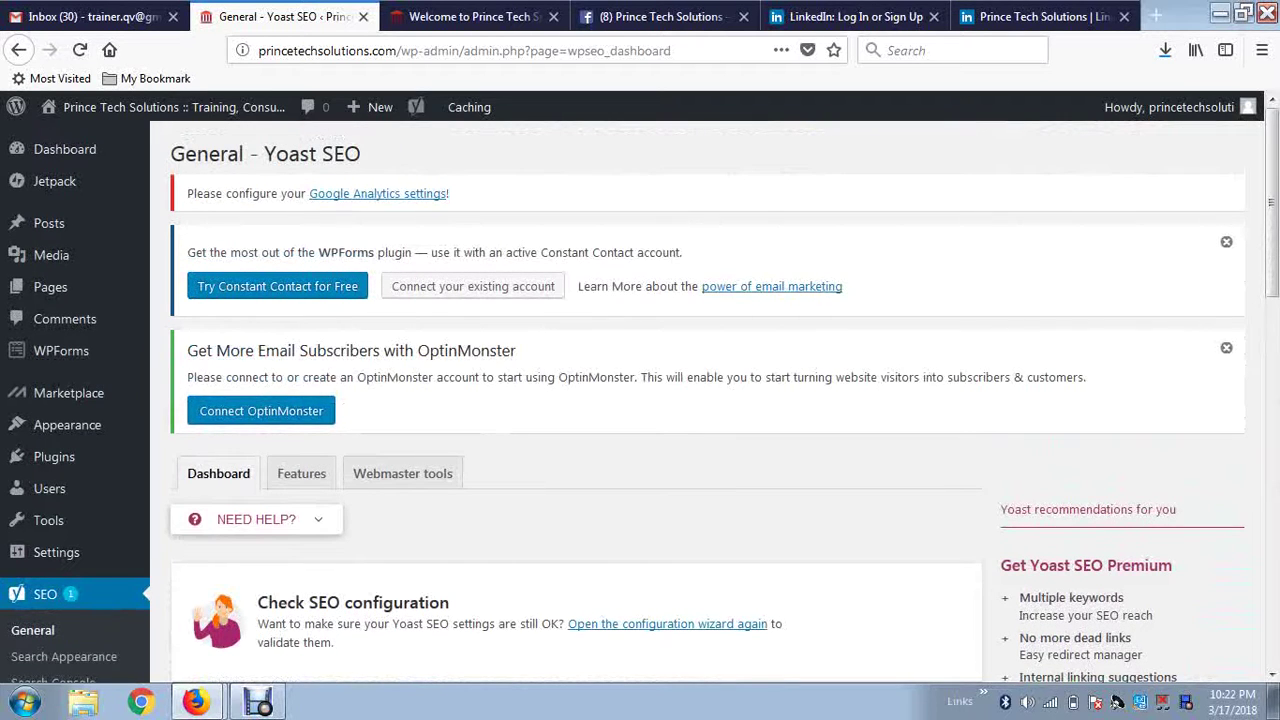
scroll(700, 400, "down", 3)
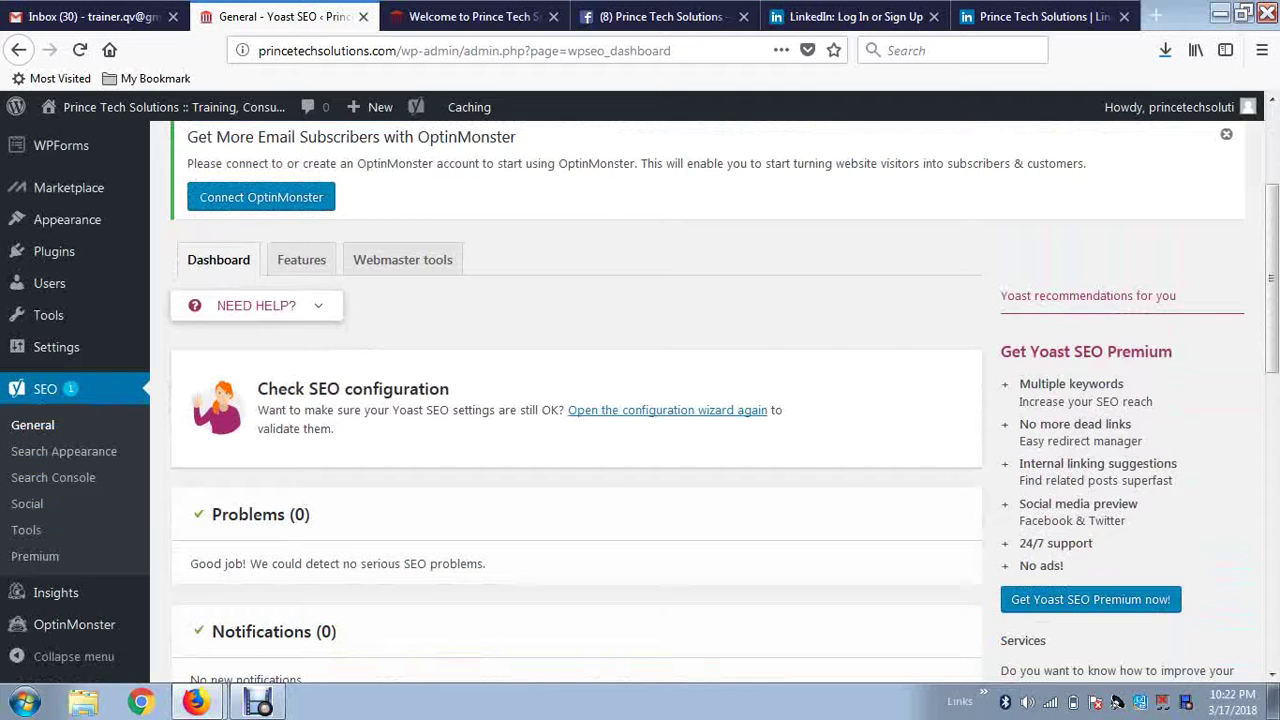
Highlight the words of the 'Check SEO configuration' heading, then clear the highlight.
double_click(396, 389)
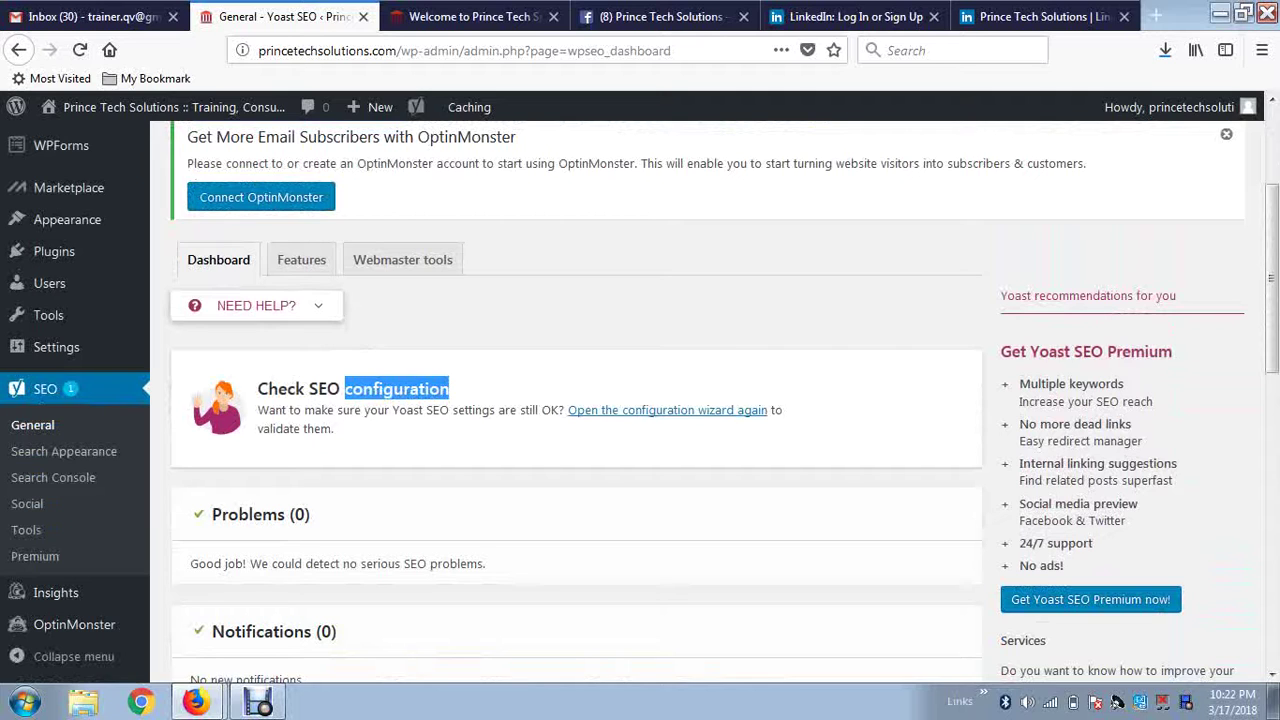
double_click(280, 389)
double_click(324, 389)
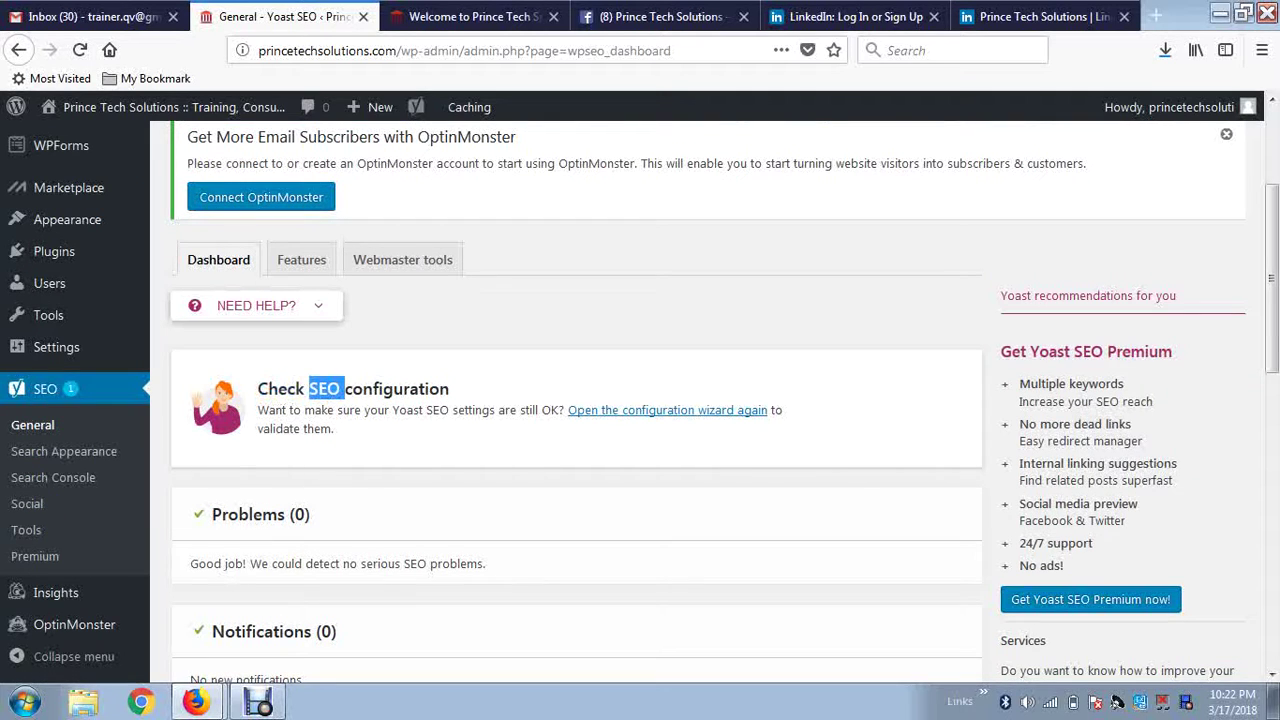
left_click(324, 389)
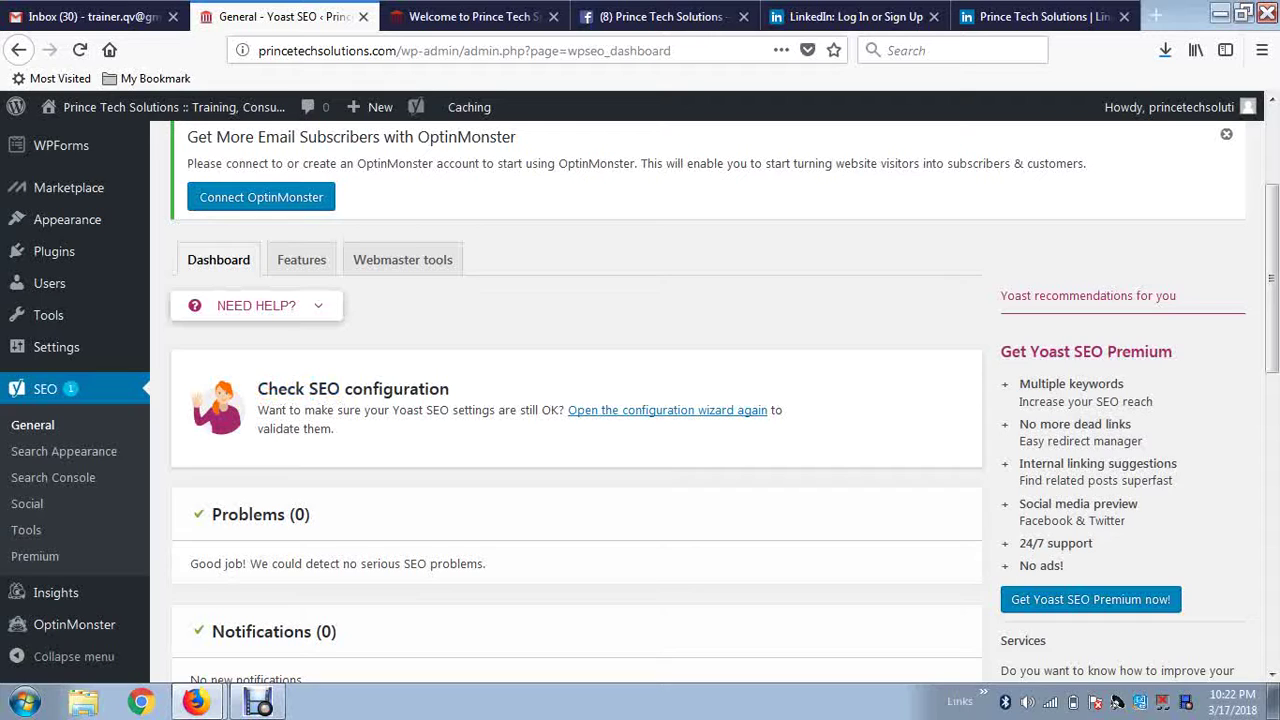